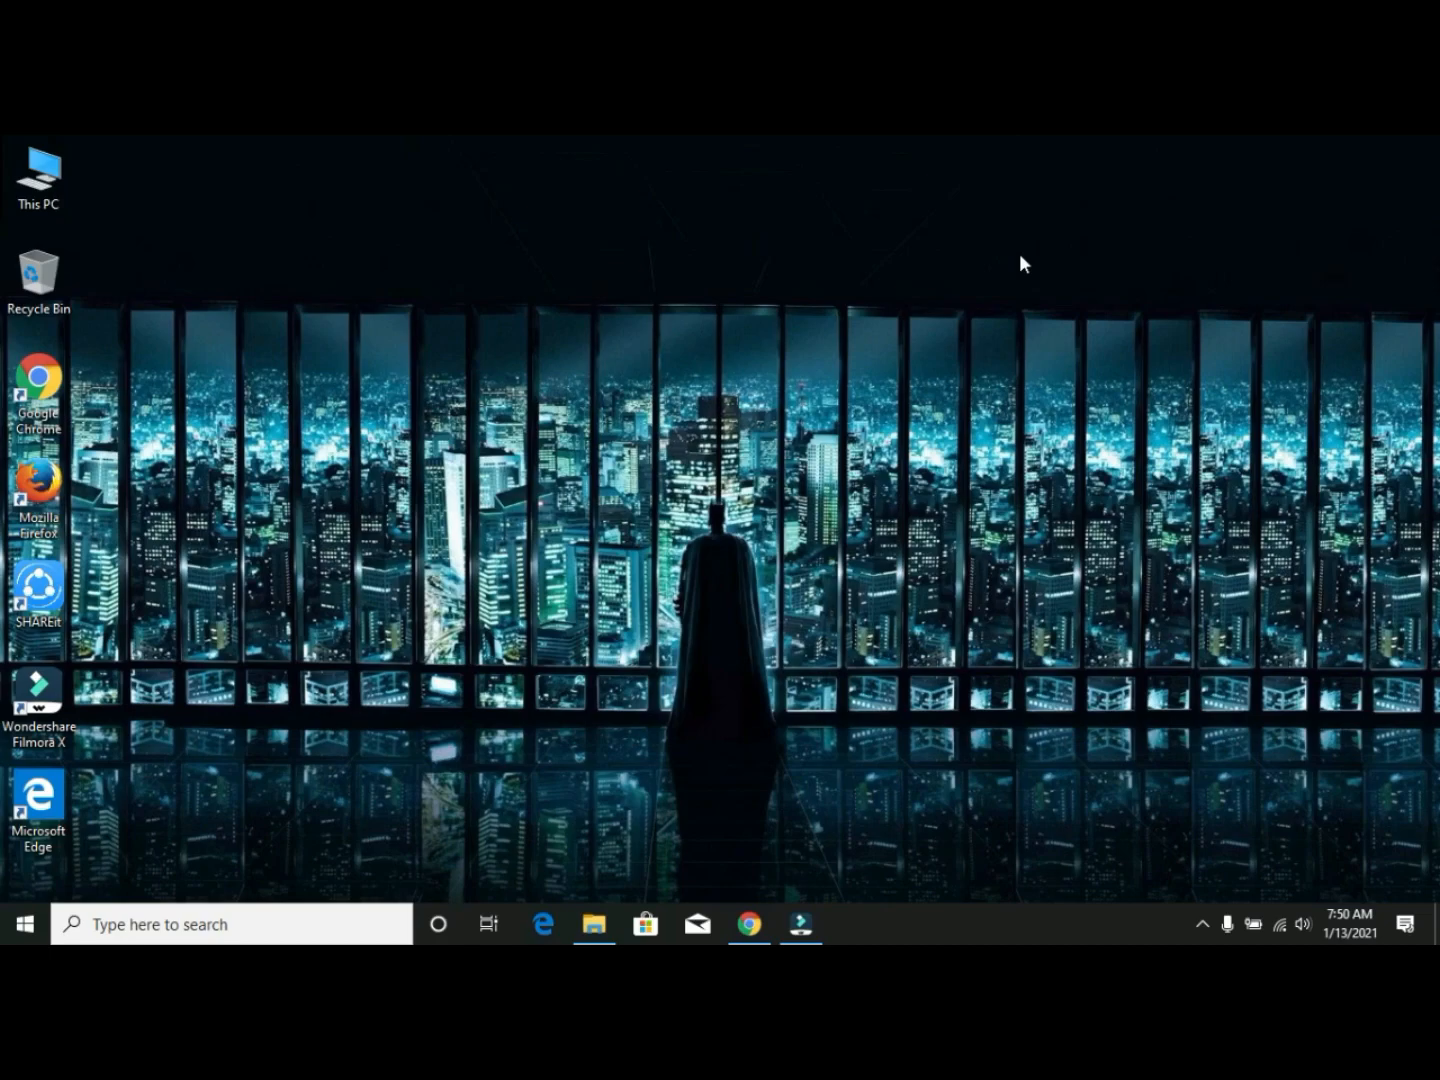
Switch to Google Chrome and open the site appcreator24.com
click(750, 923)
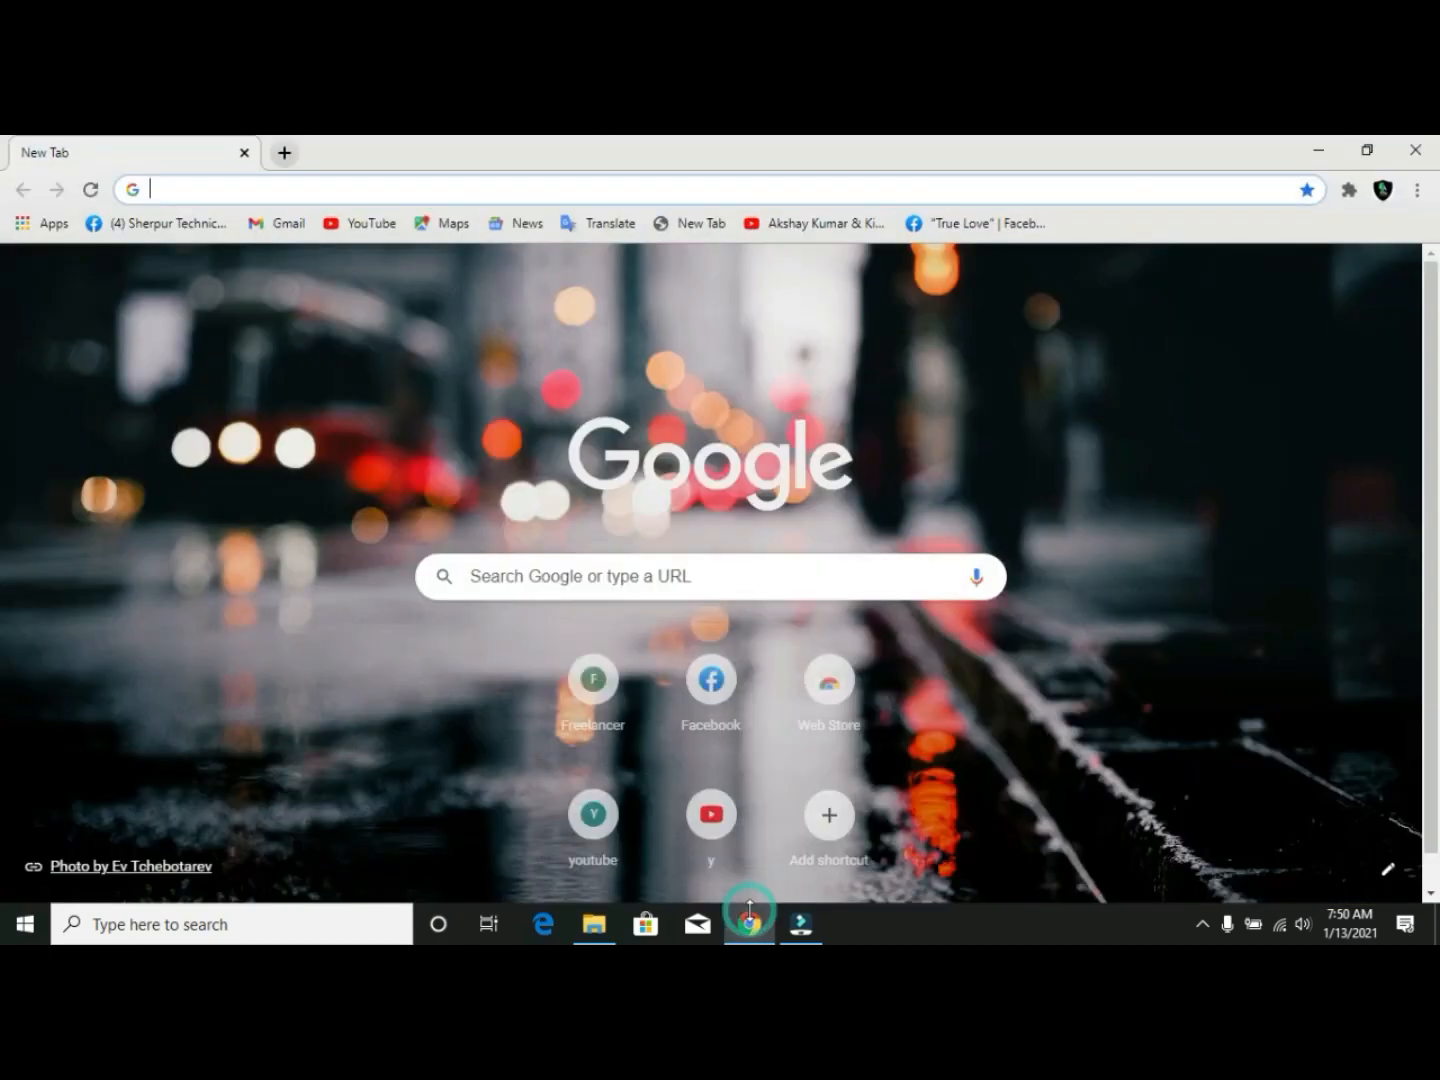
click(400, 189)
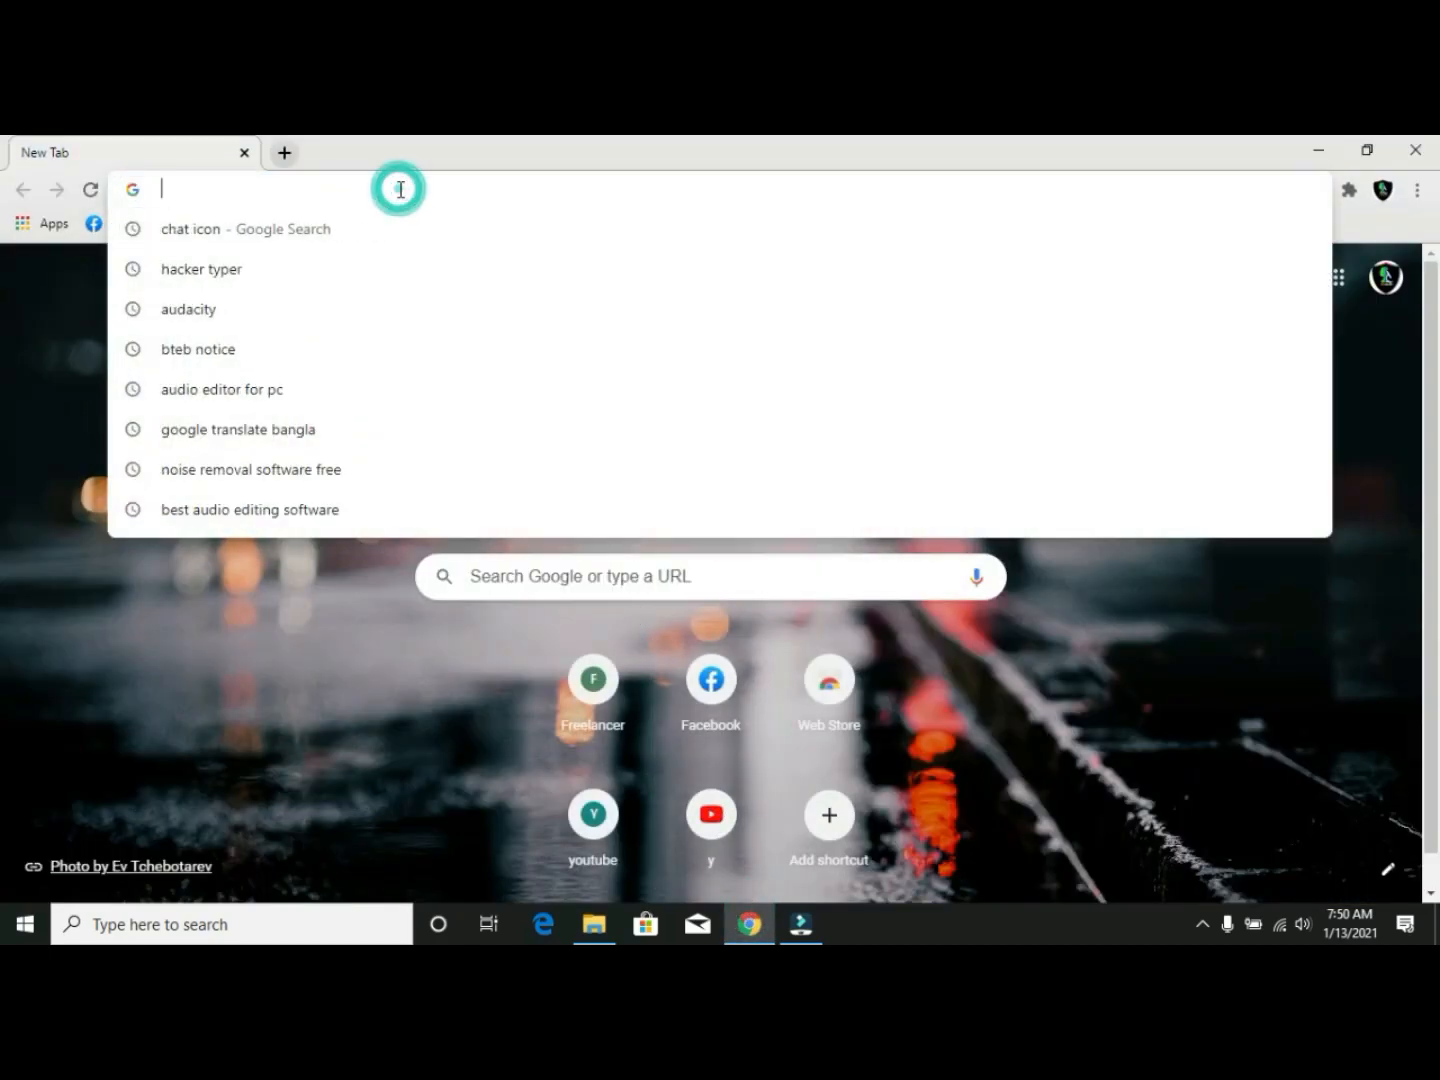
text(appcreator24.com)
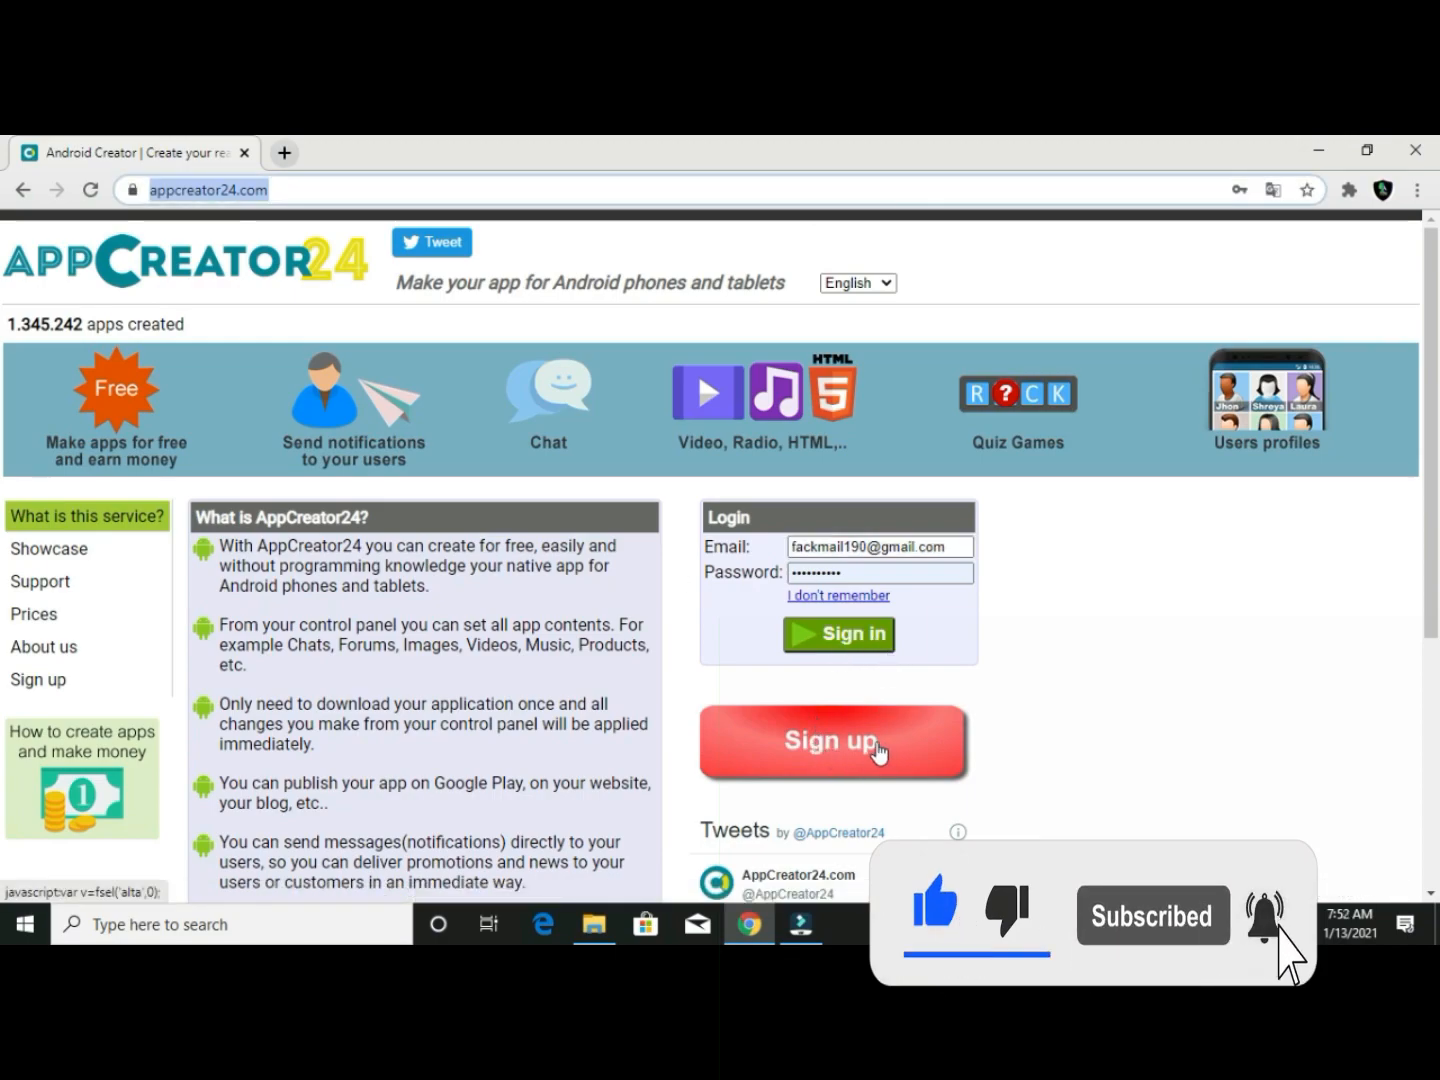
click(820, 757)
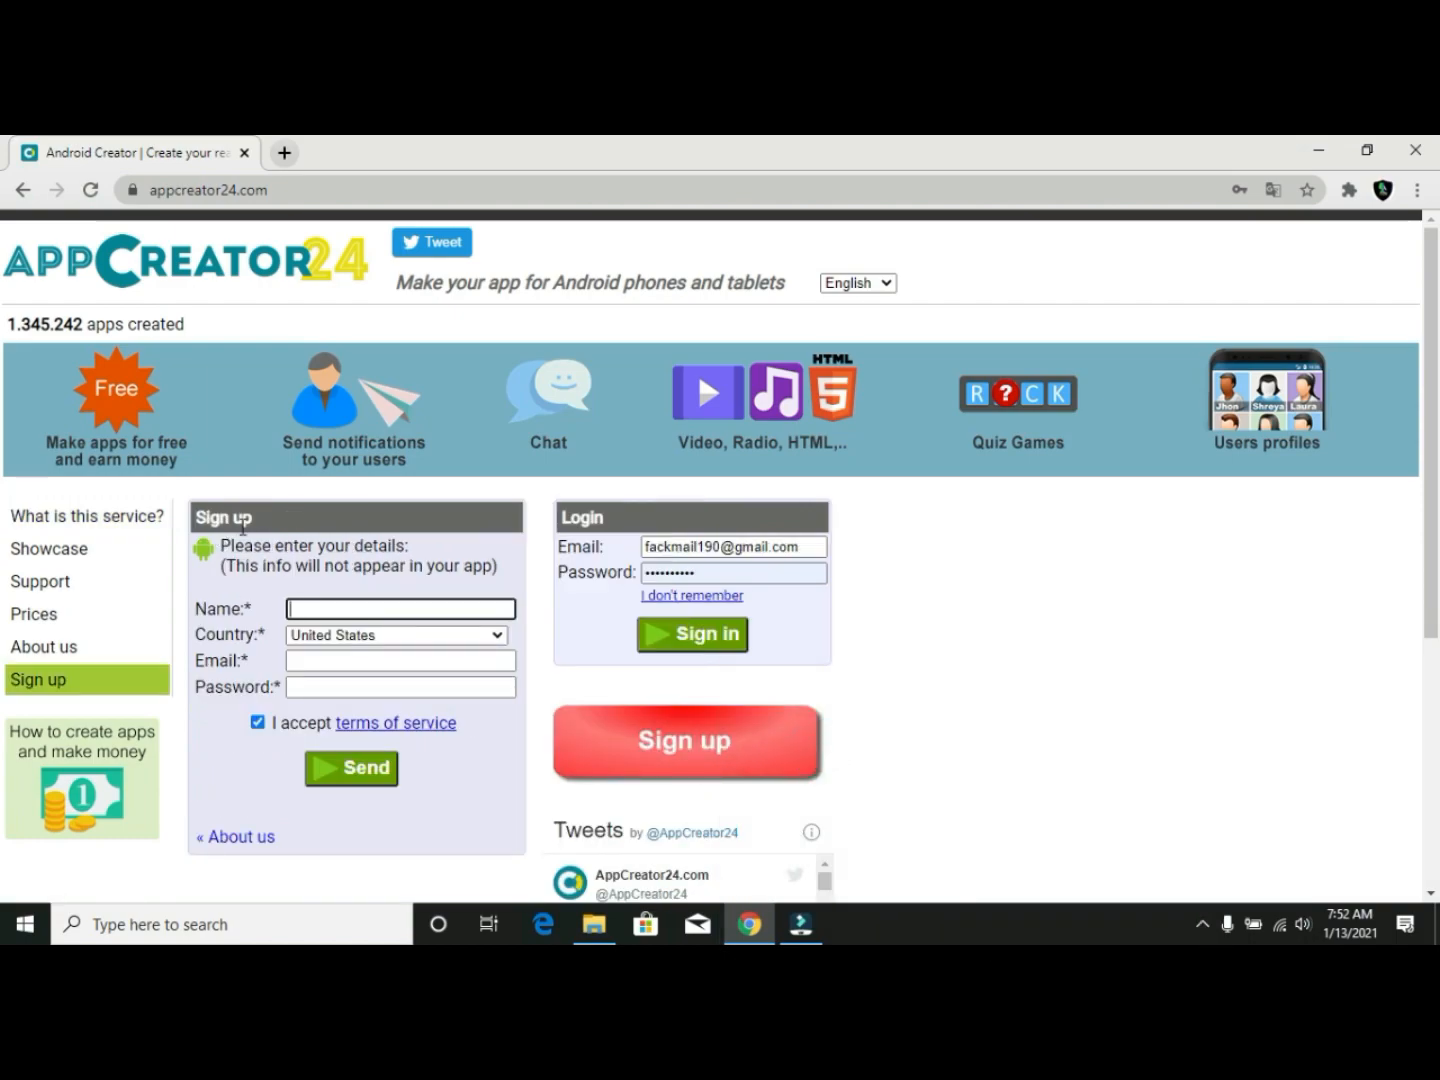
click(323, 641)
click(340, 660)
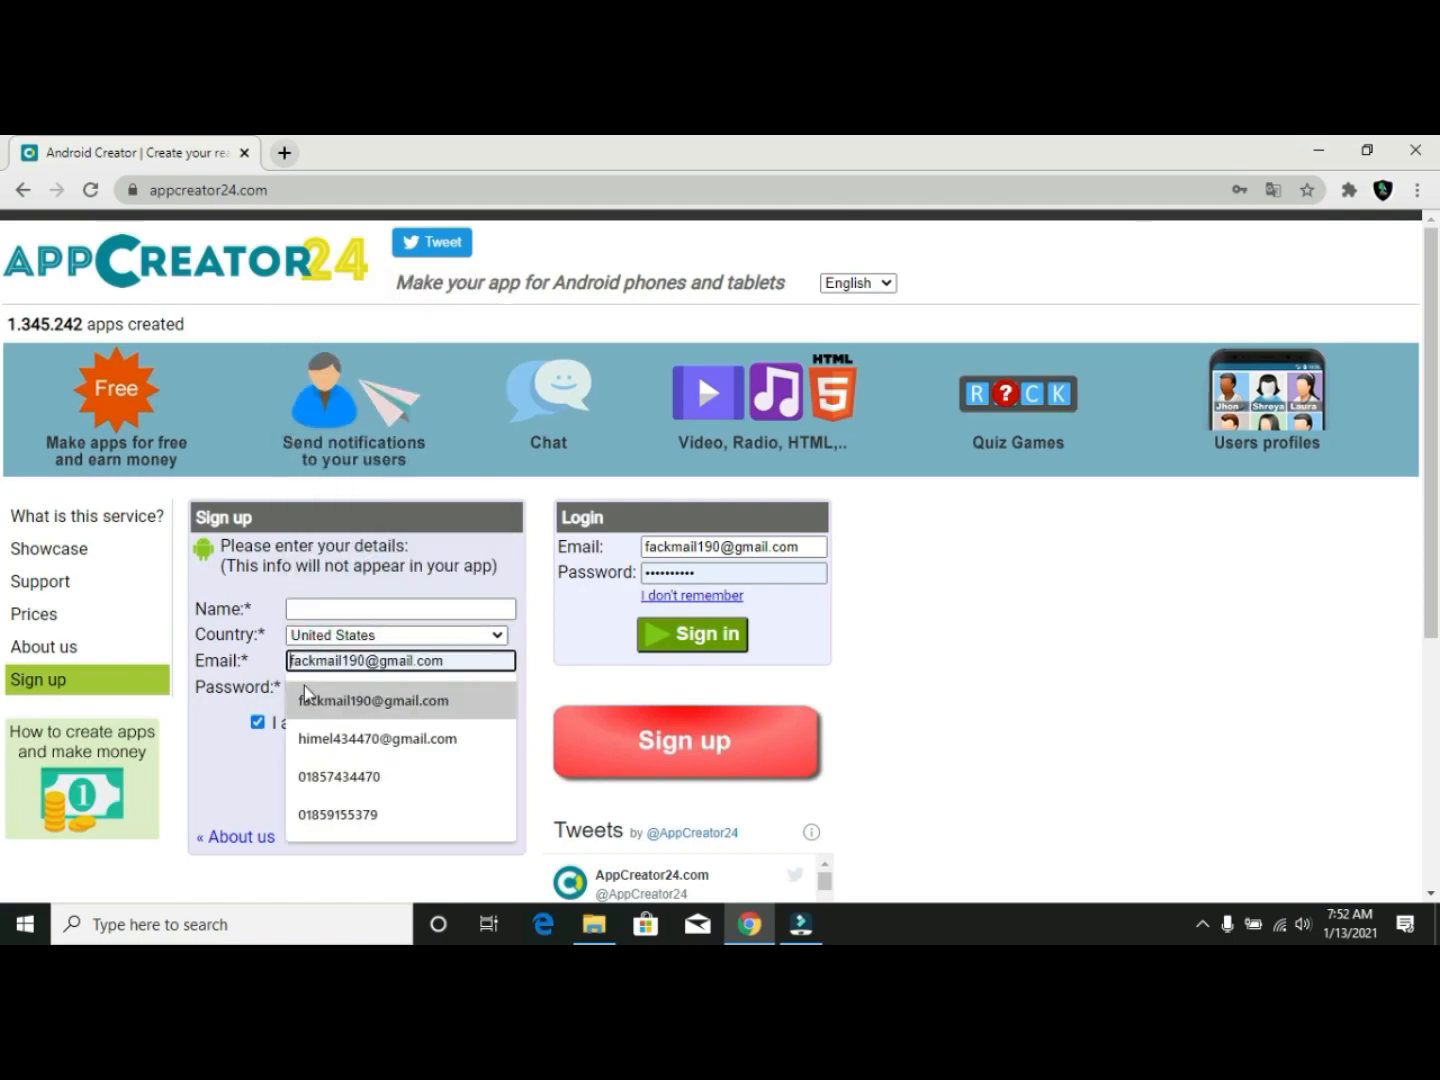
click(491, 687)
click(540, 682)
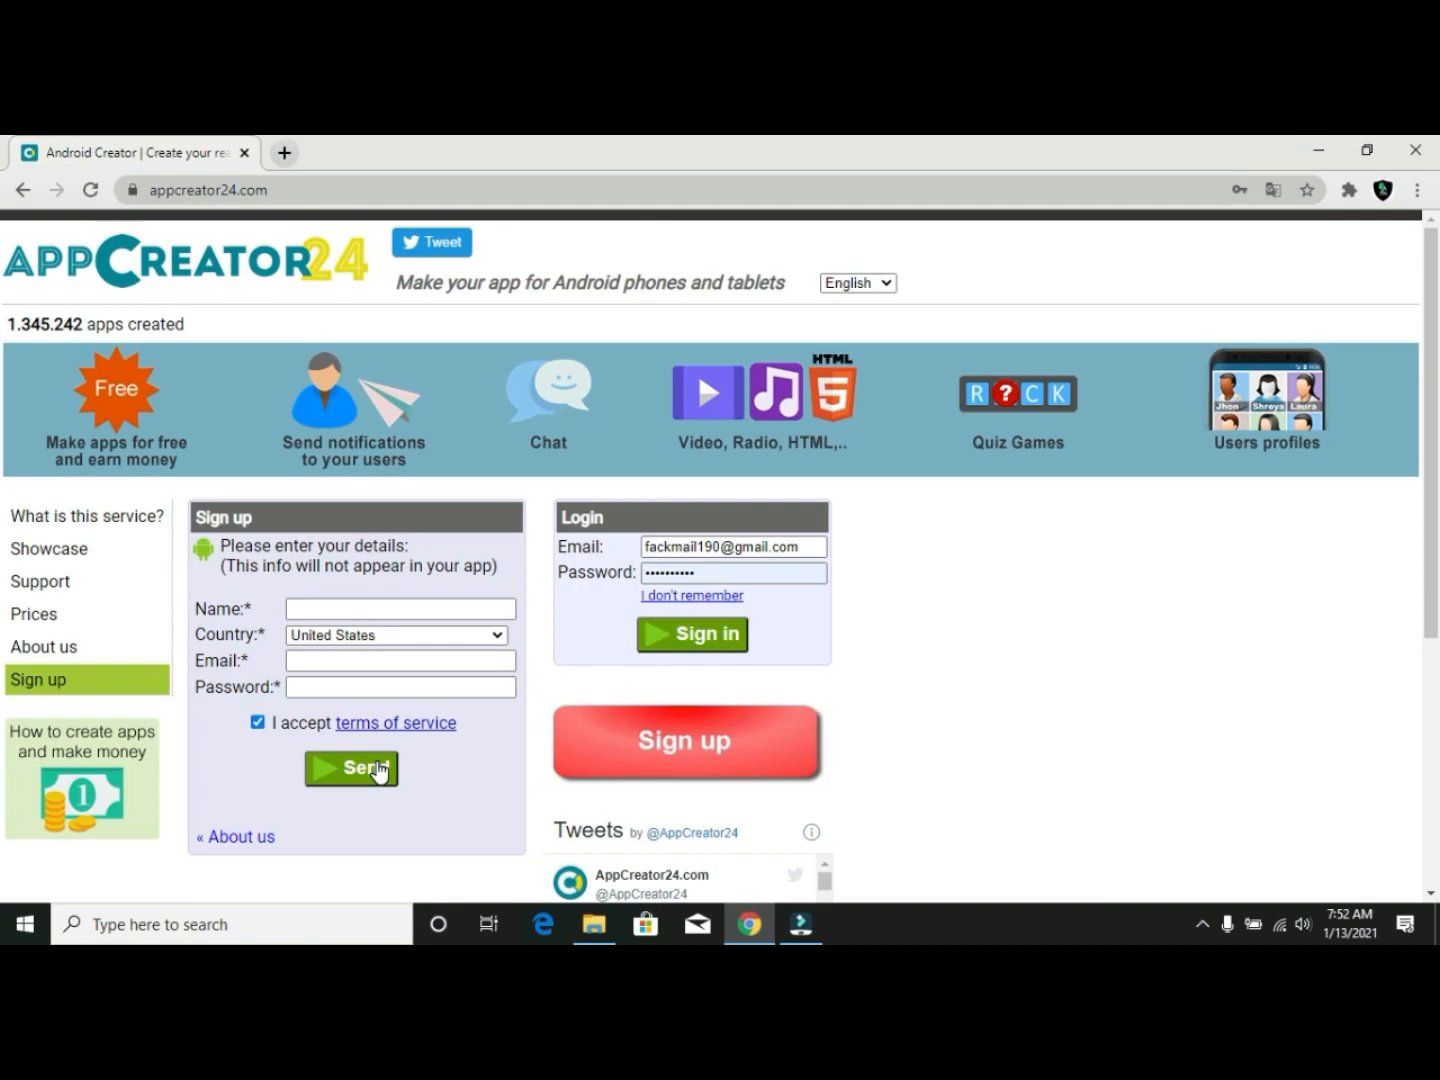
Sign in with the saved account credentials and start creating an app named Friends Club
click(703, 633)
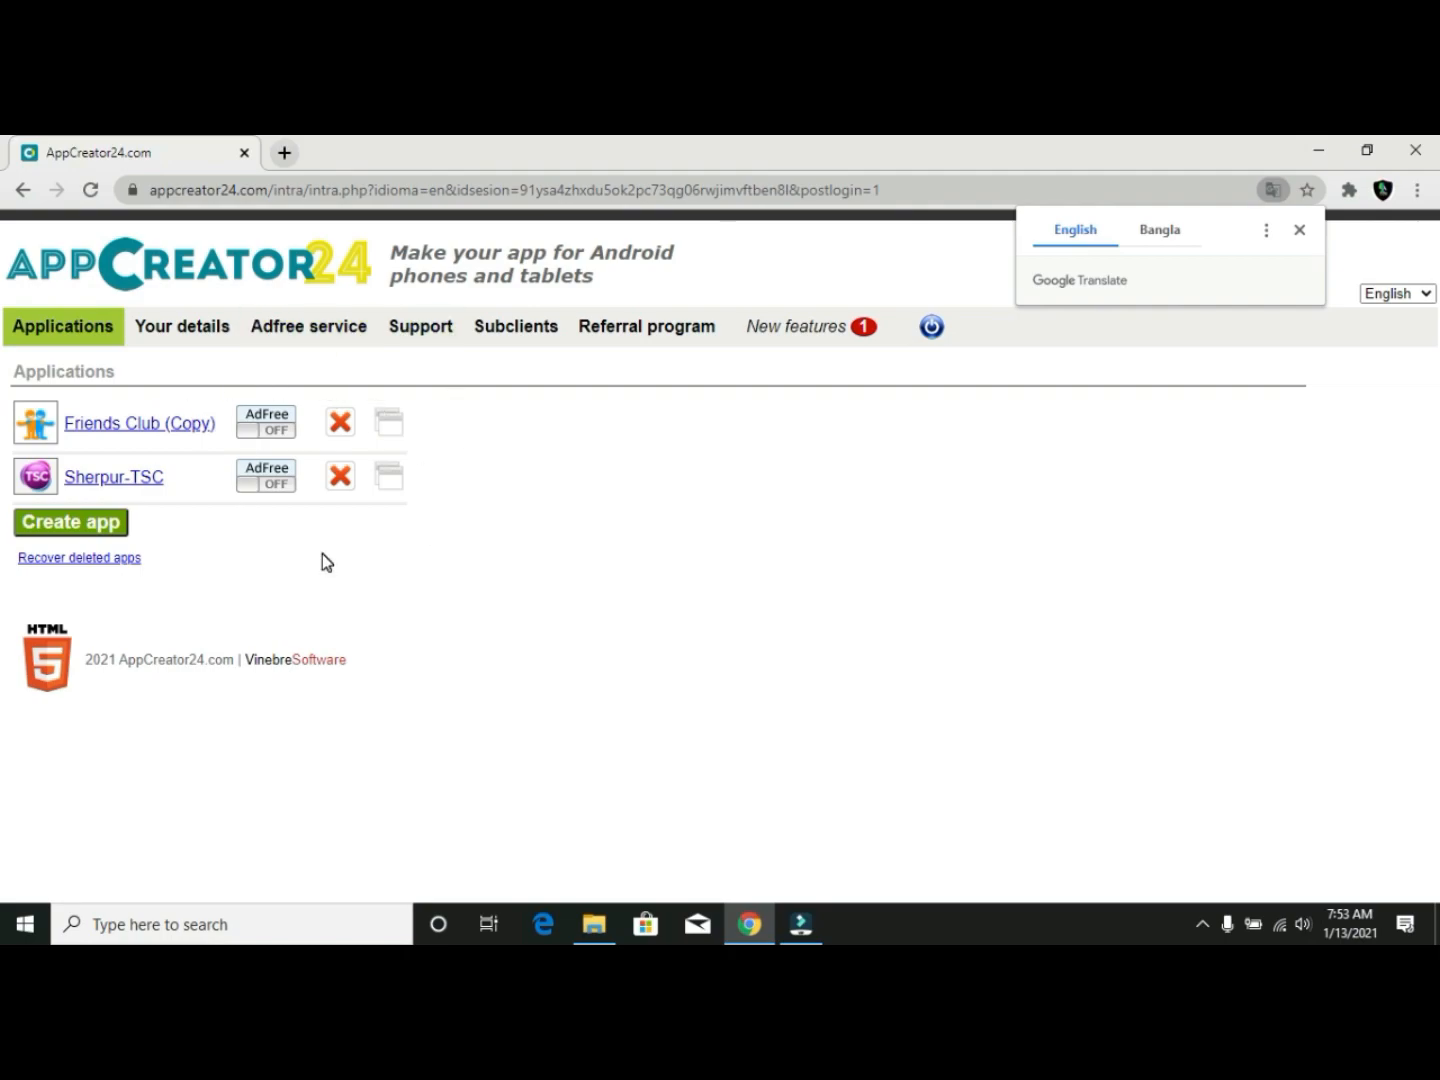
click(108, 523)
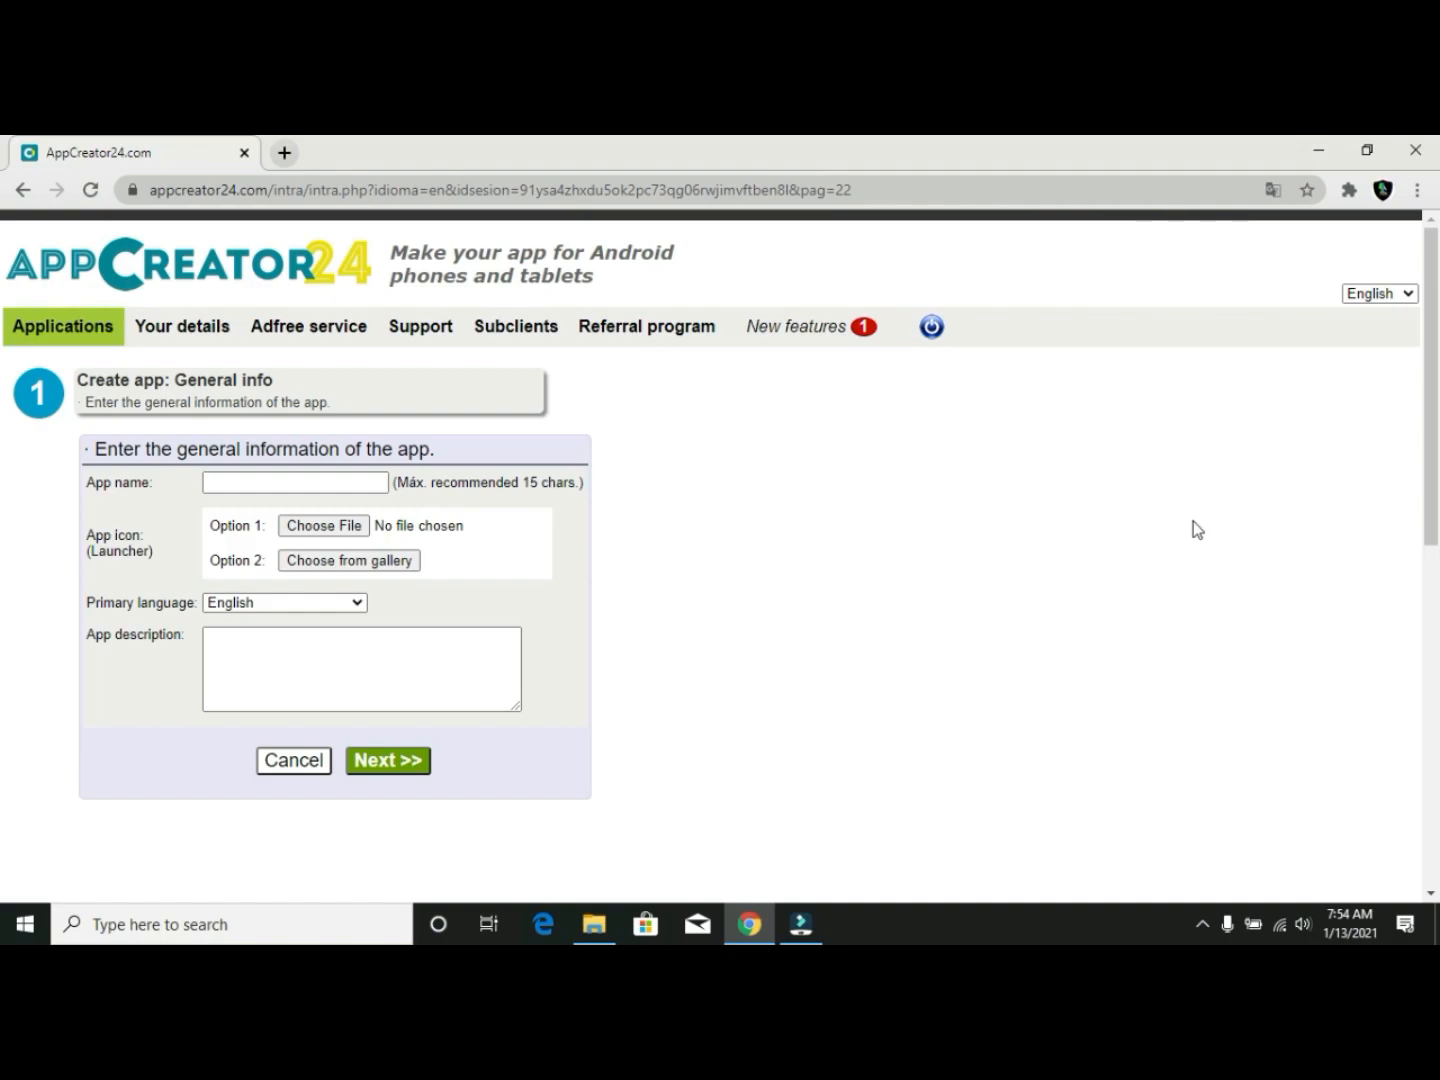
click(242, 487)
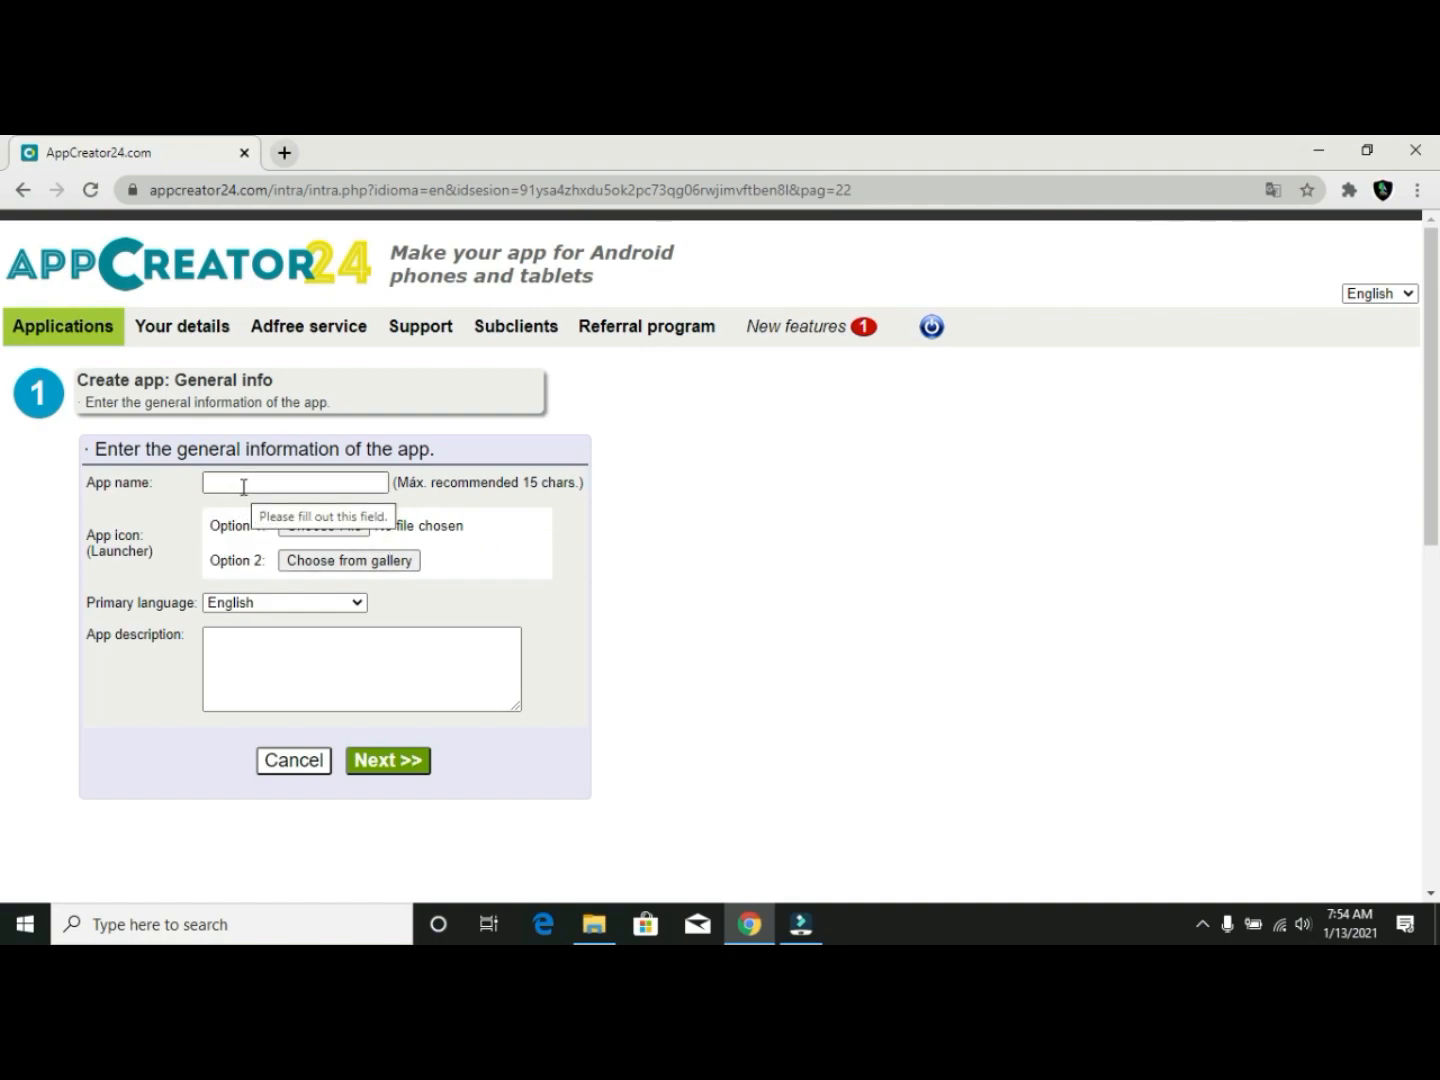
click(244, 487)
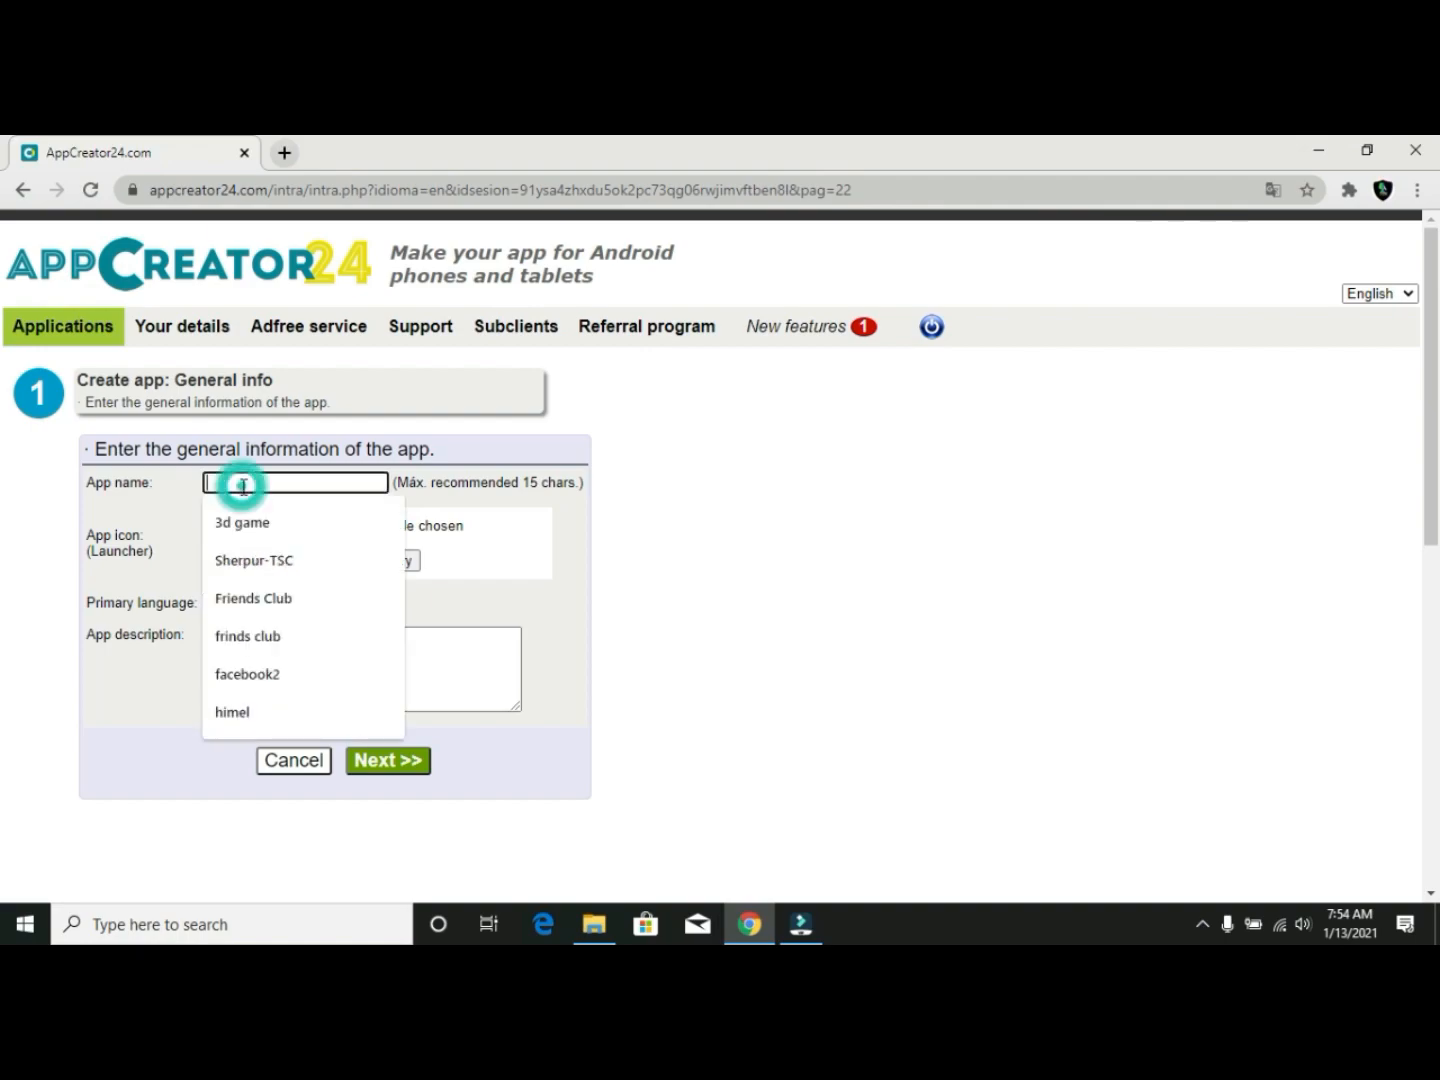
text(fr)
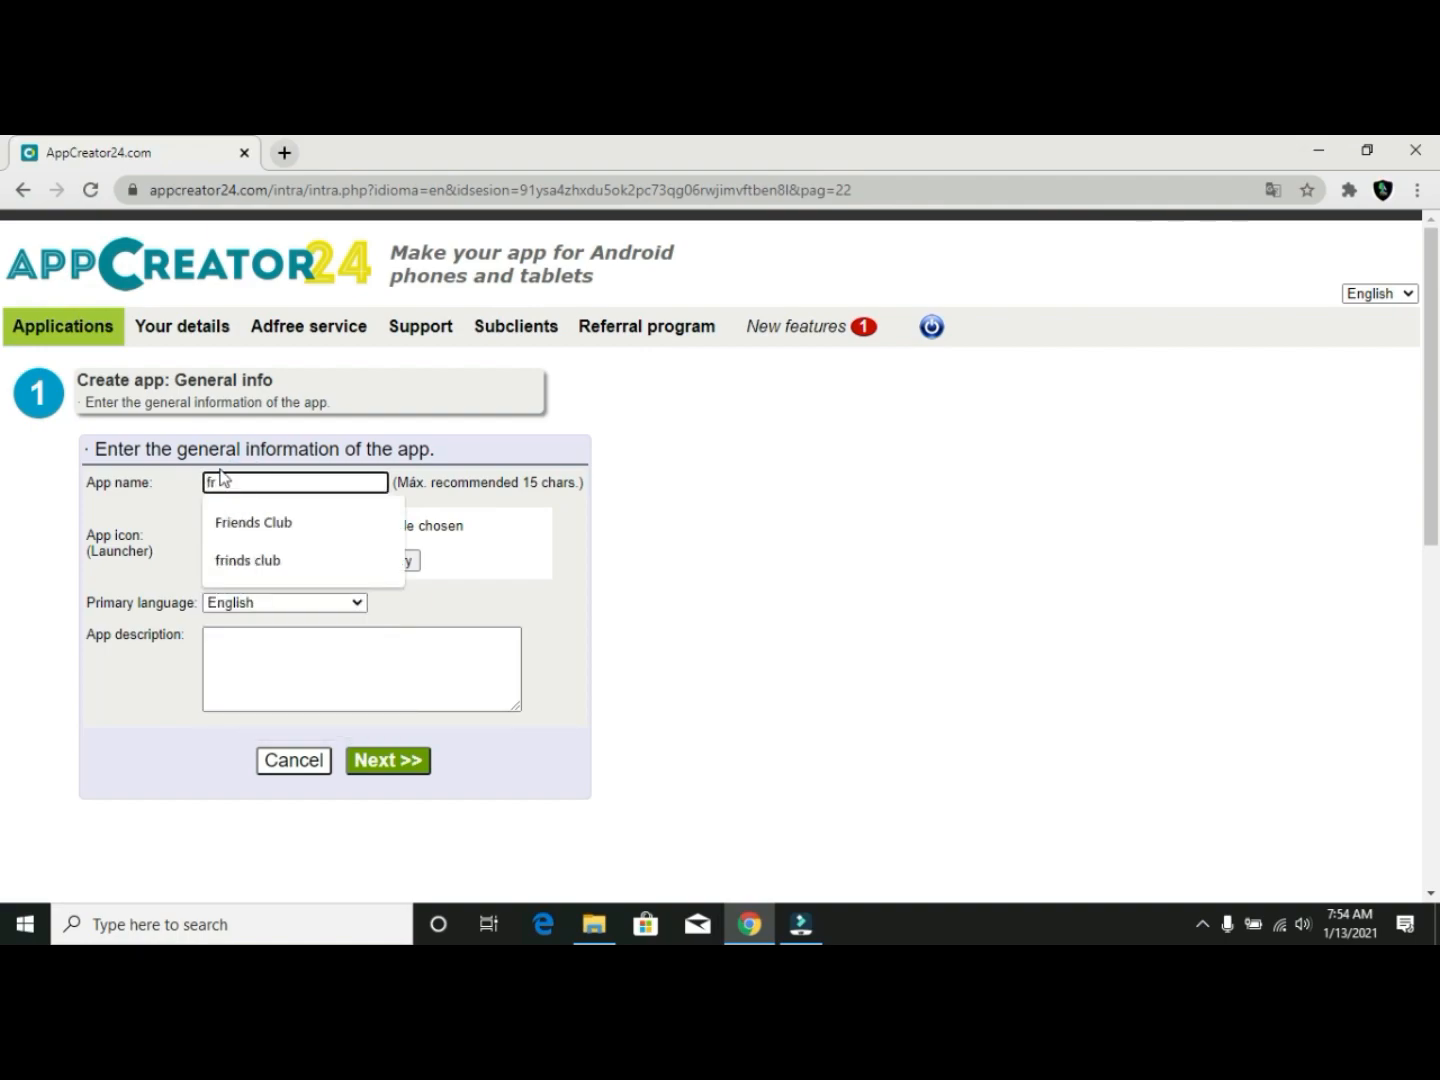
click(230, 516)
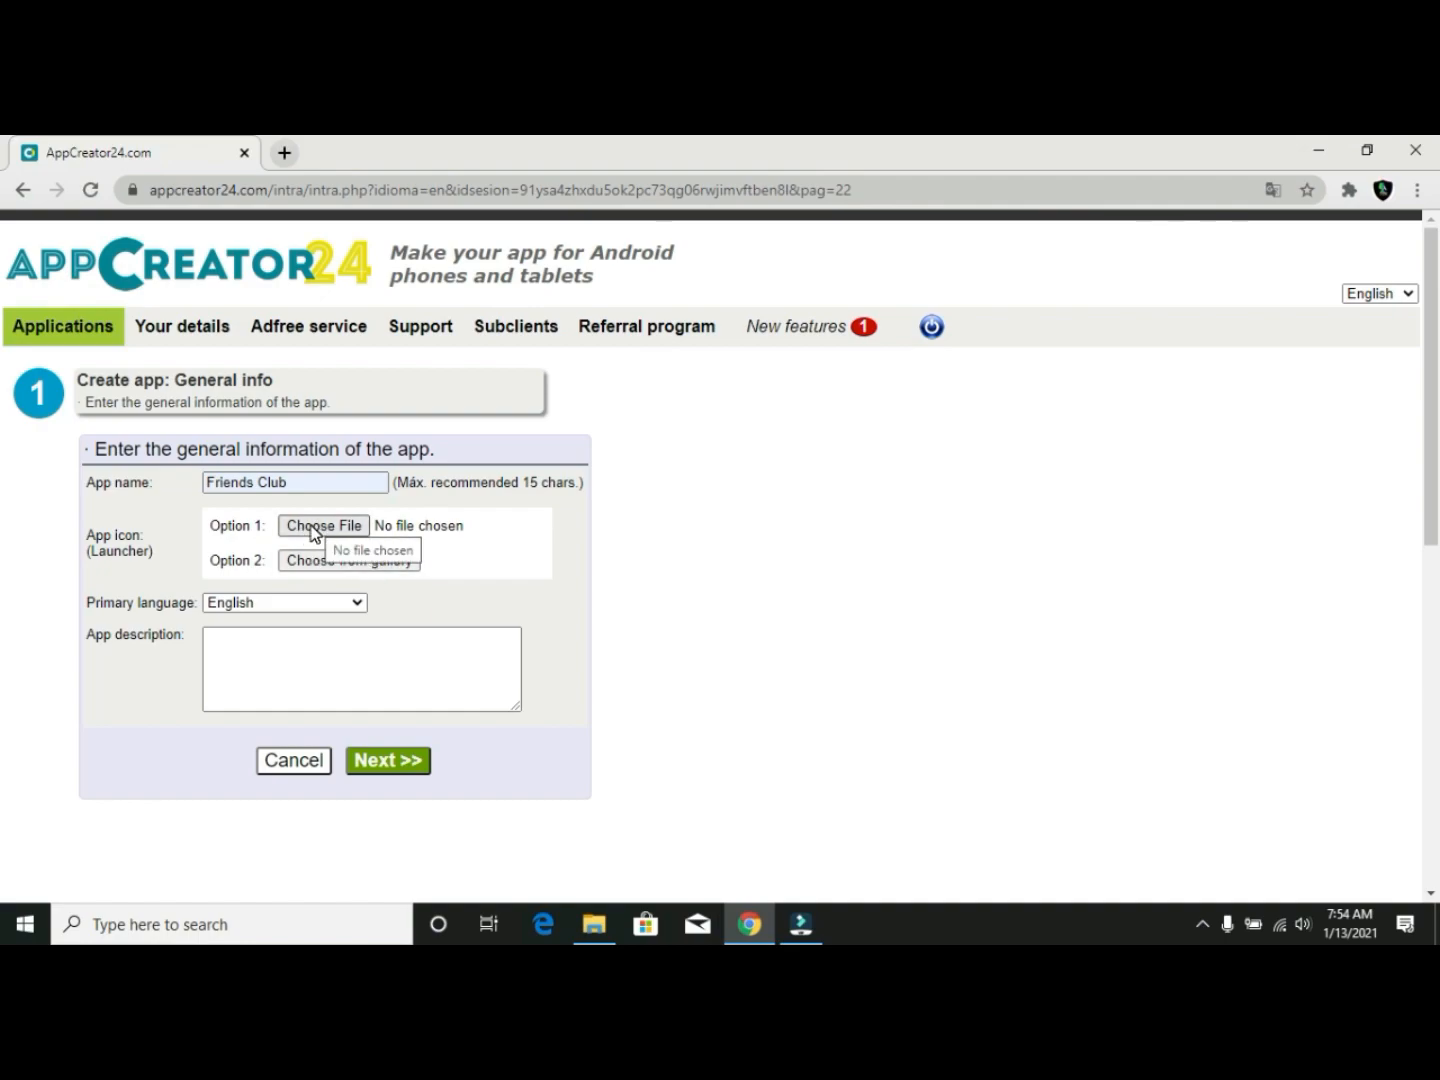
Pick the gold rosette badge from the icon gallery as the app's launcher icon
click(316, 568)
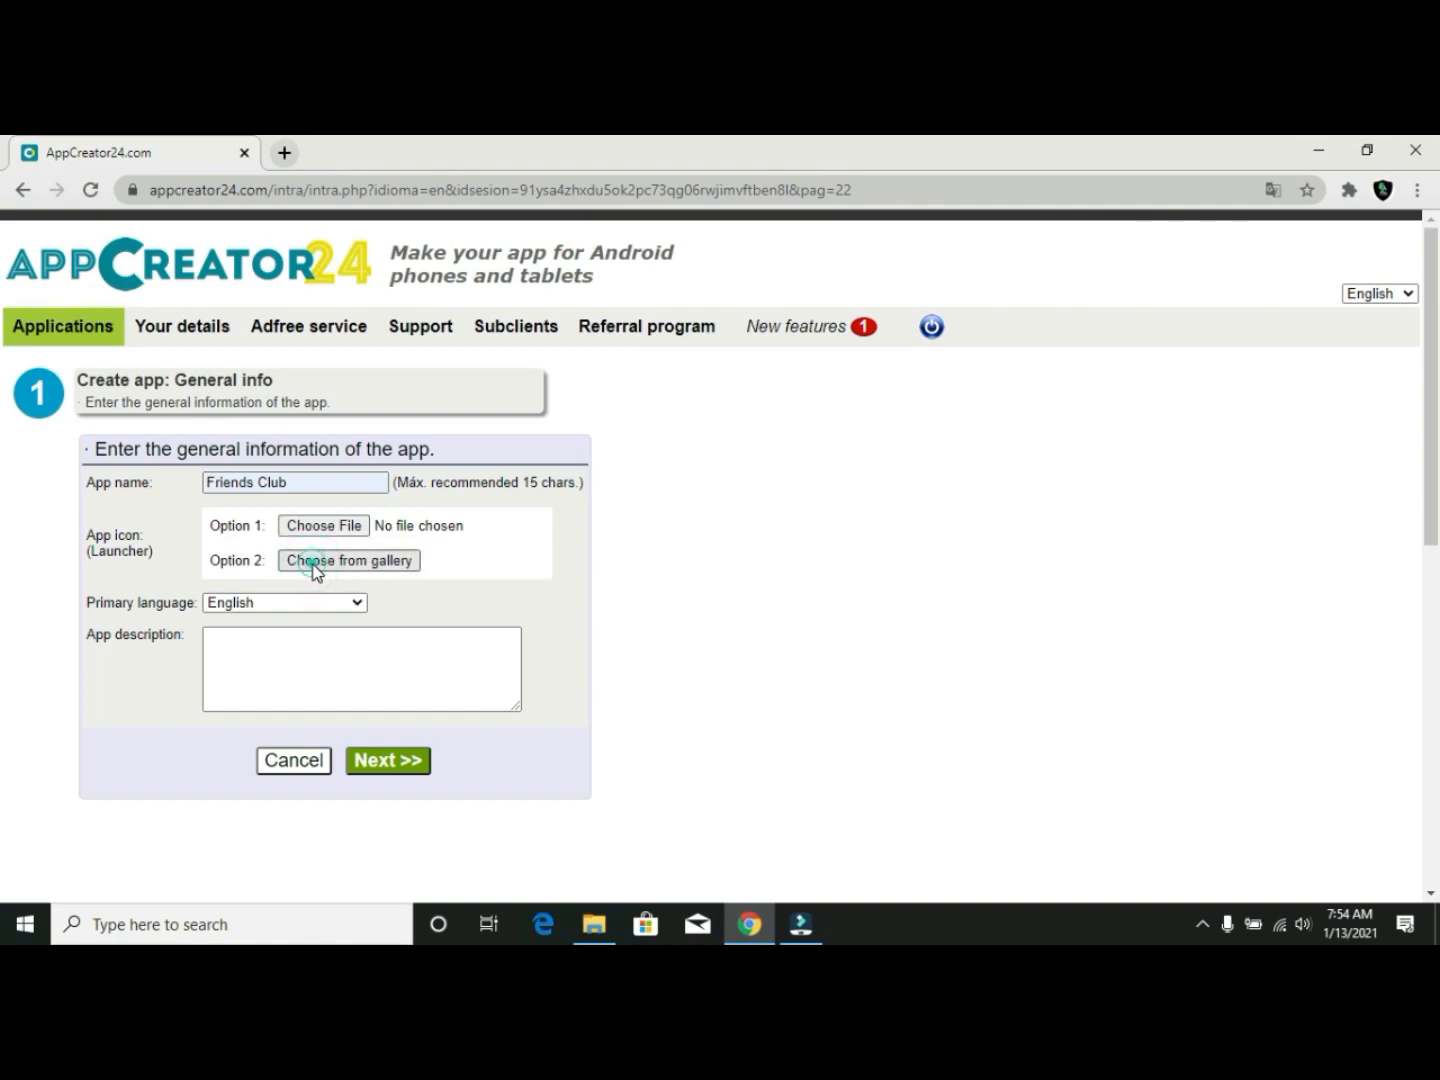
click(313, 566)
click(341, 559)
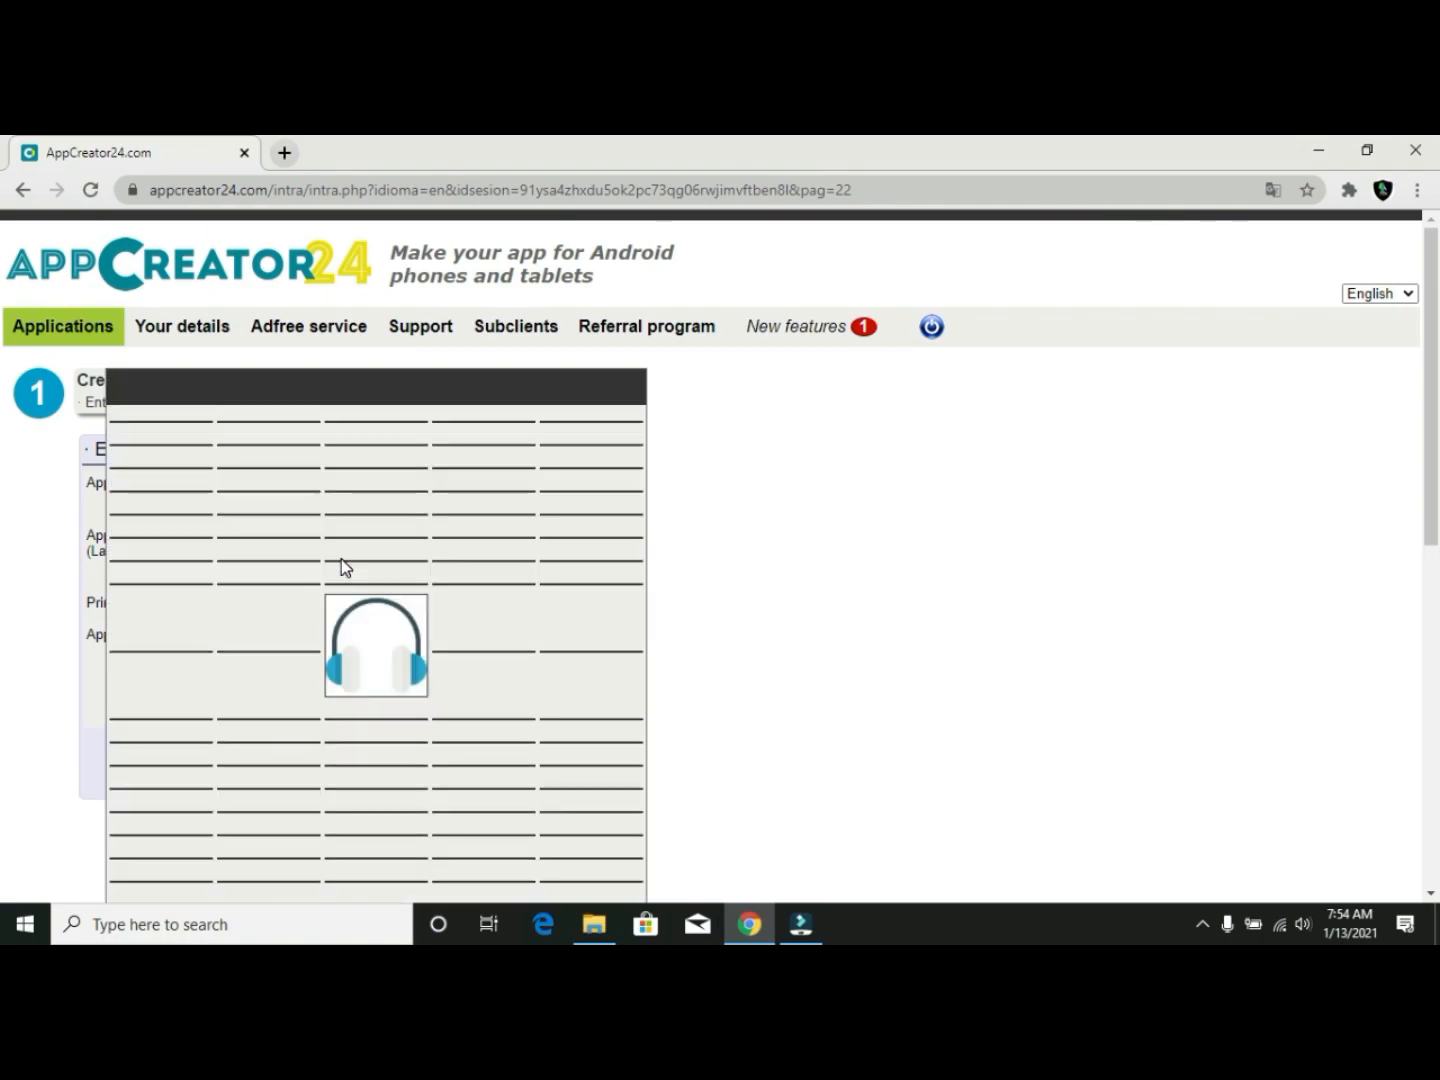
scroll(384, 670, down, 6)
scroll(384, 671, up, 5)
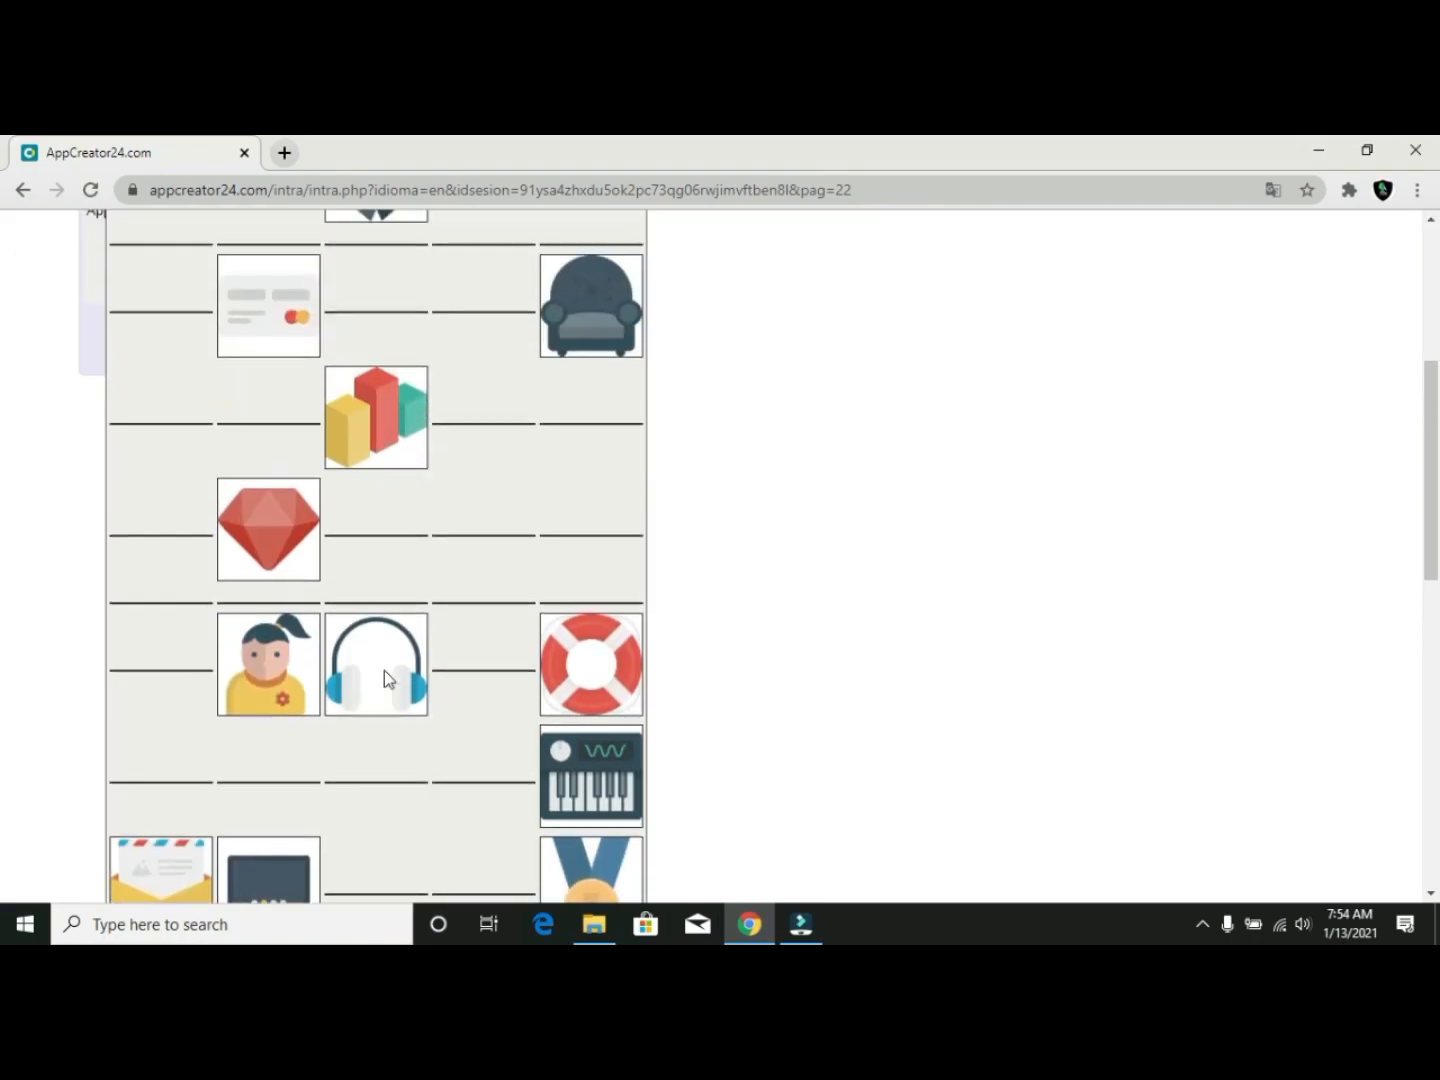
scroll(384, 685, up, 2)
click(373, 625)
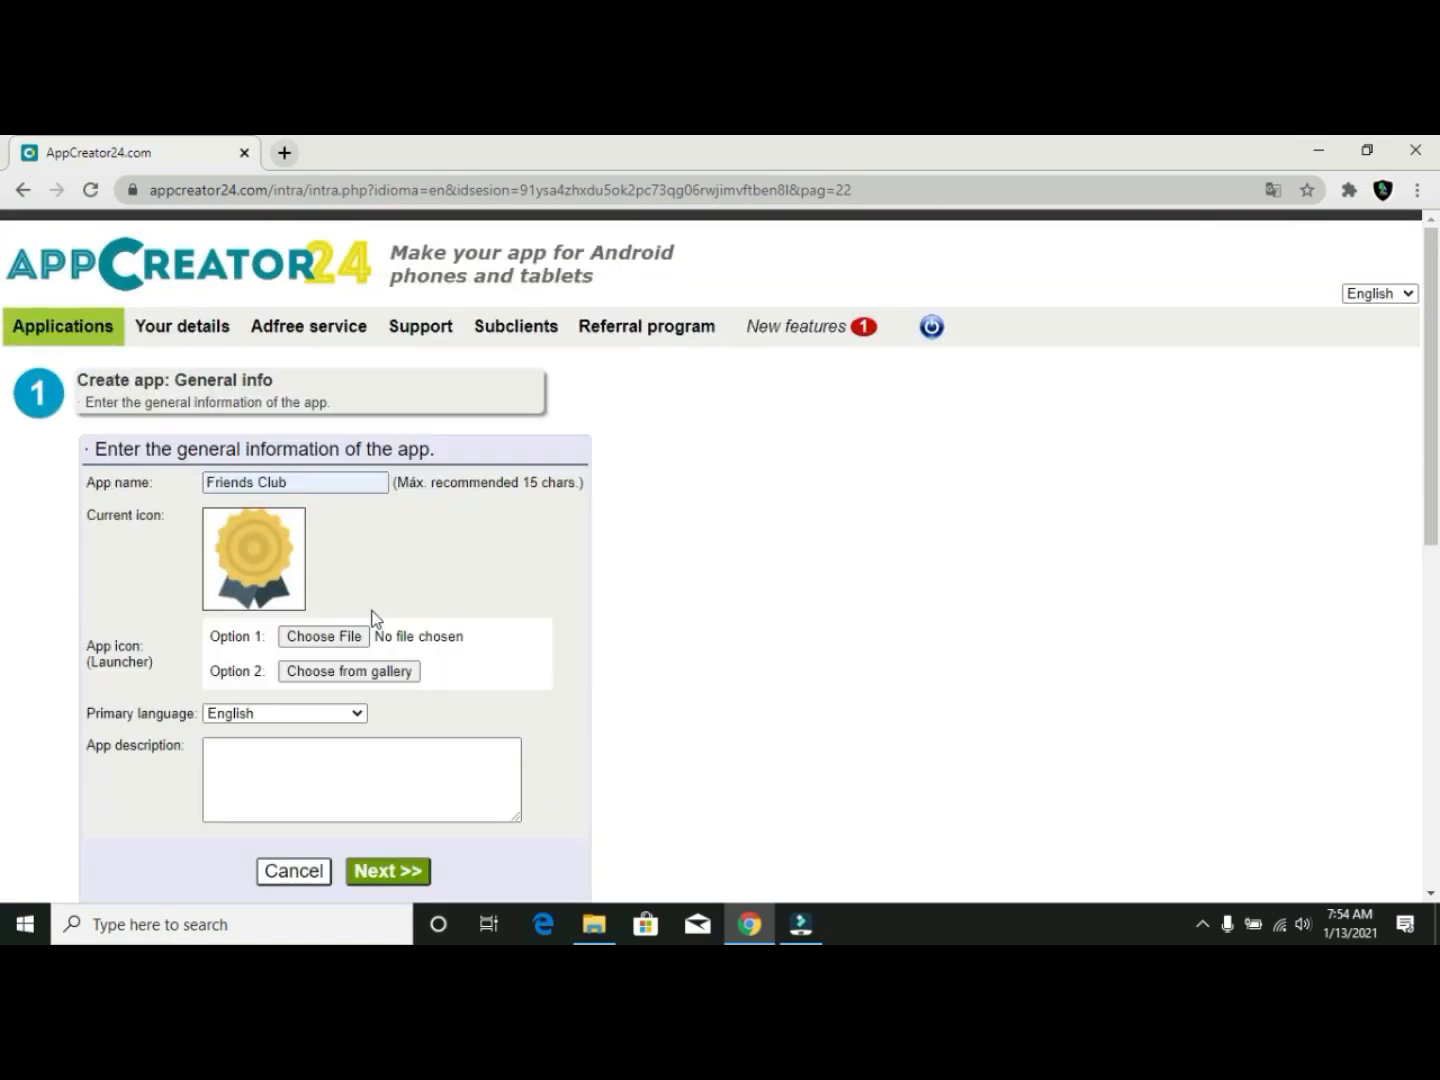
Enter the app description "it's make just for fun" and submit the general information
click(218, 751)
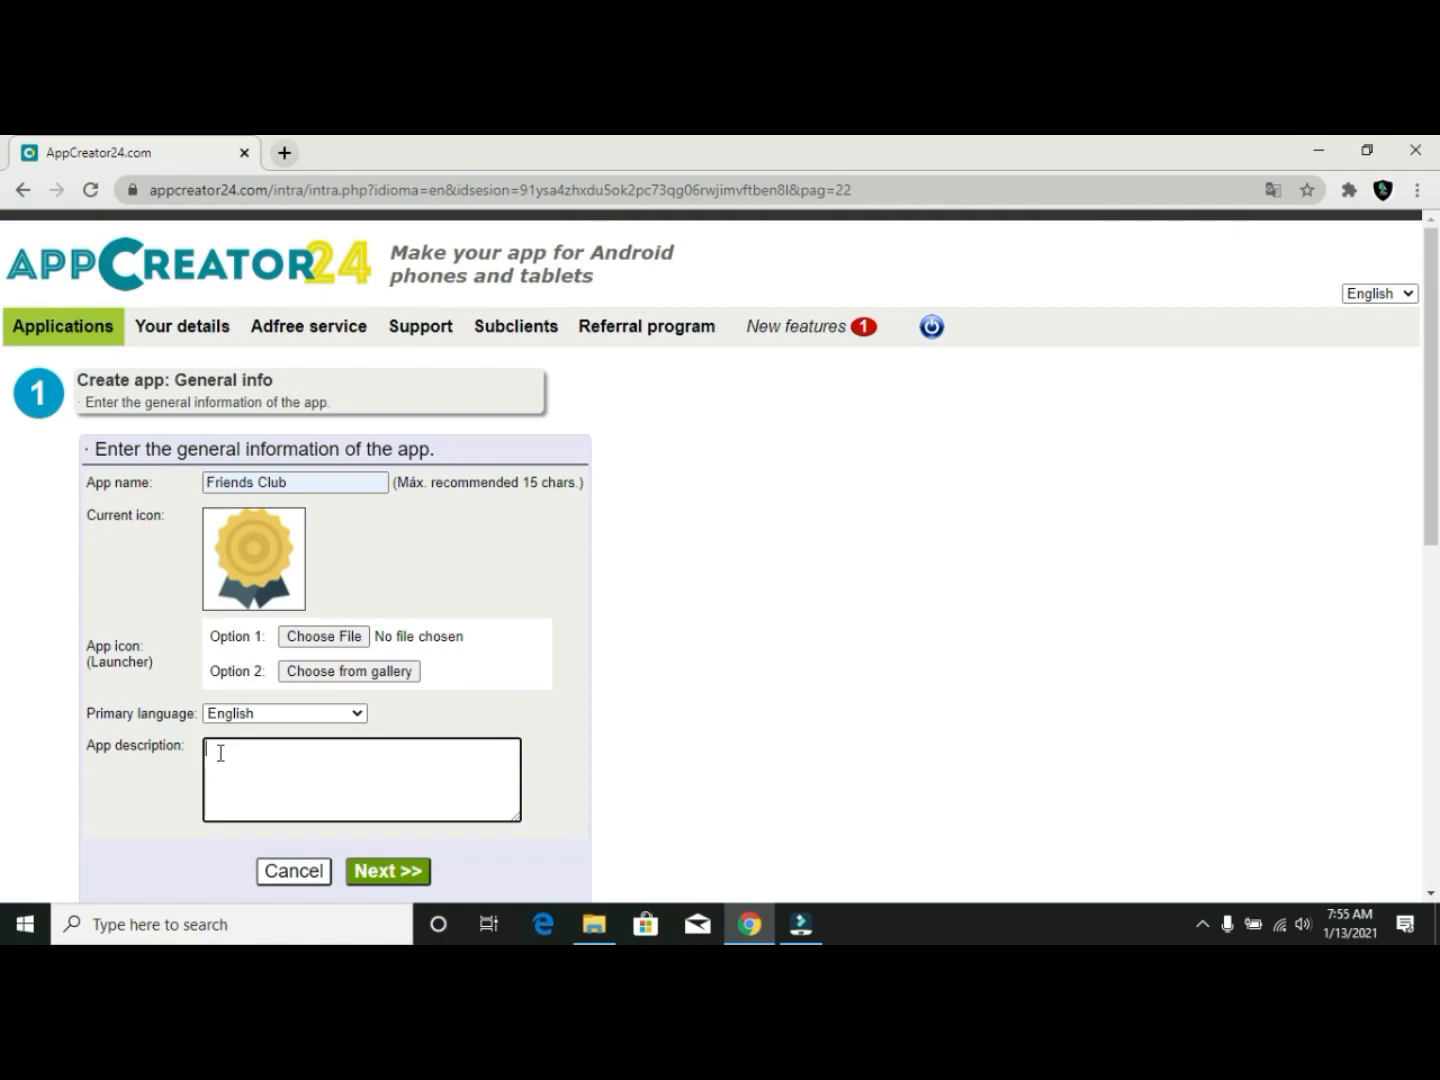
text(it's make just for fun)
scroll(398, 767, down, 3)
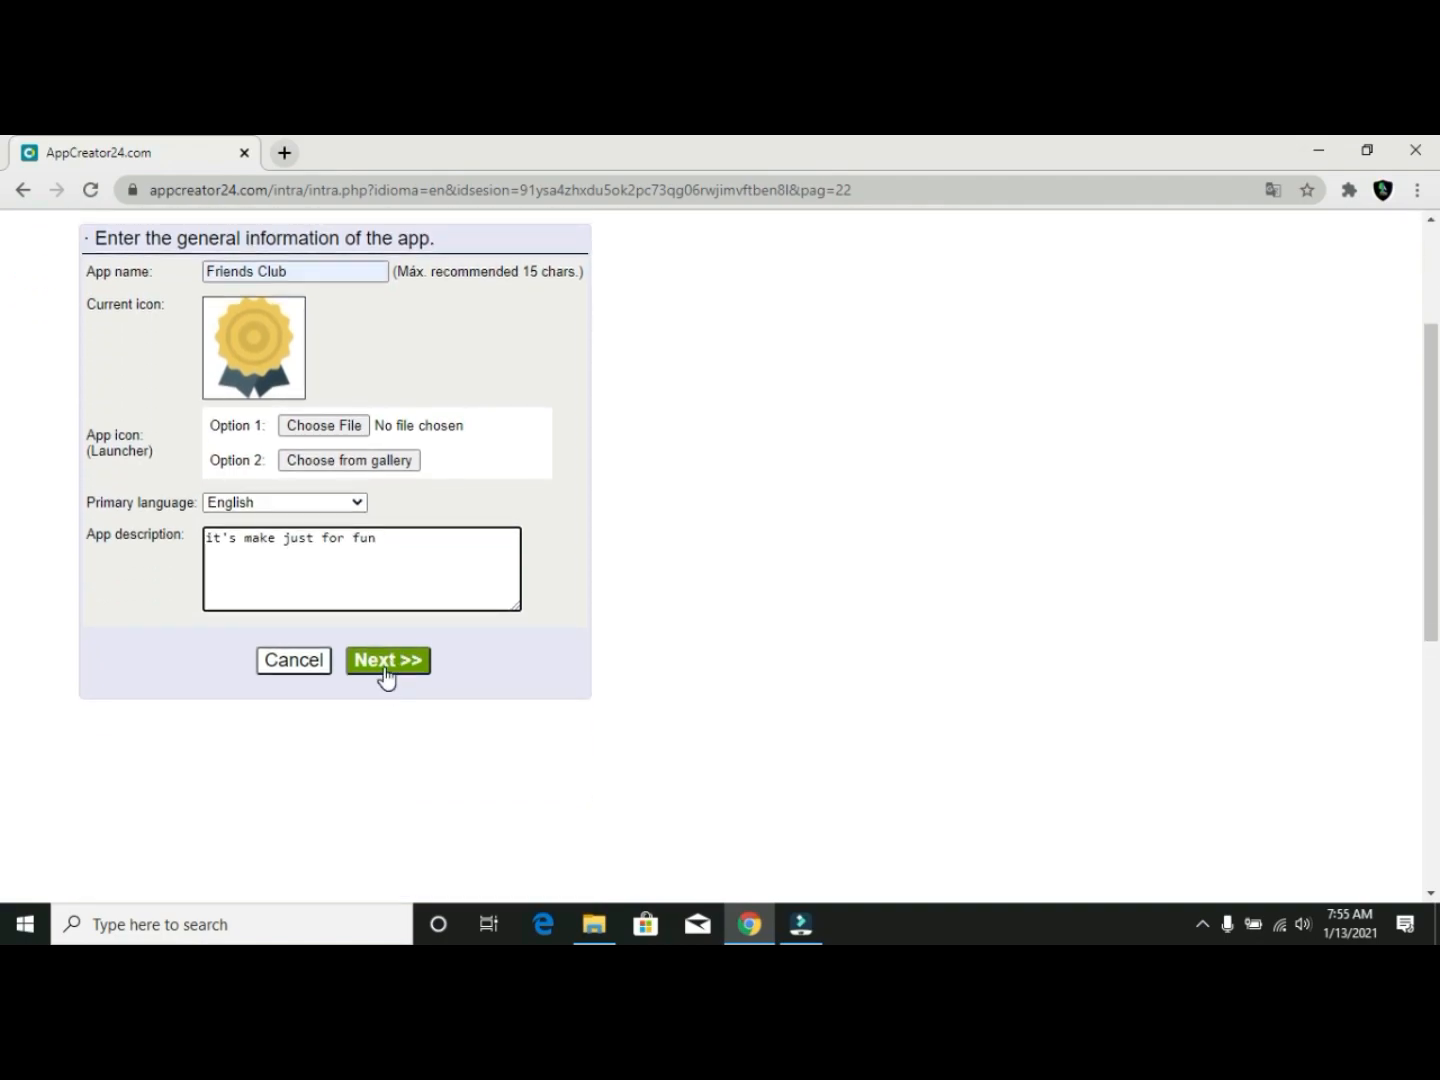
click(386, 664)
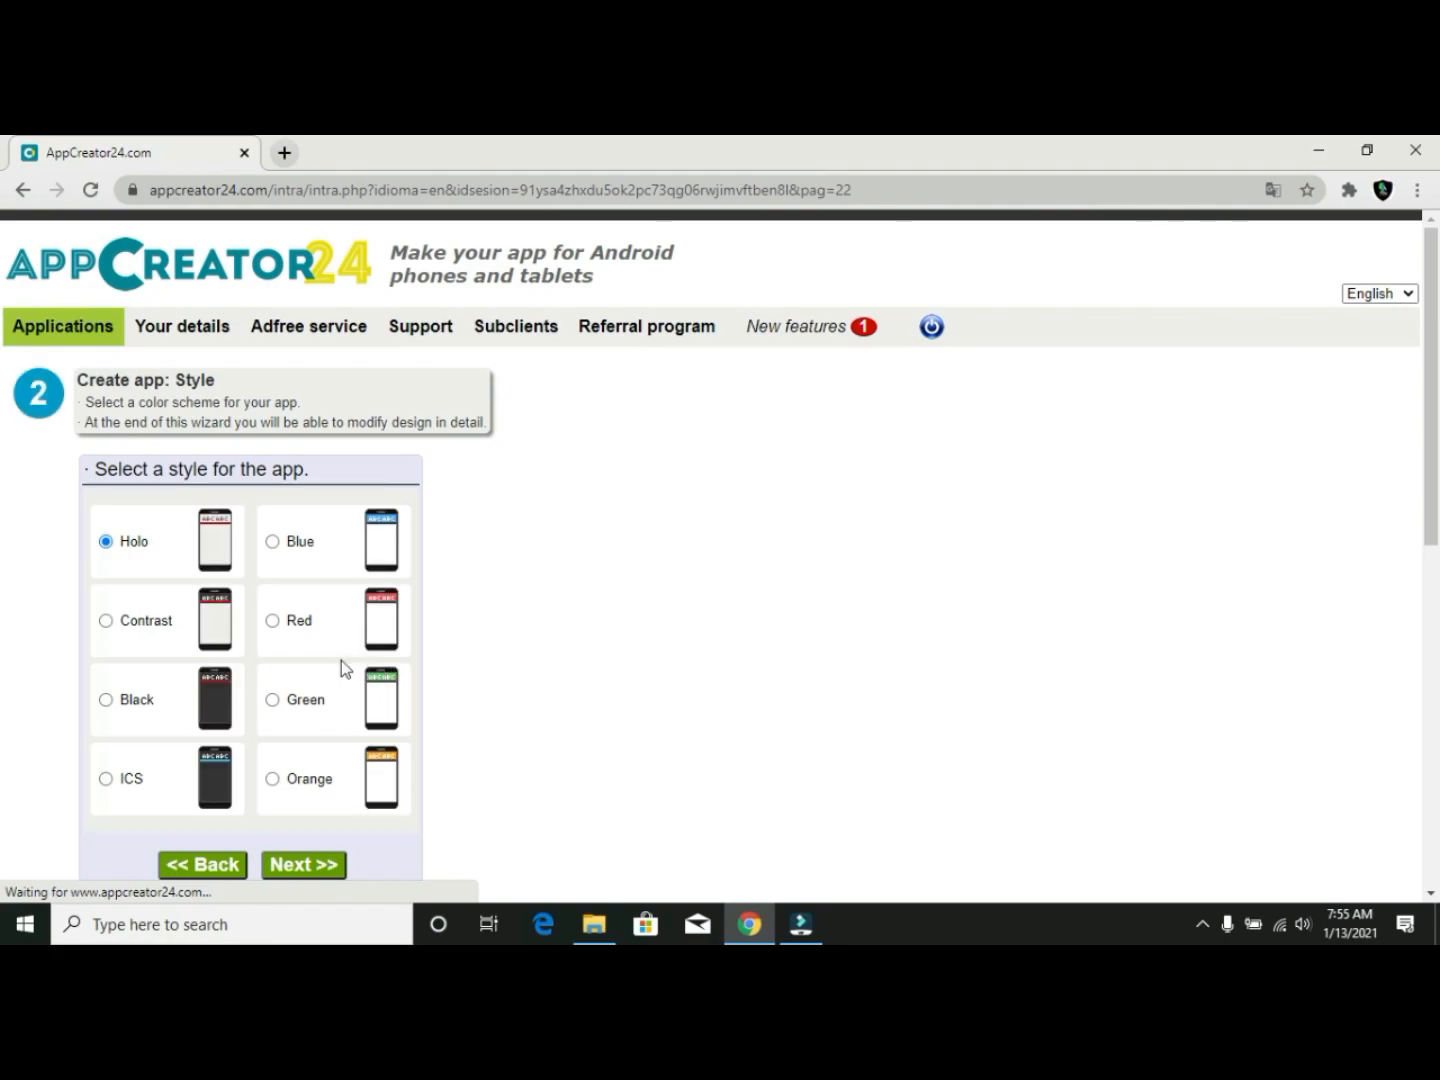
Keep the Holo style and choose "Chat, Social network" as the kind of app
scroll(285, 722, down, 1)
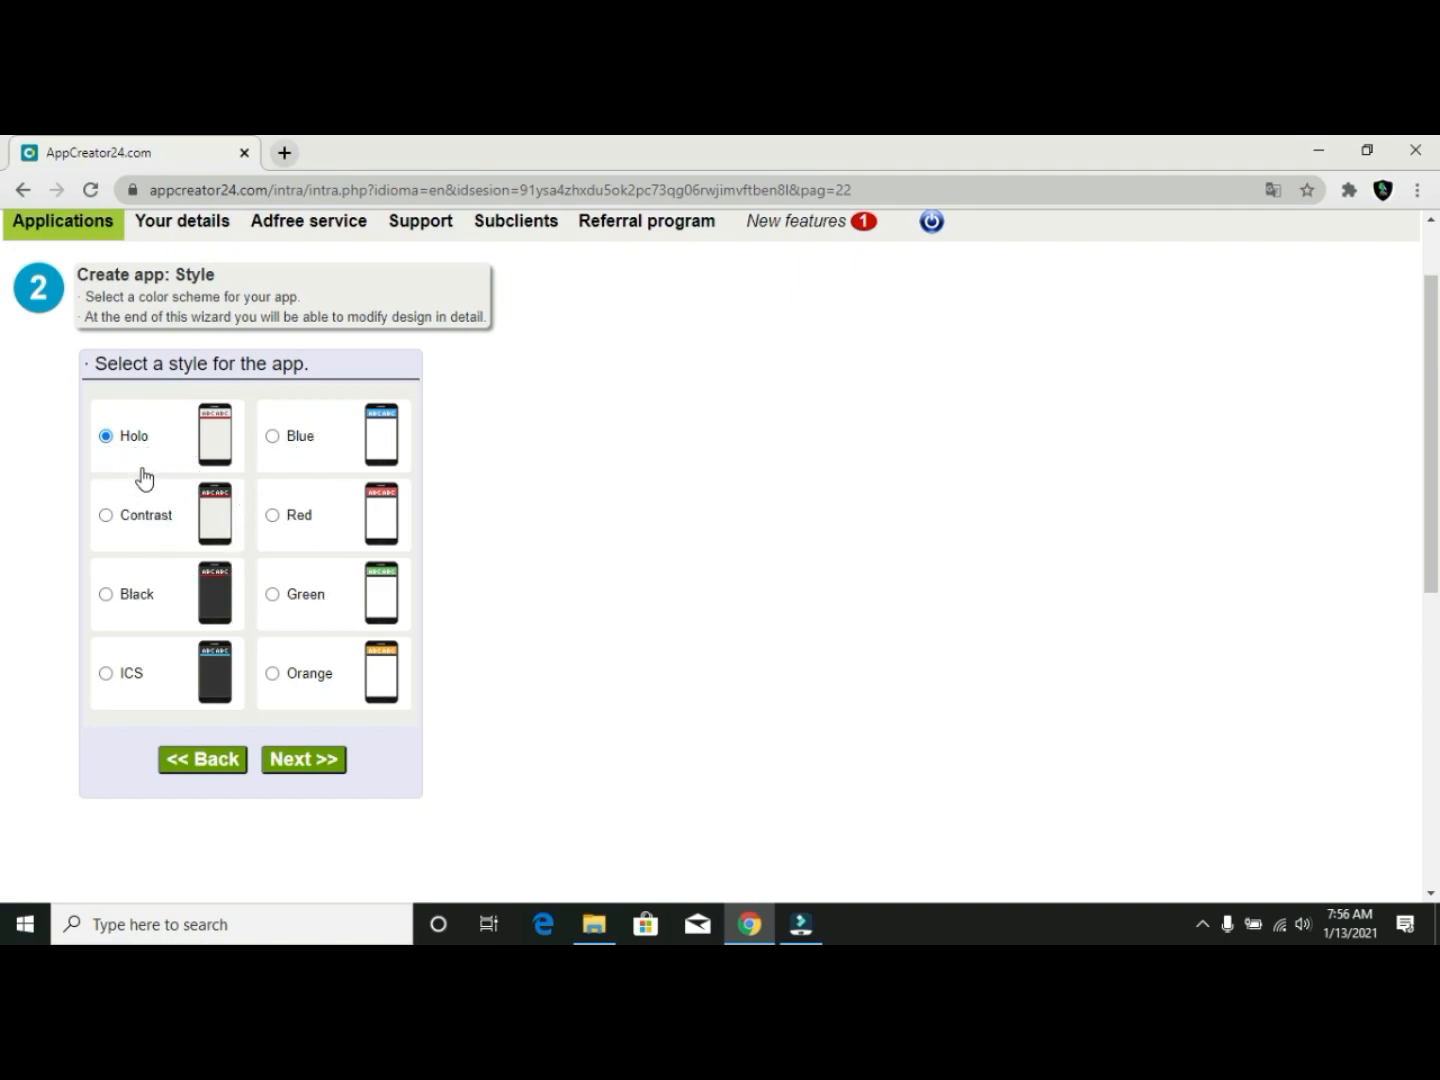
click(302, 755)
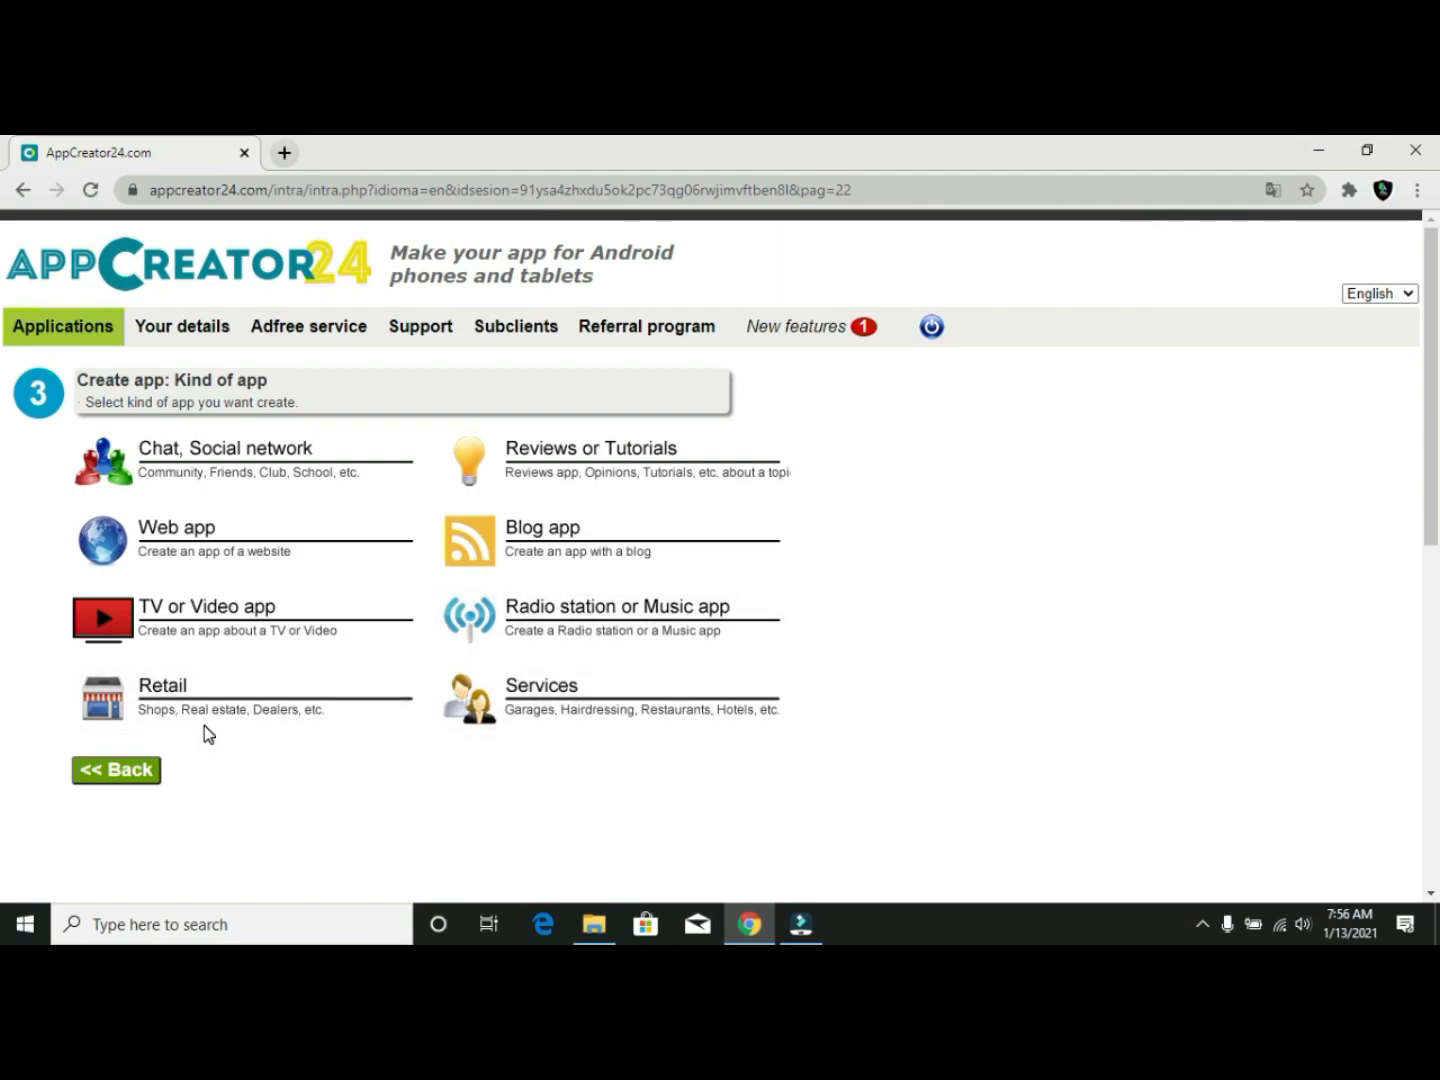
click(224, 486)
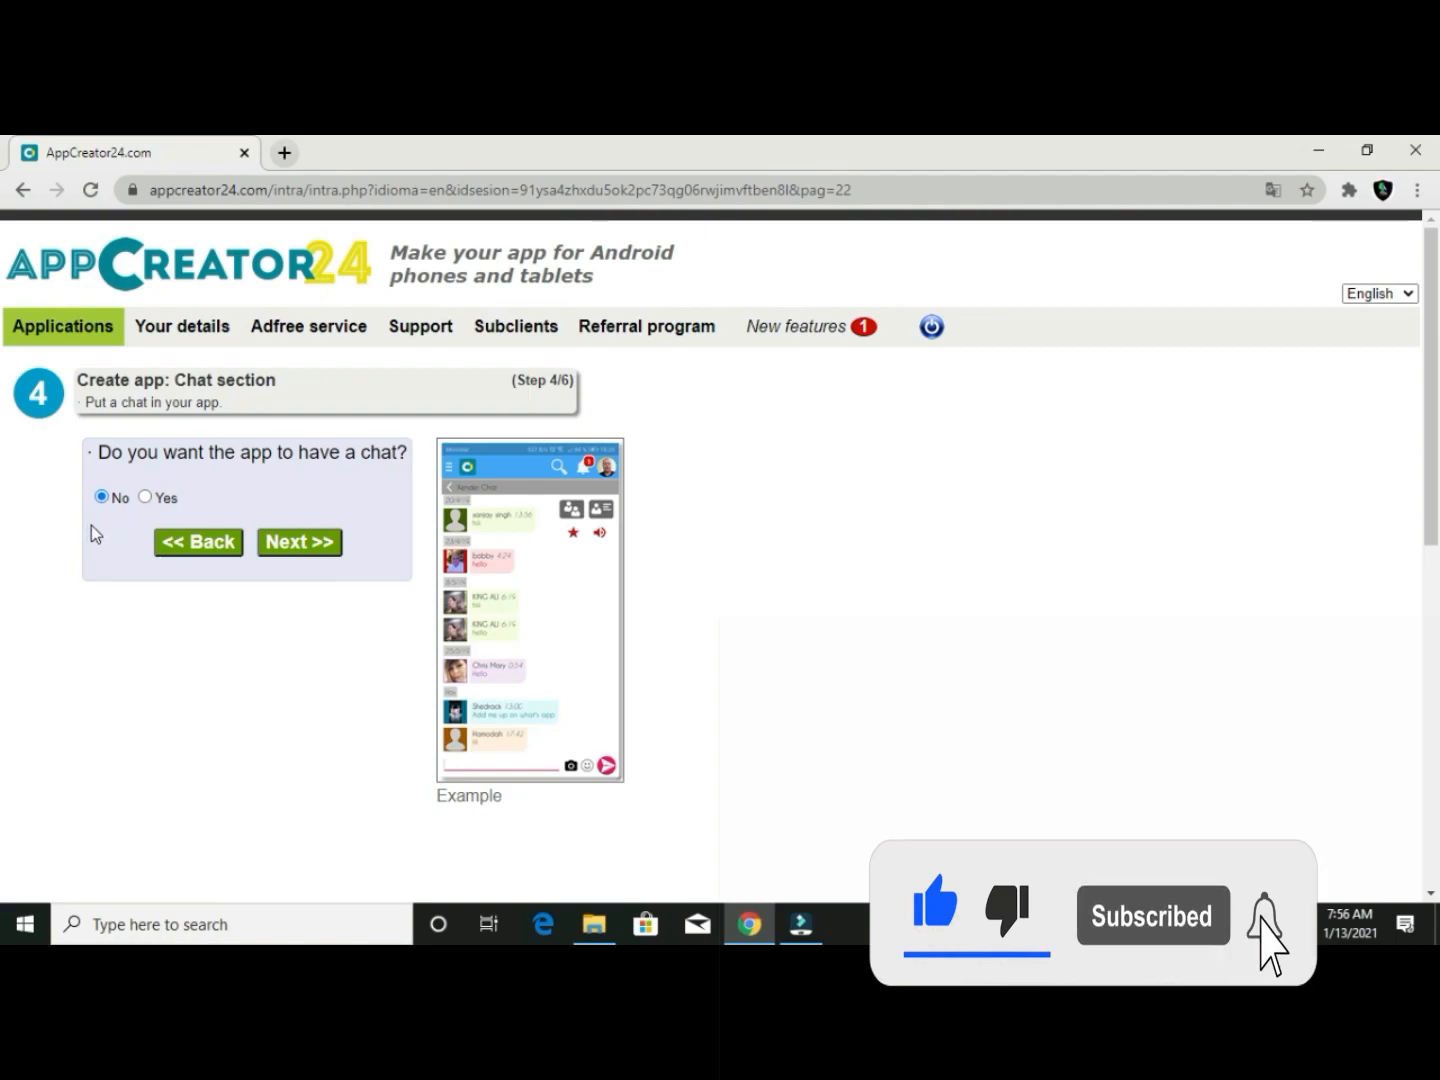
Include a chat section titled Chat in the app and continue to the users finder section
click(145, 497)
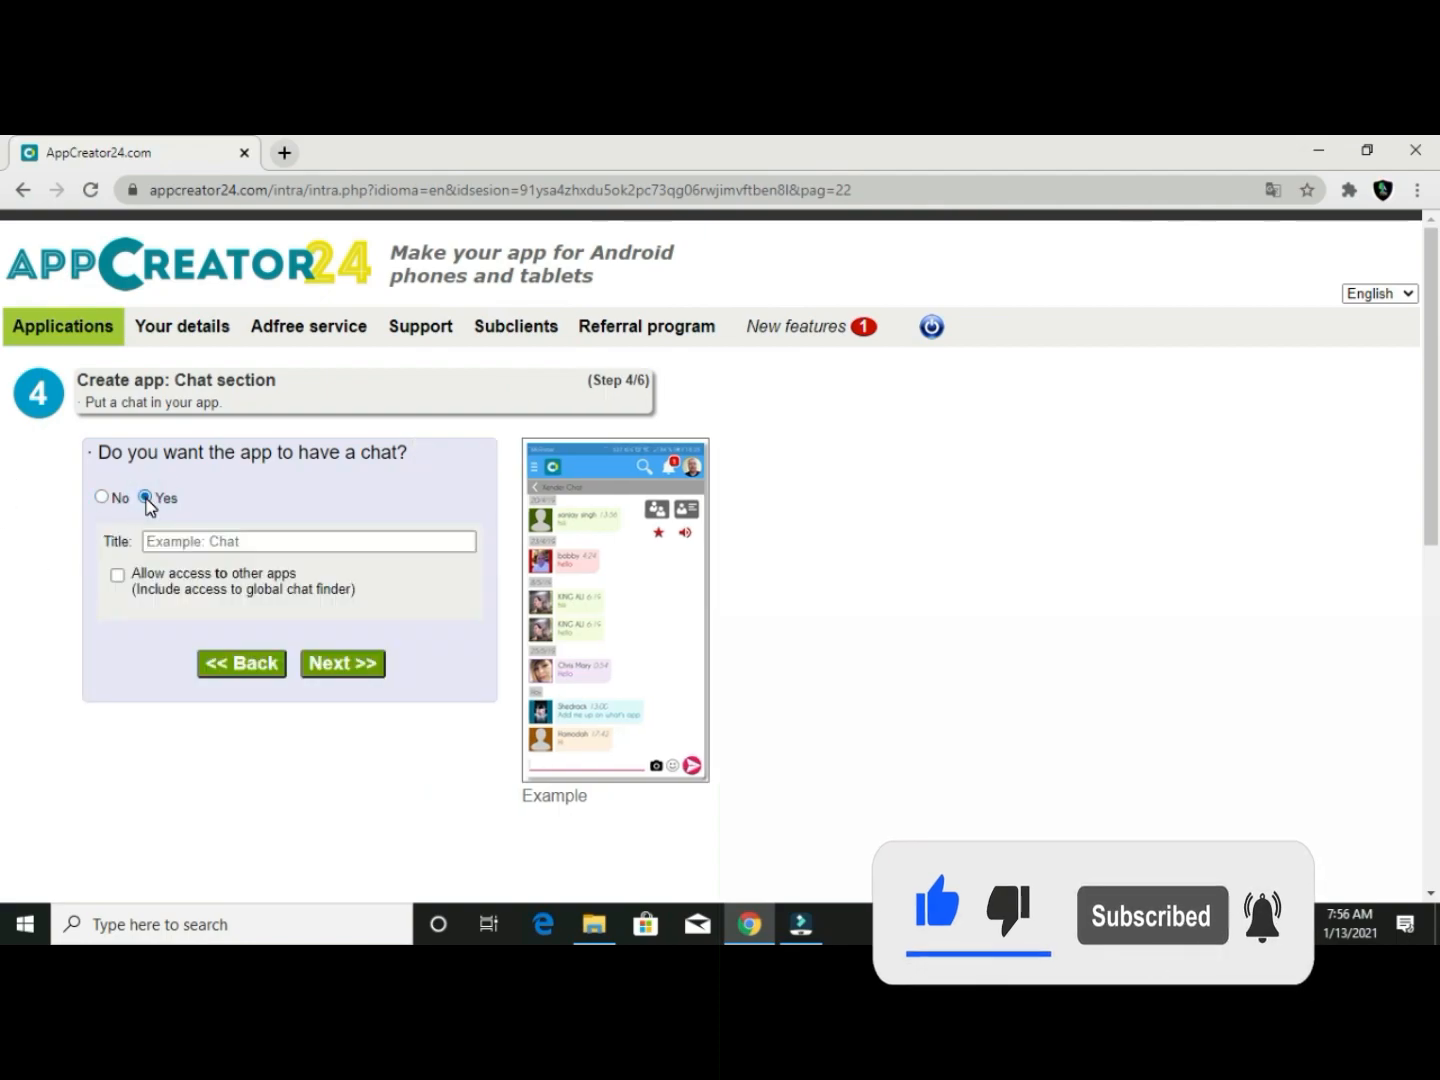
click(156, 541)
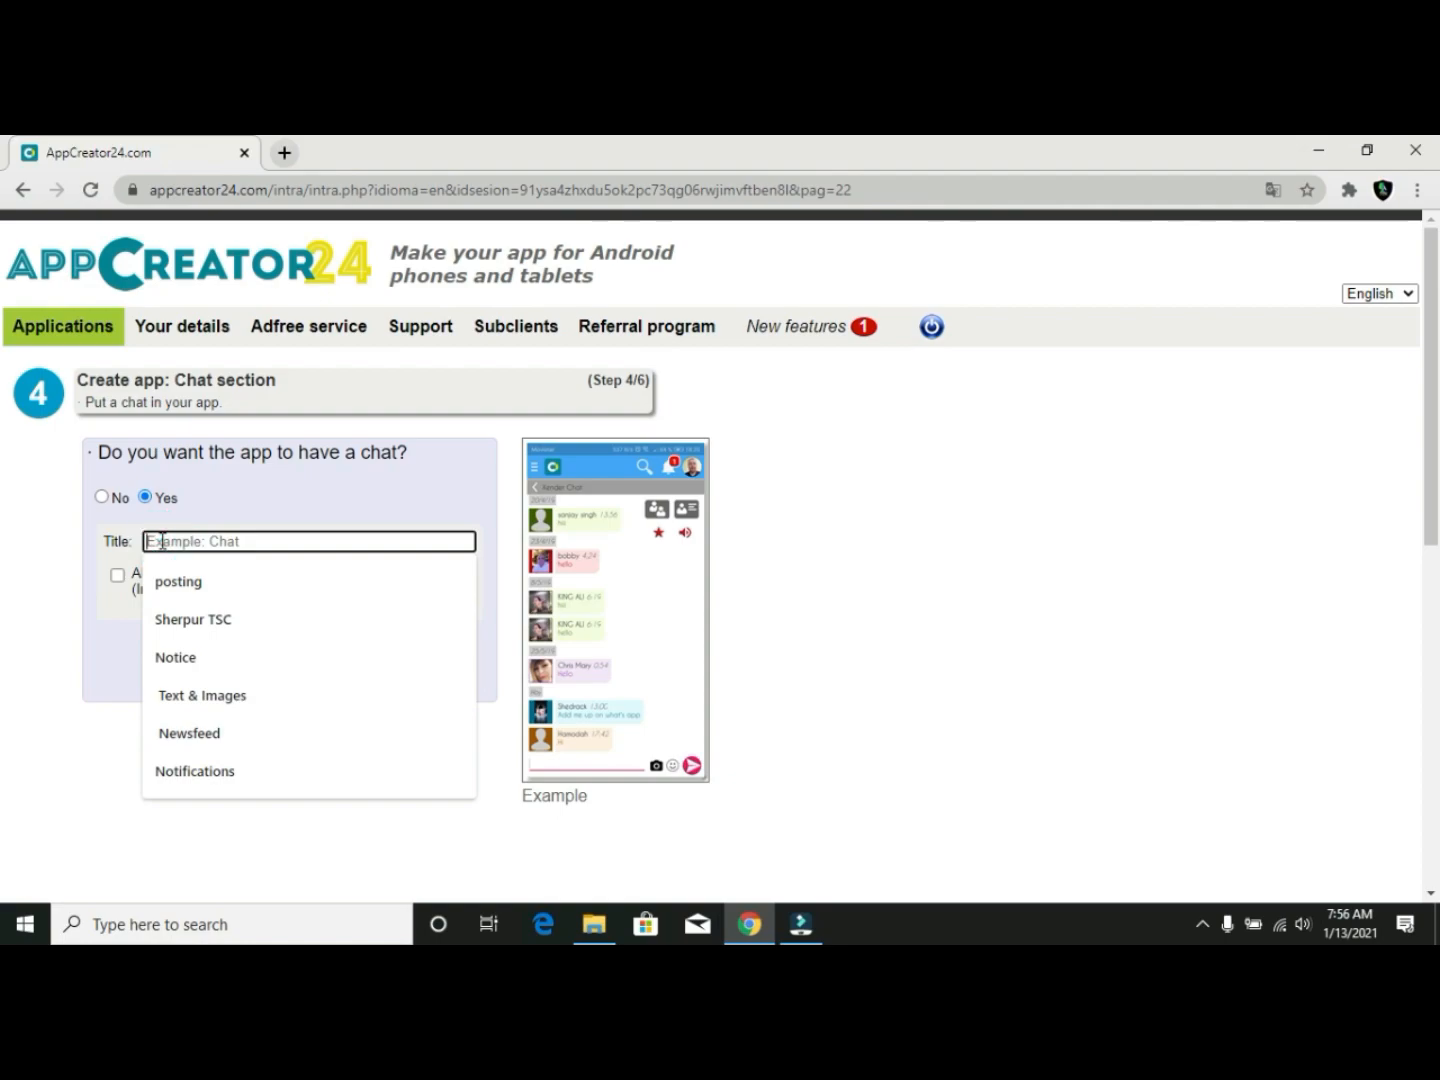
text(chat)
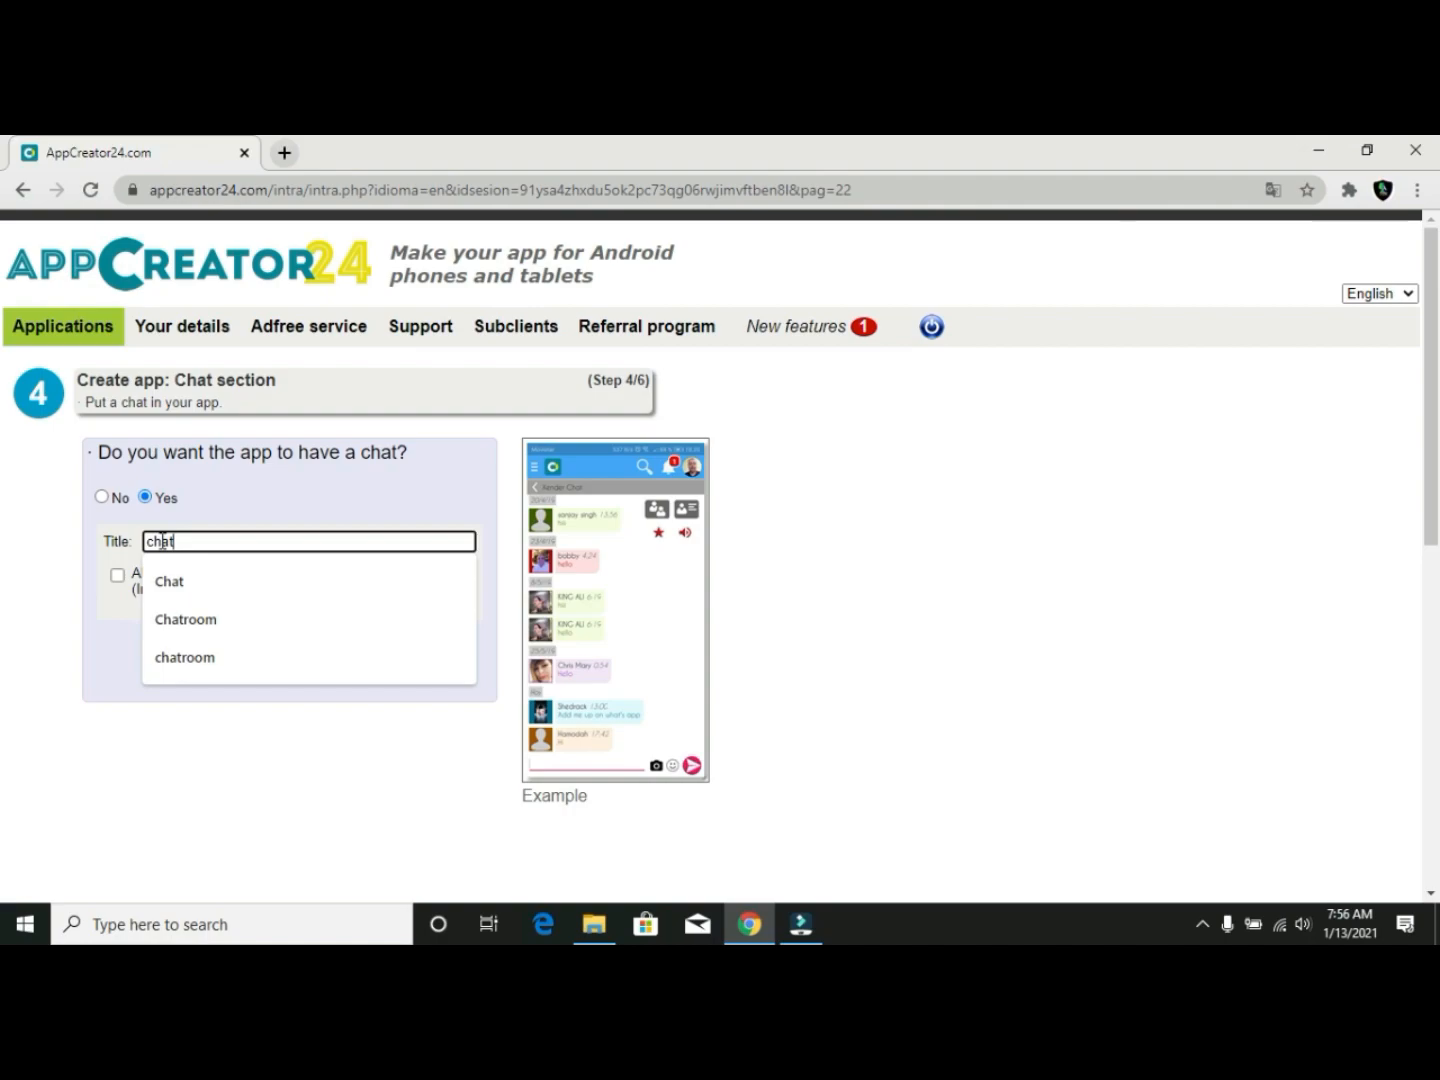
click(189, 580)
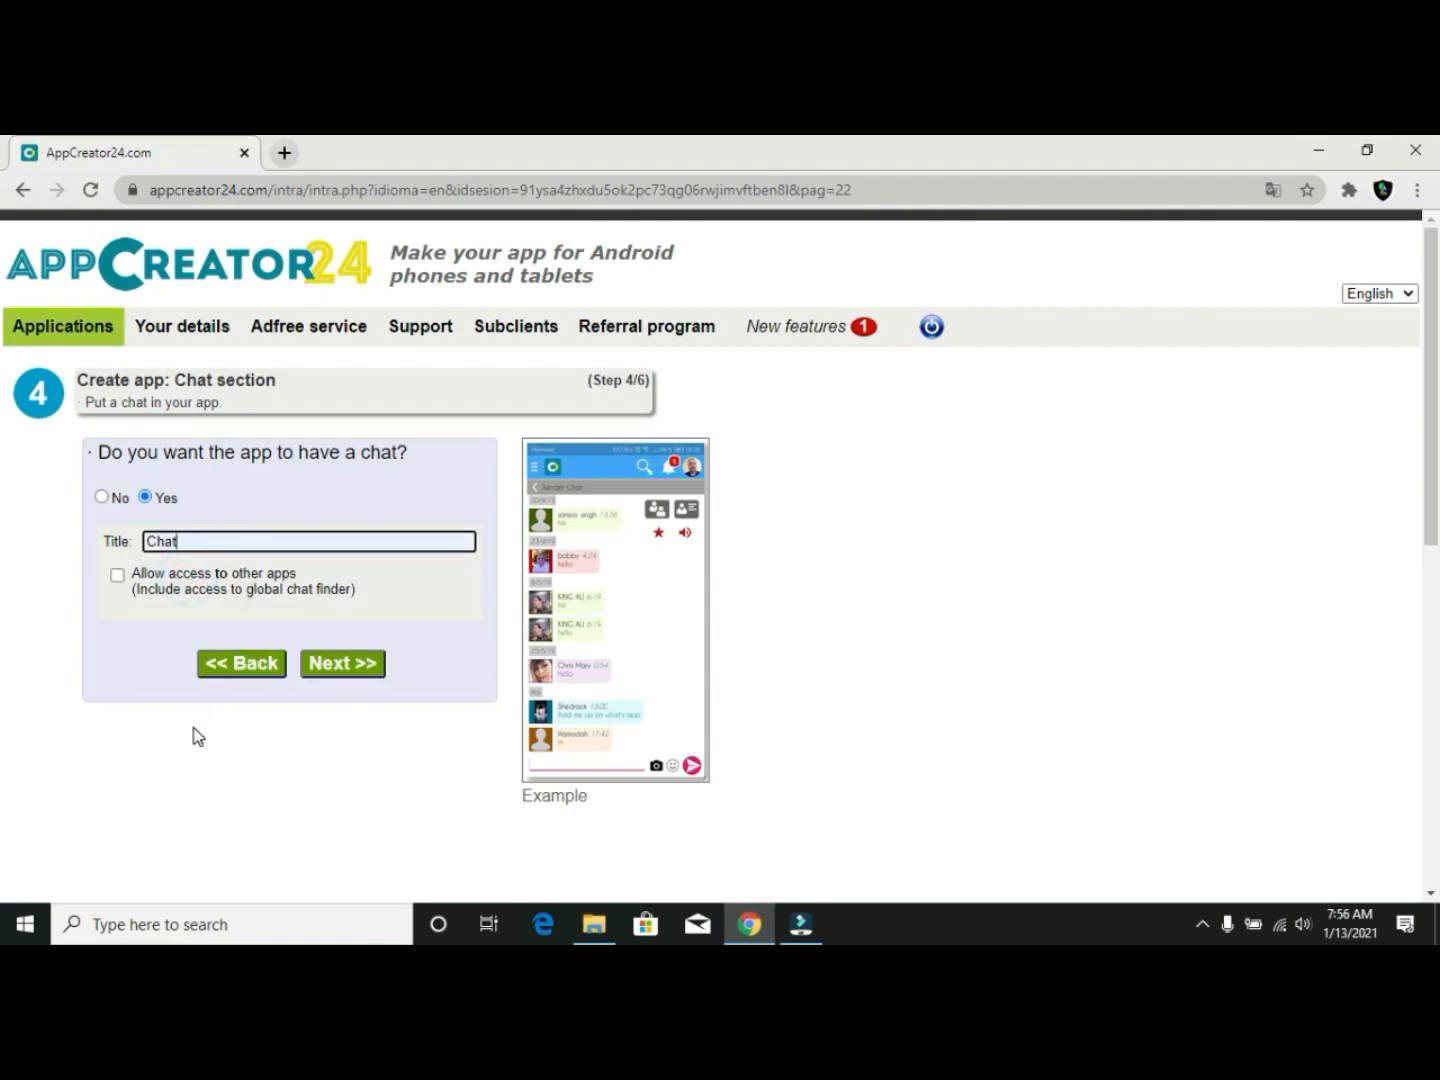
click(334, 668)
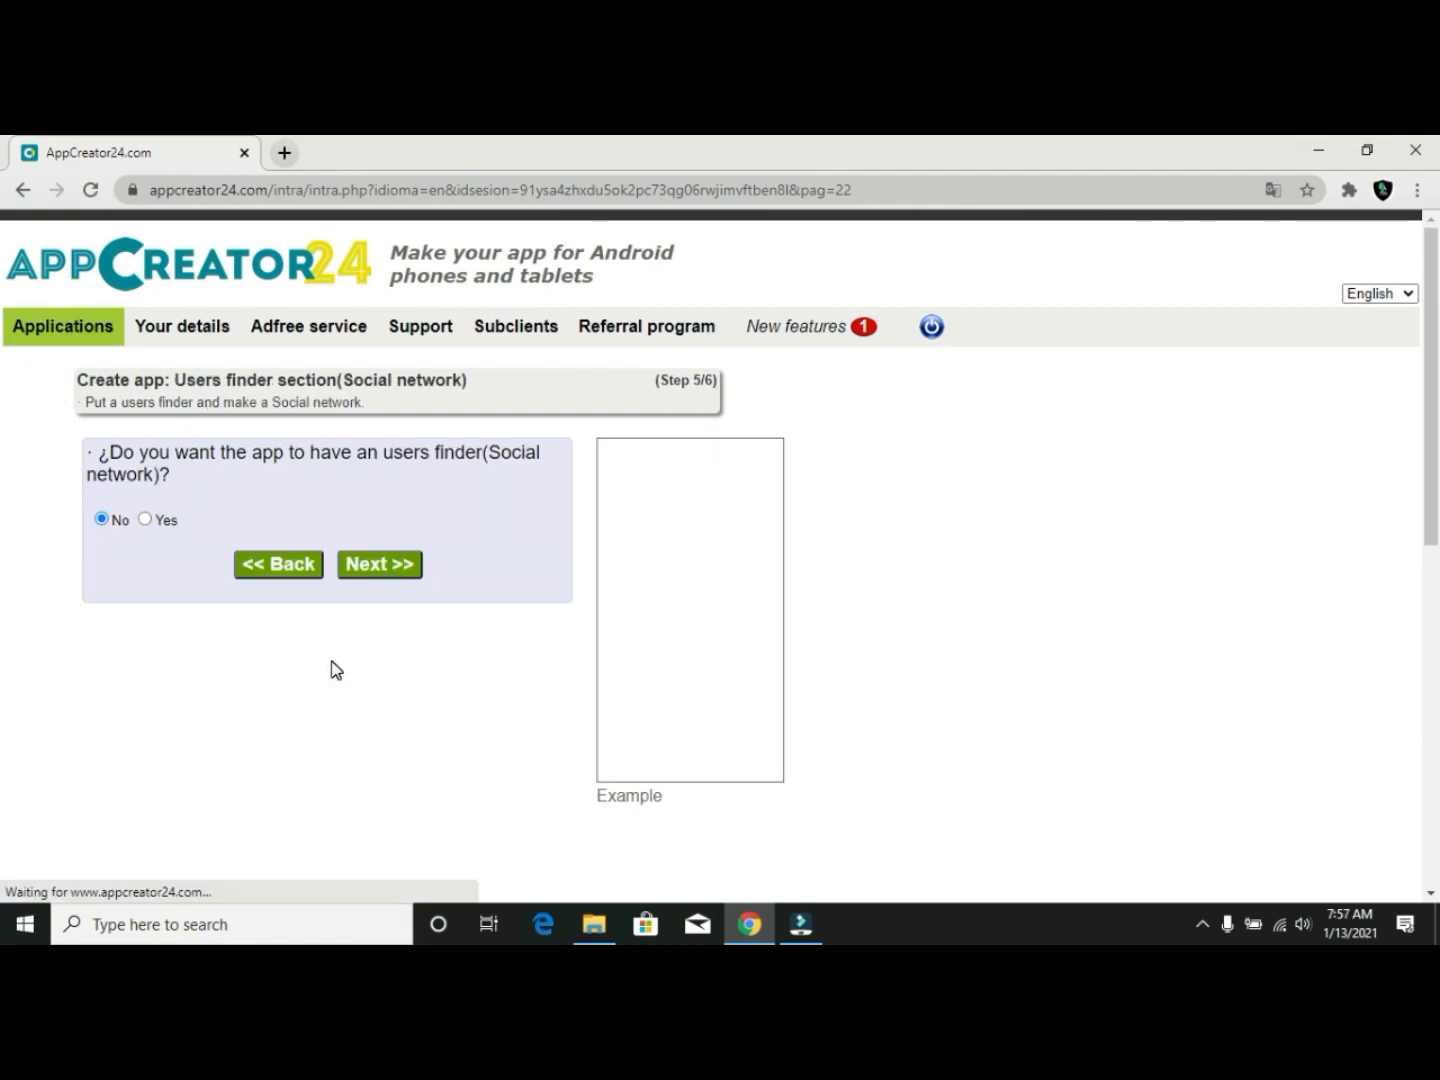
Include a users finder section titled "news feed" and continue to the social videos section
click(149, 522)
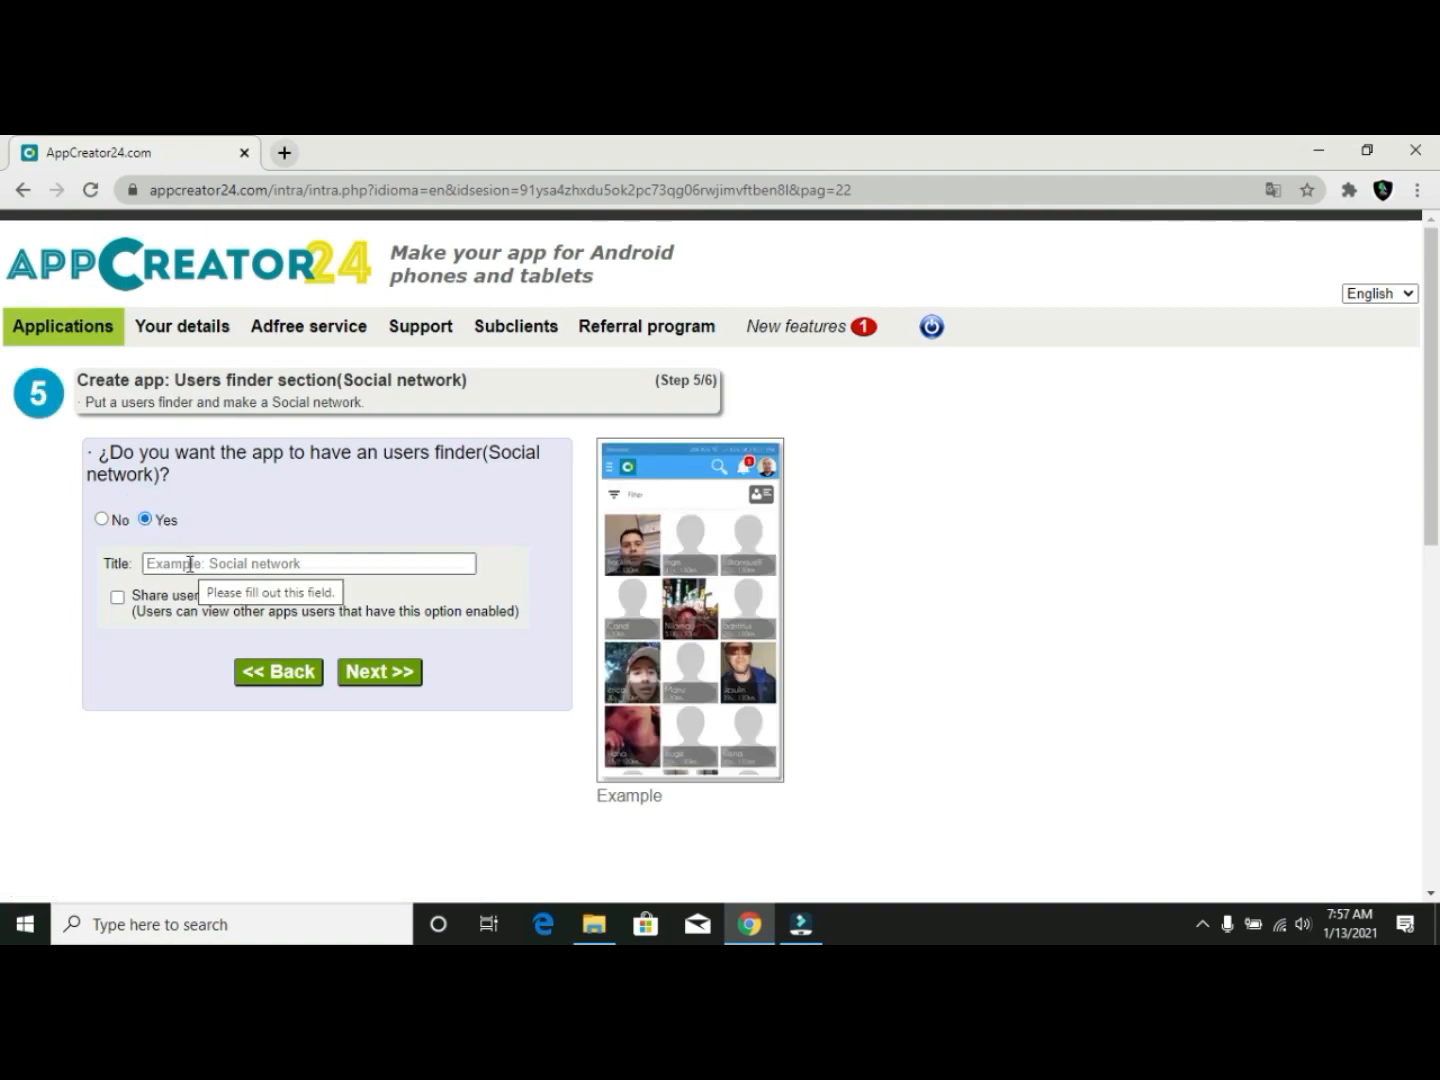
click(191, 564)
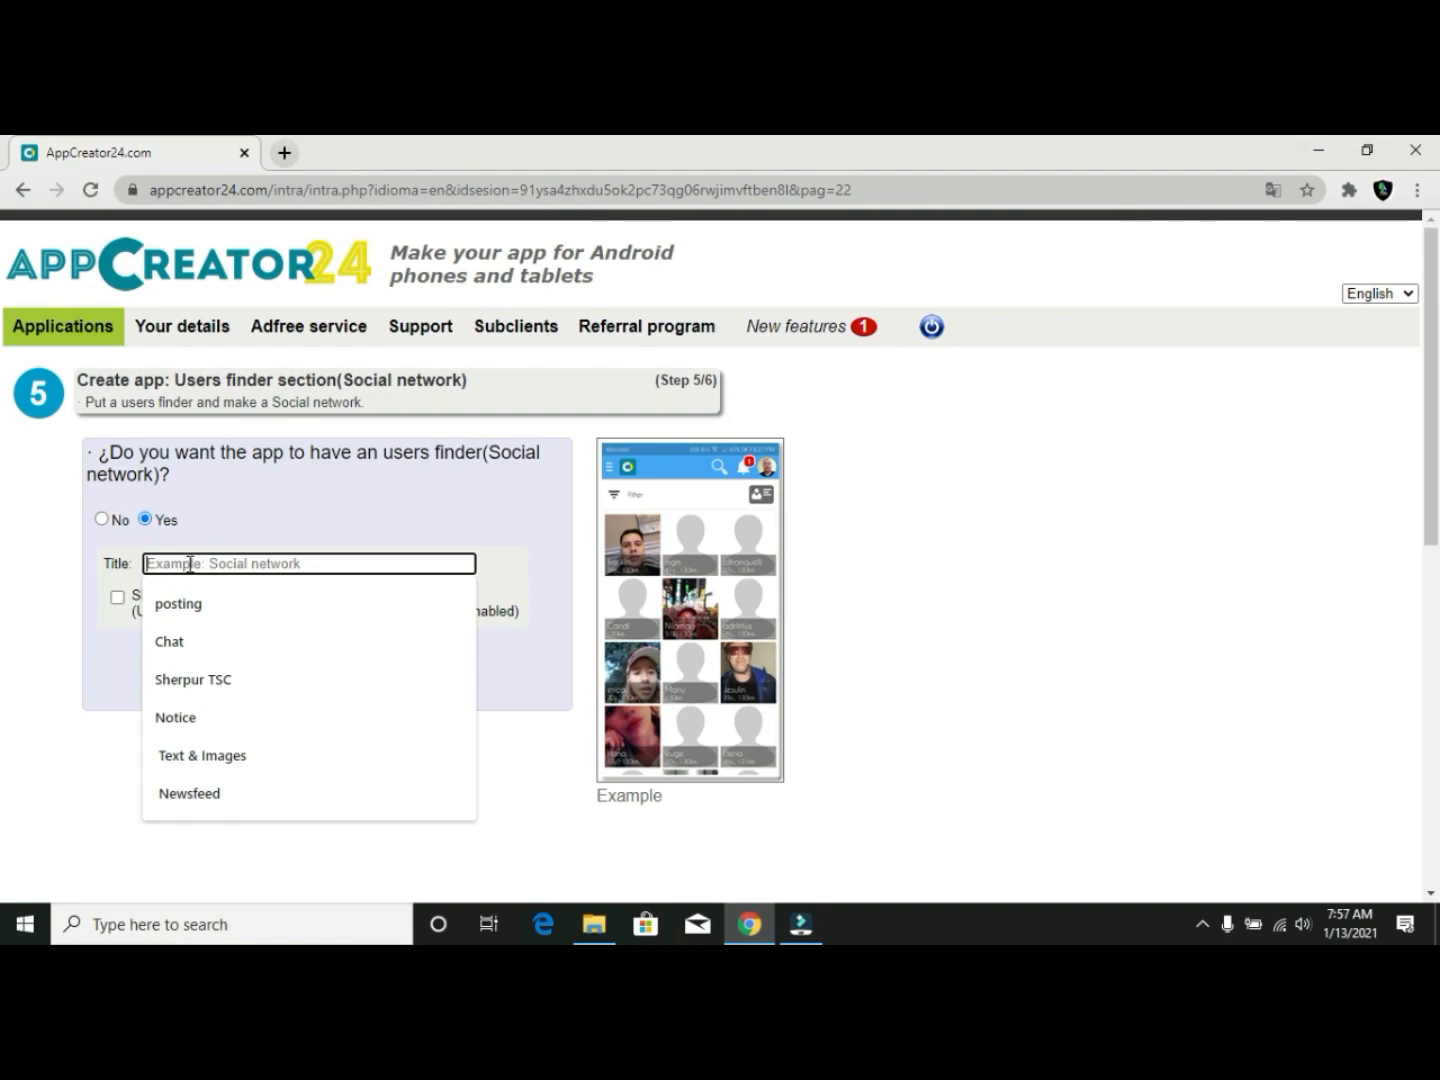
text(news)
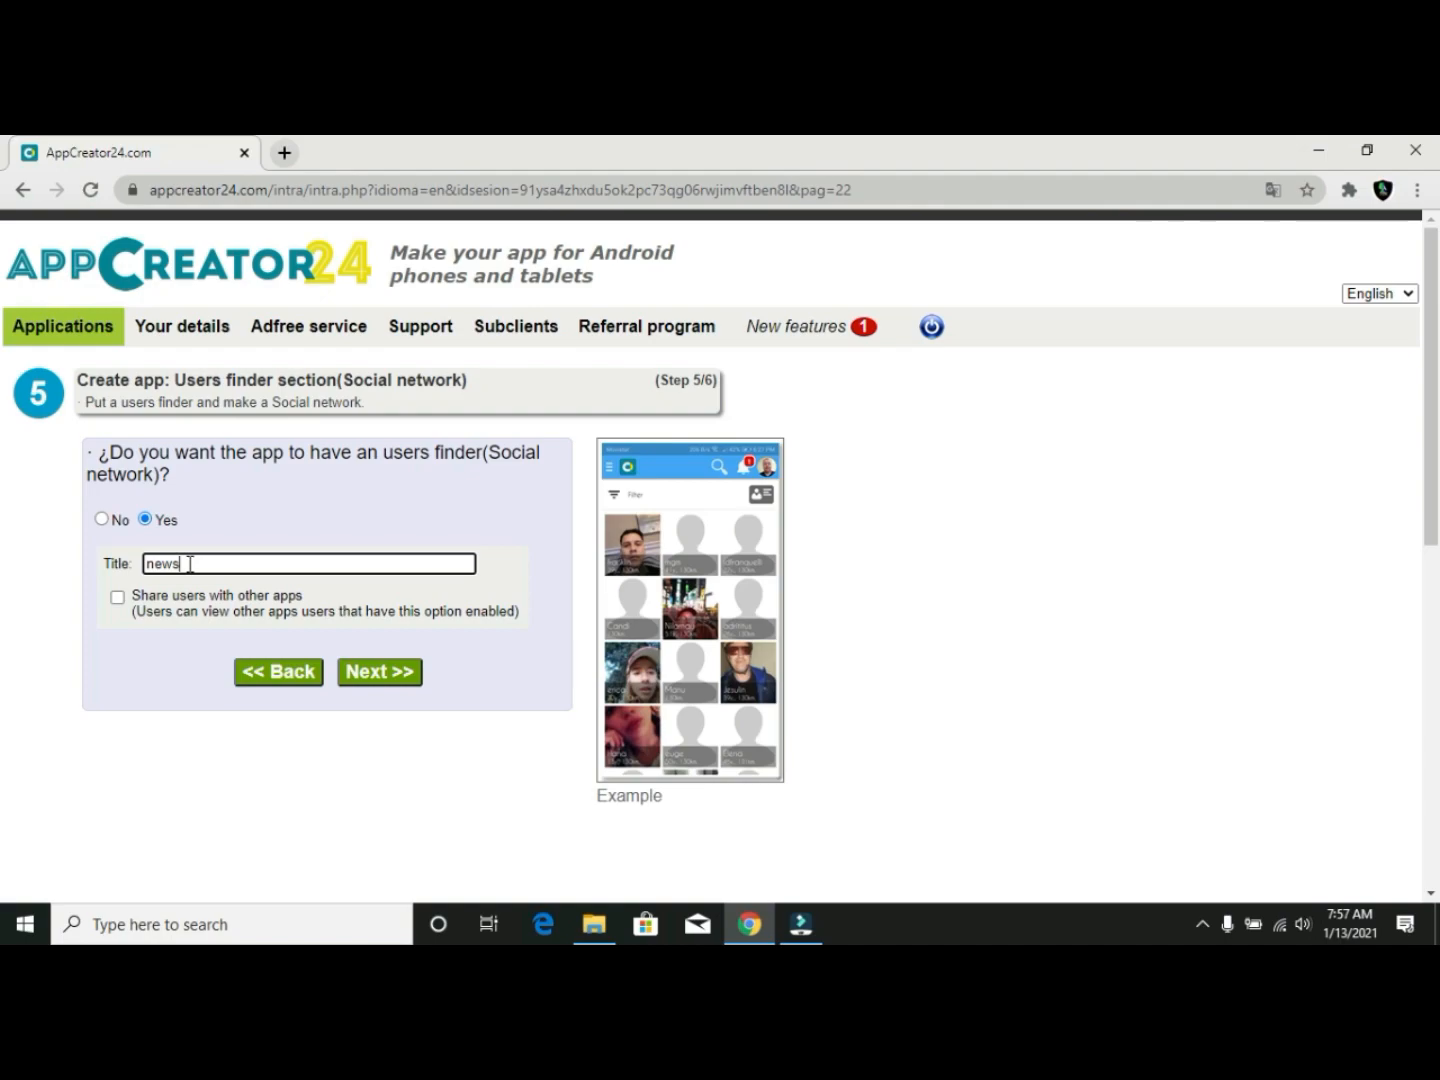
text( feed)
click(181, 563)
click(225, 560)
scroll(268, 614, down, 1)
click(382, 576)
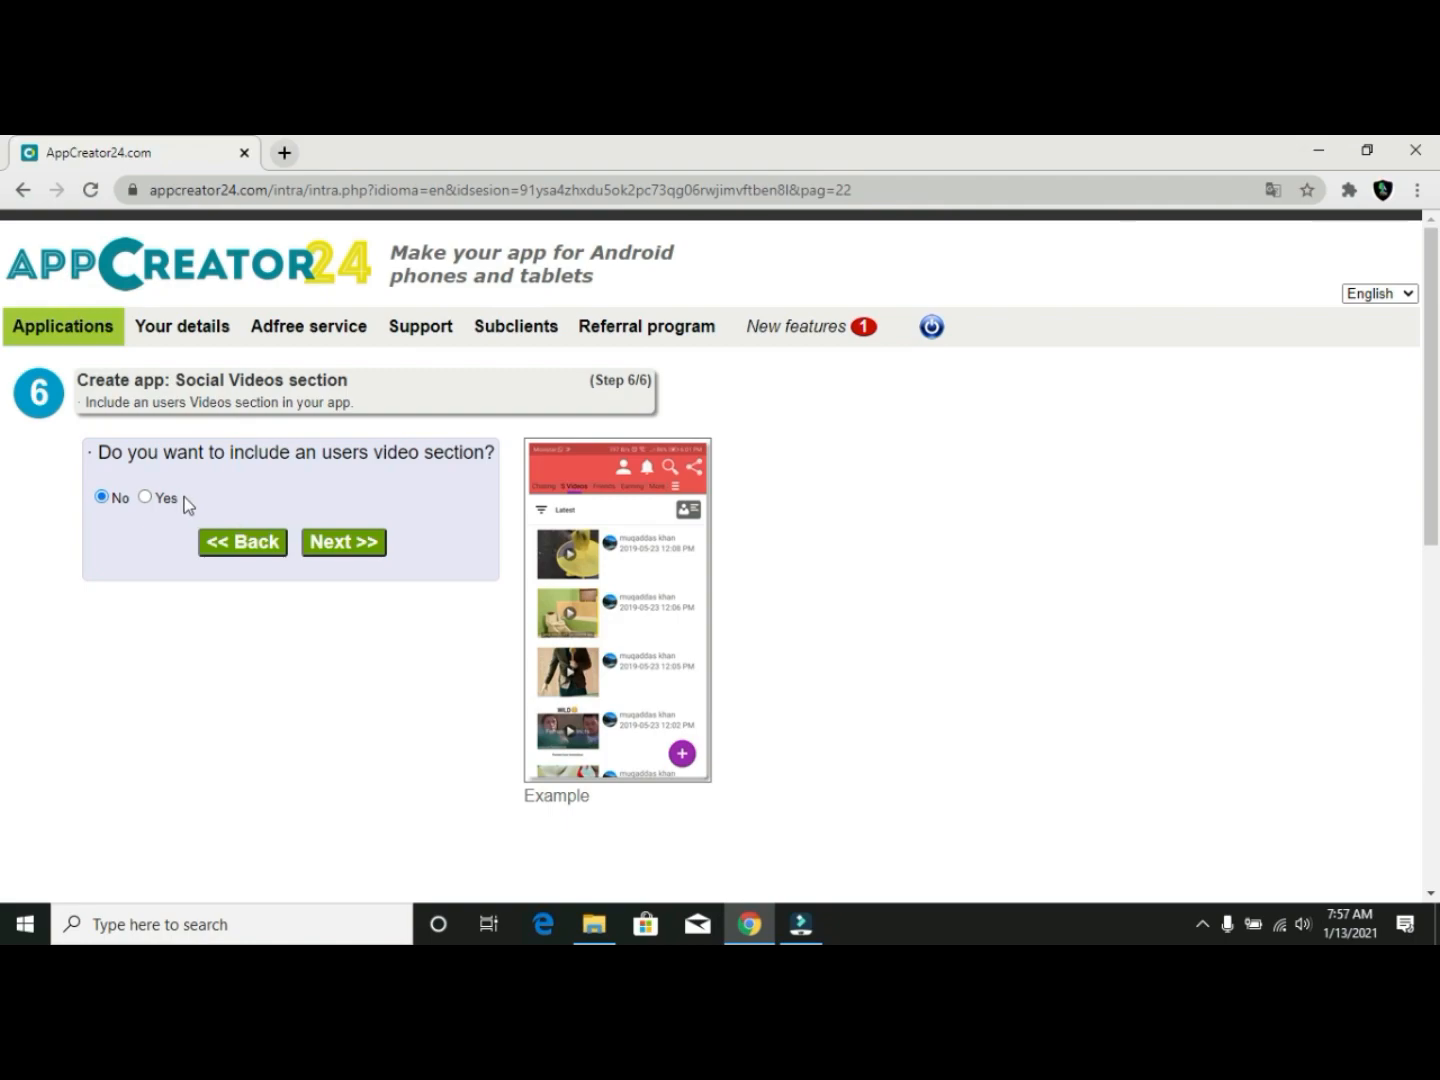
Include a users video section titled Video and complete the app creation wizard
click(145, 498)
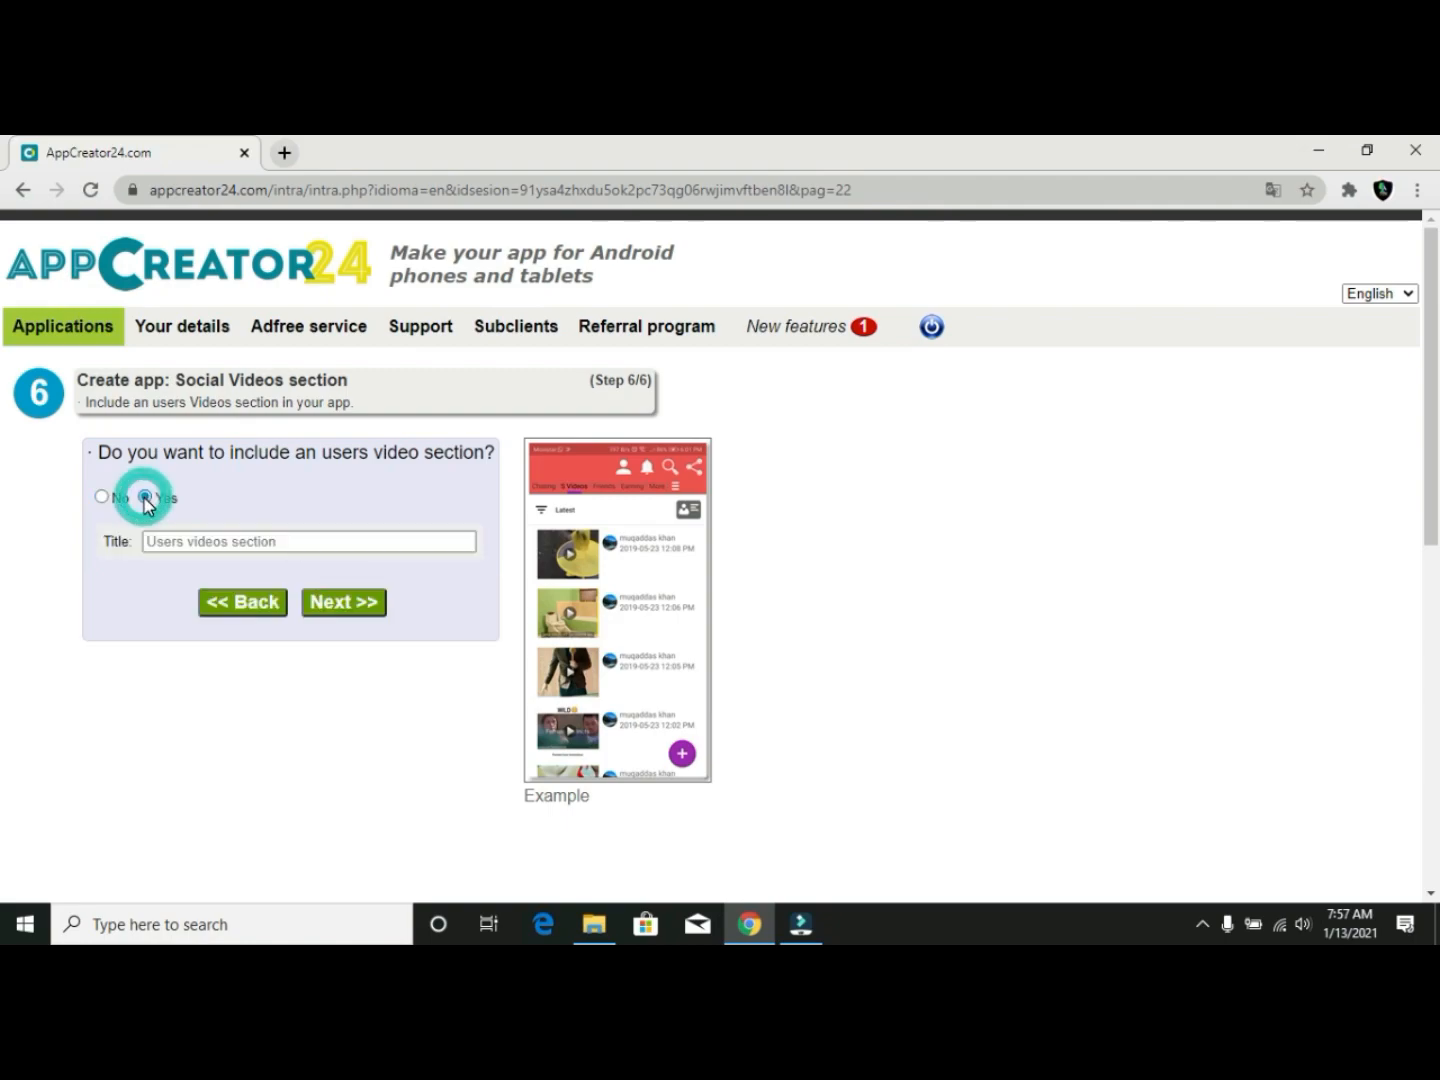
click(205, 541)
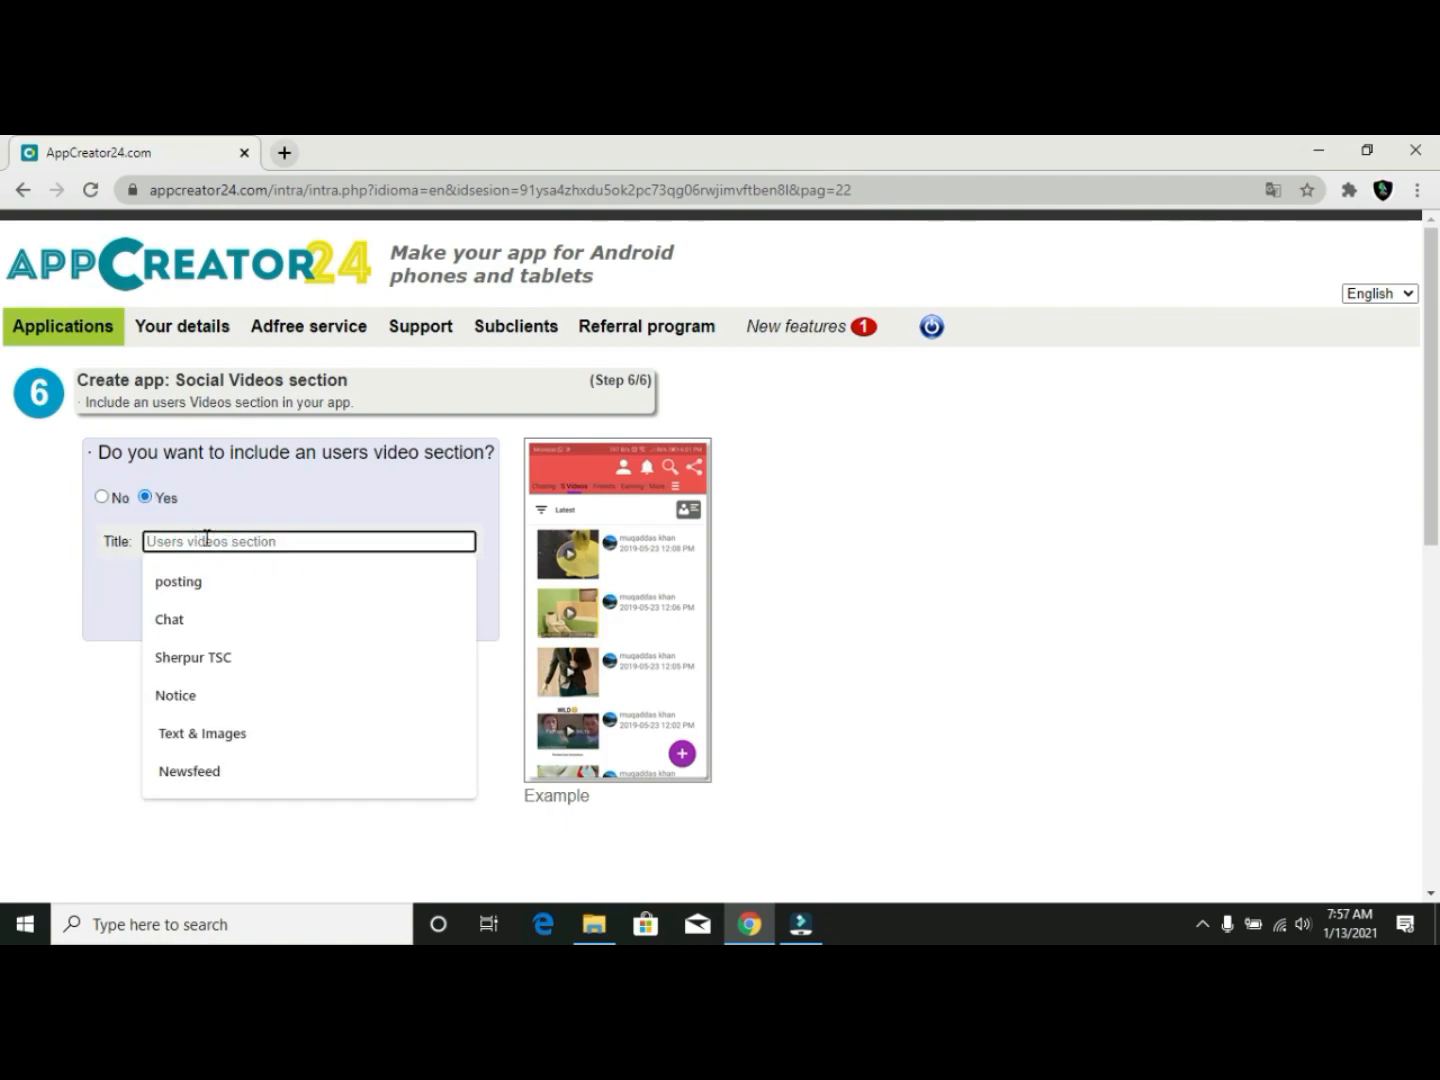
text(vidceo)
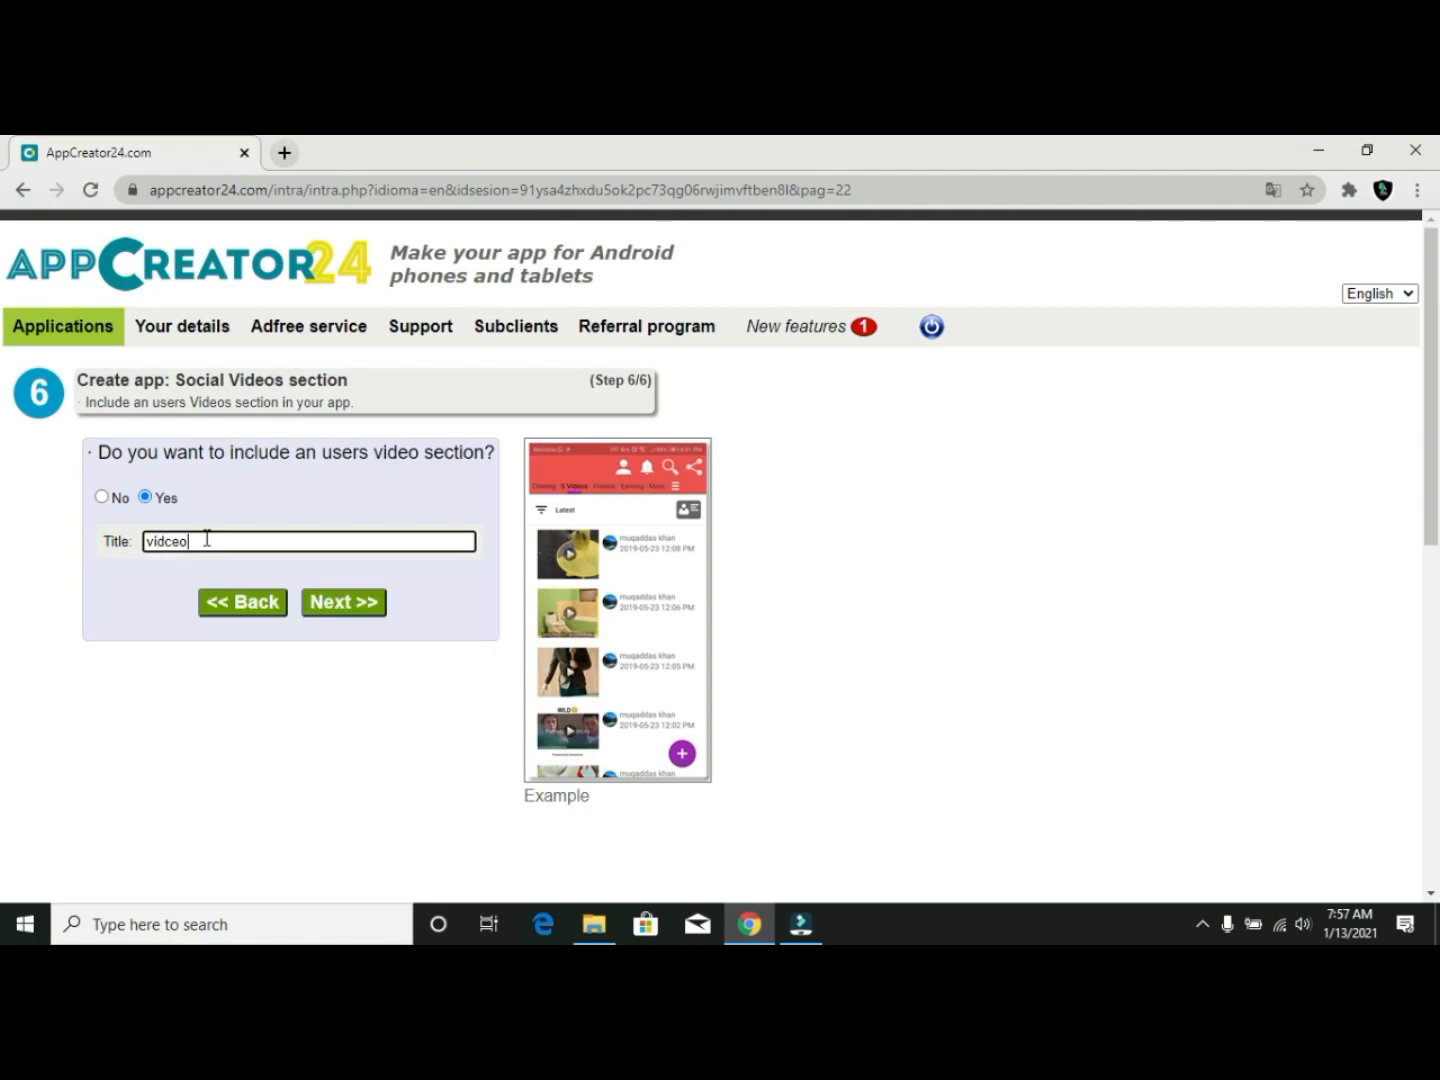
key(BackSpace)
key(BackSpace)
key(BackSpace)
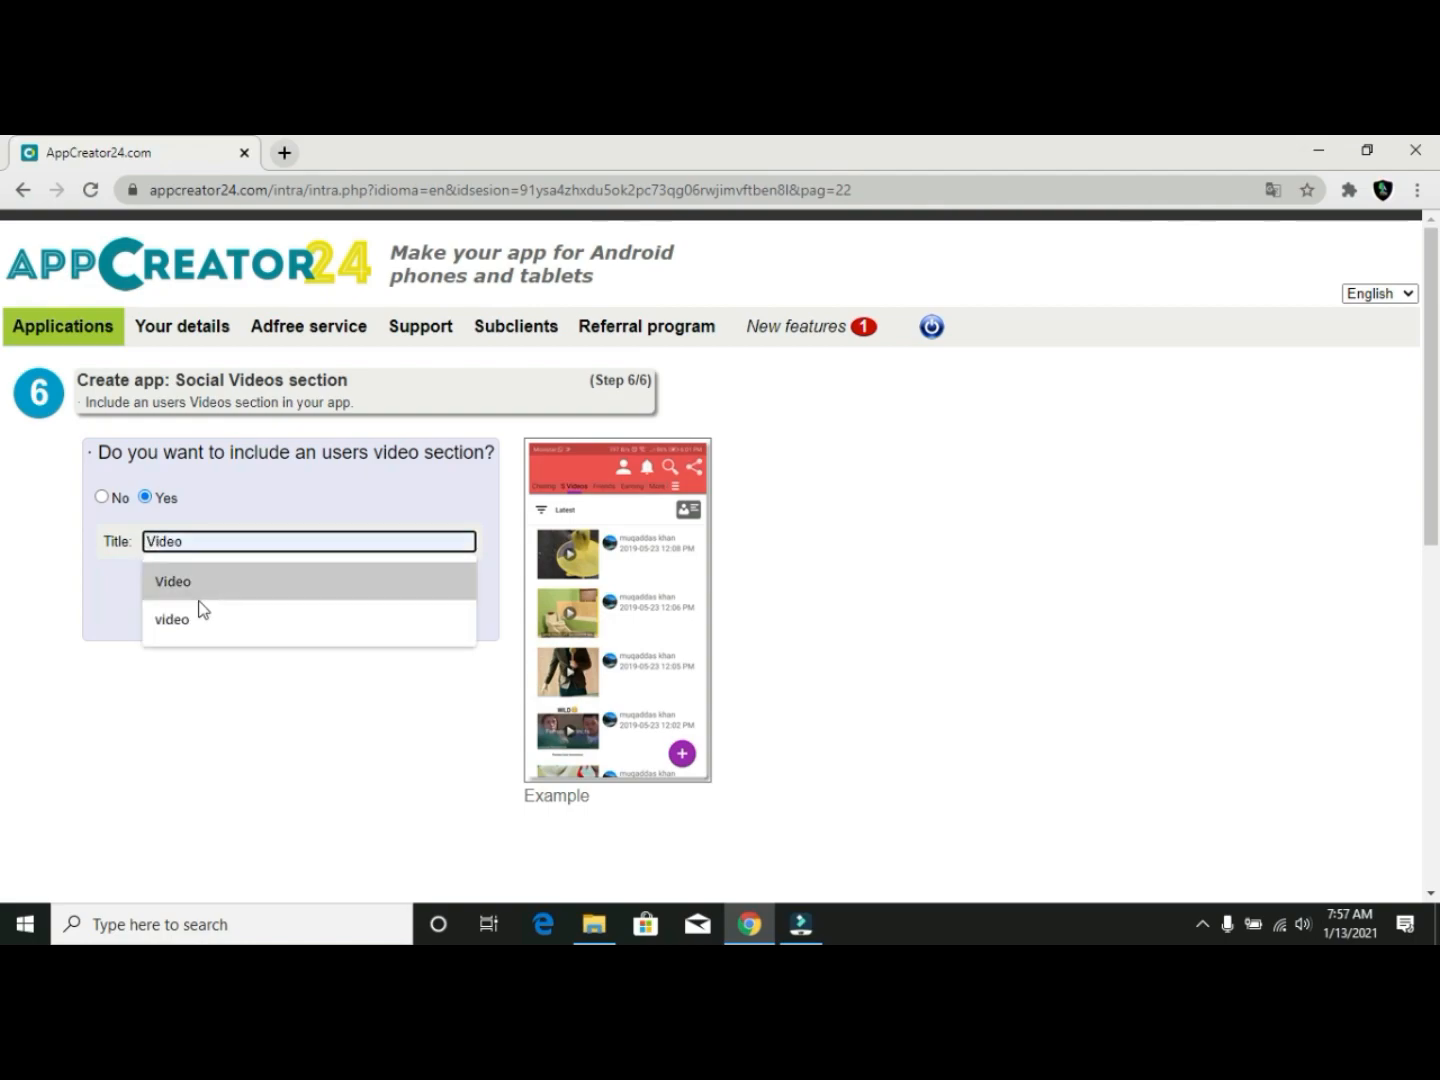
click(200, 586)
click(341, 606)
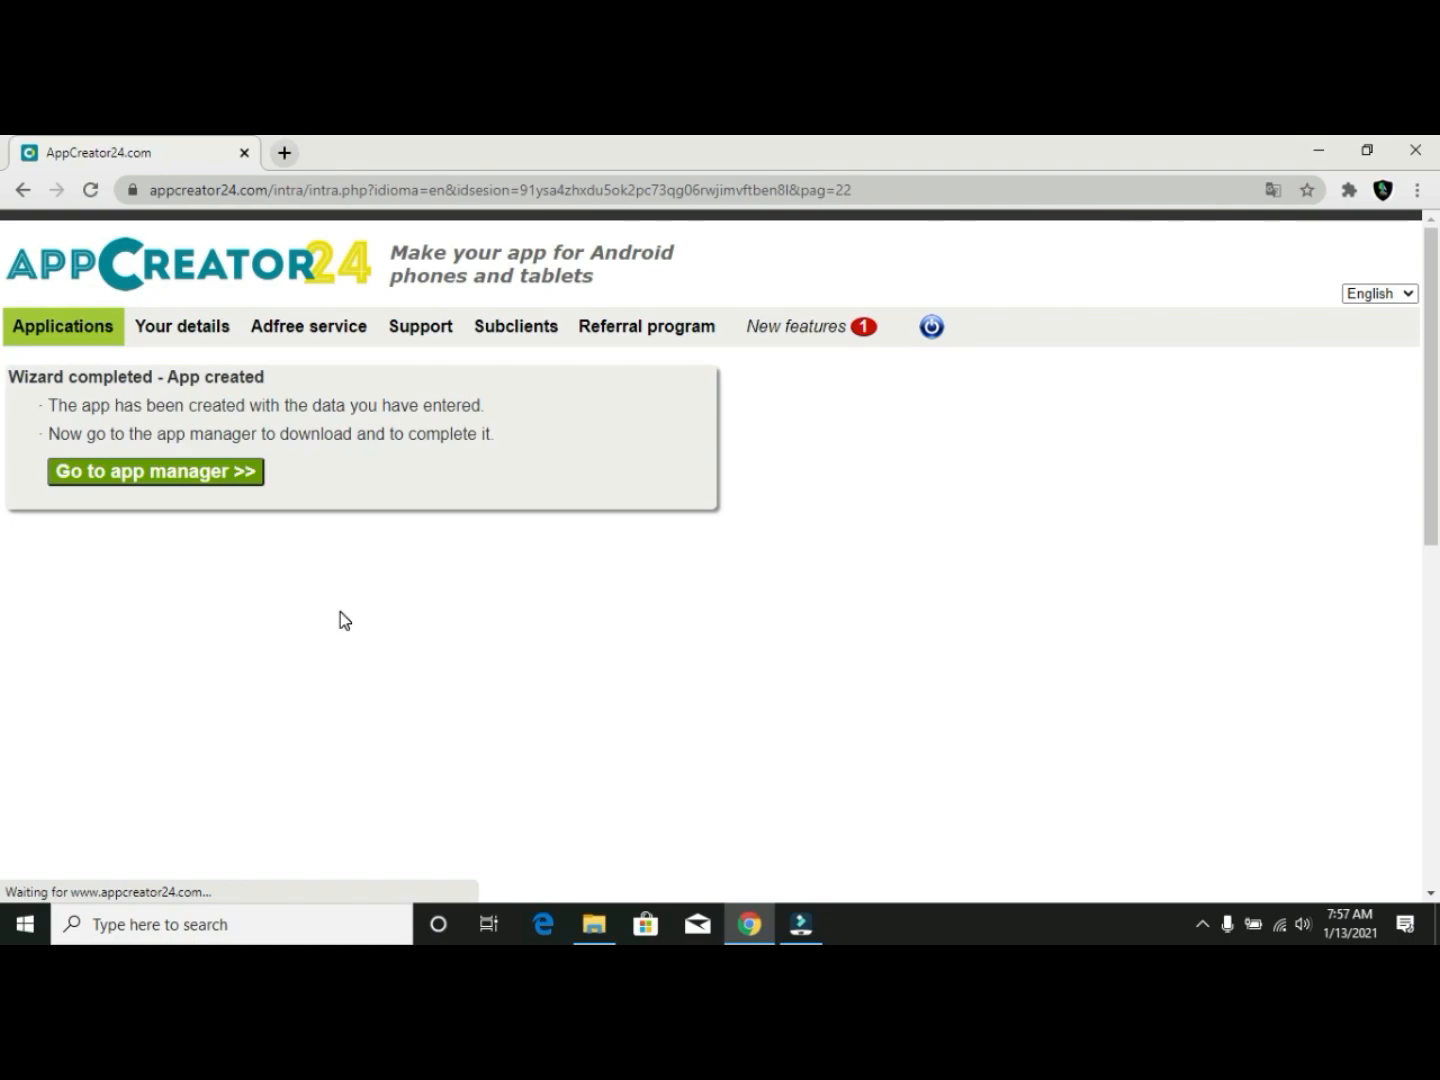
Go to the app manager's list of sections and start creating a section of the Latest actions type
click(166, 481)
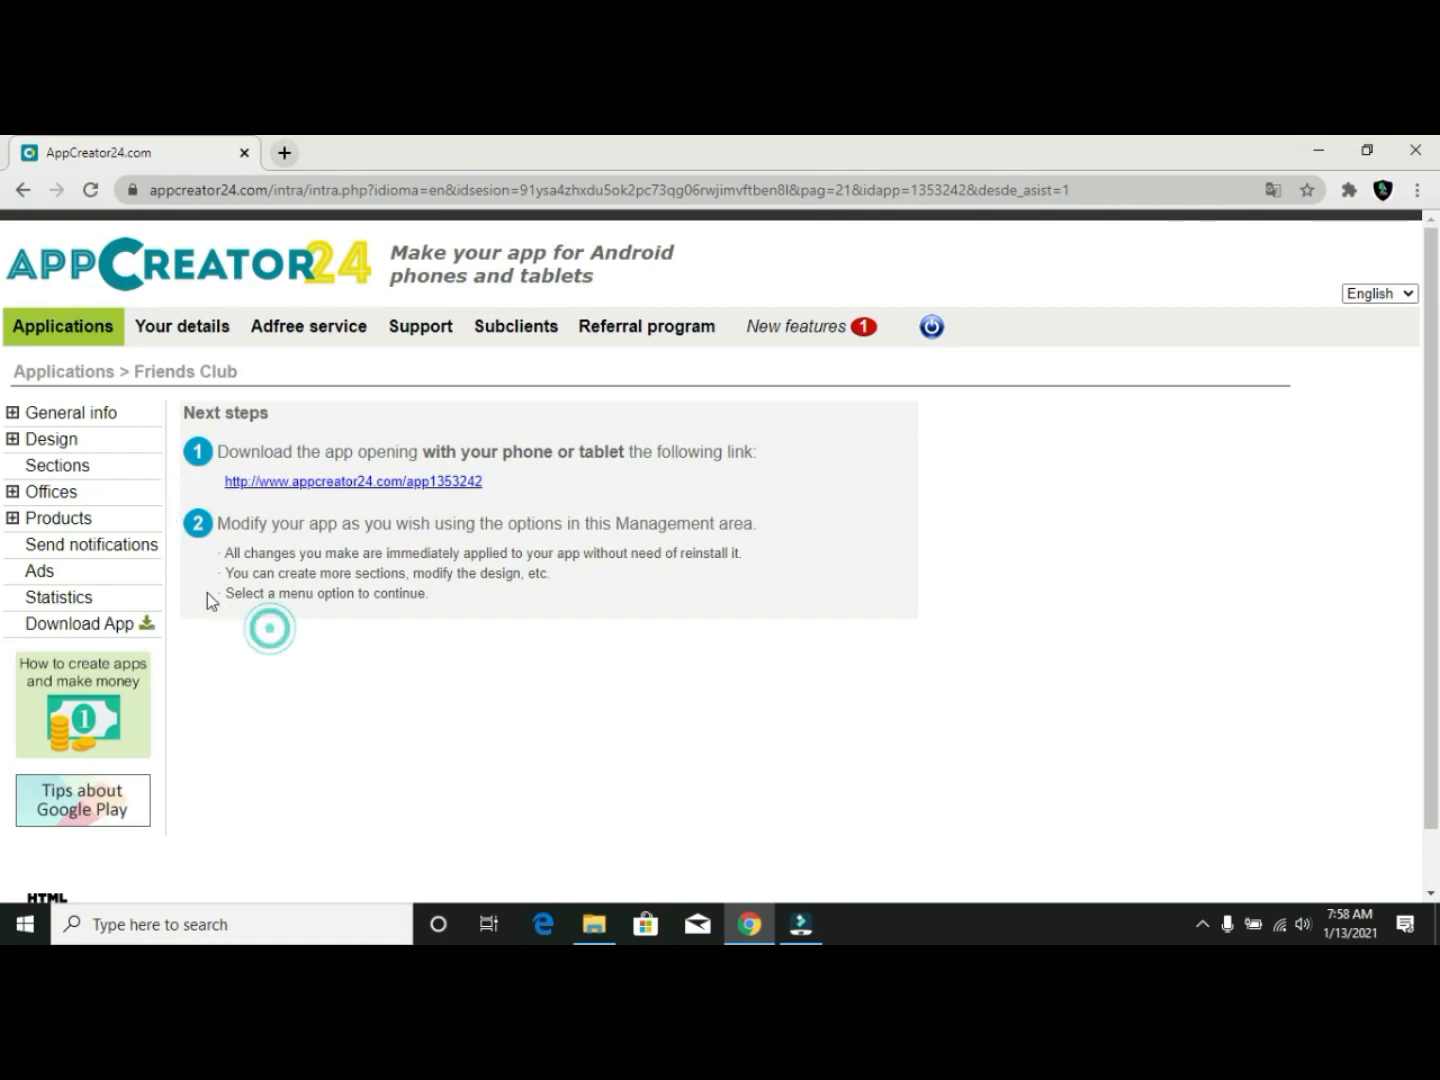
click(44, 473)
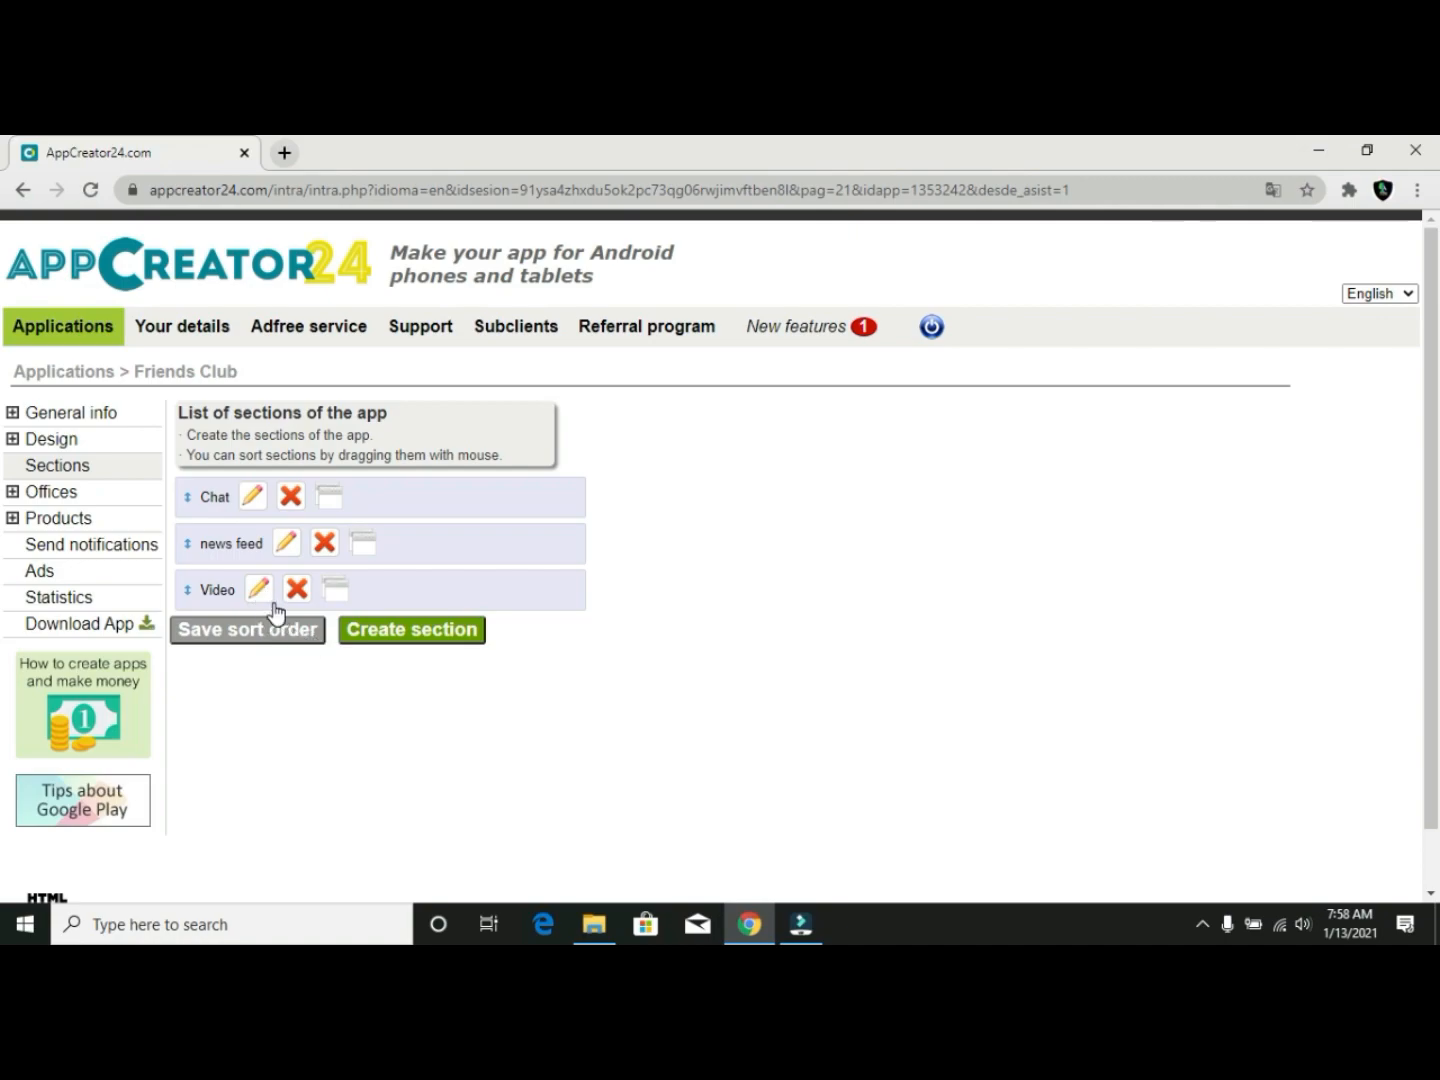
click(401, 630)
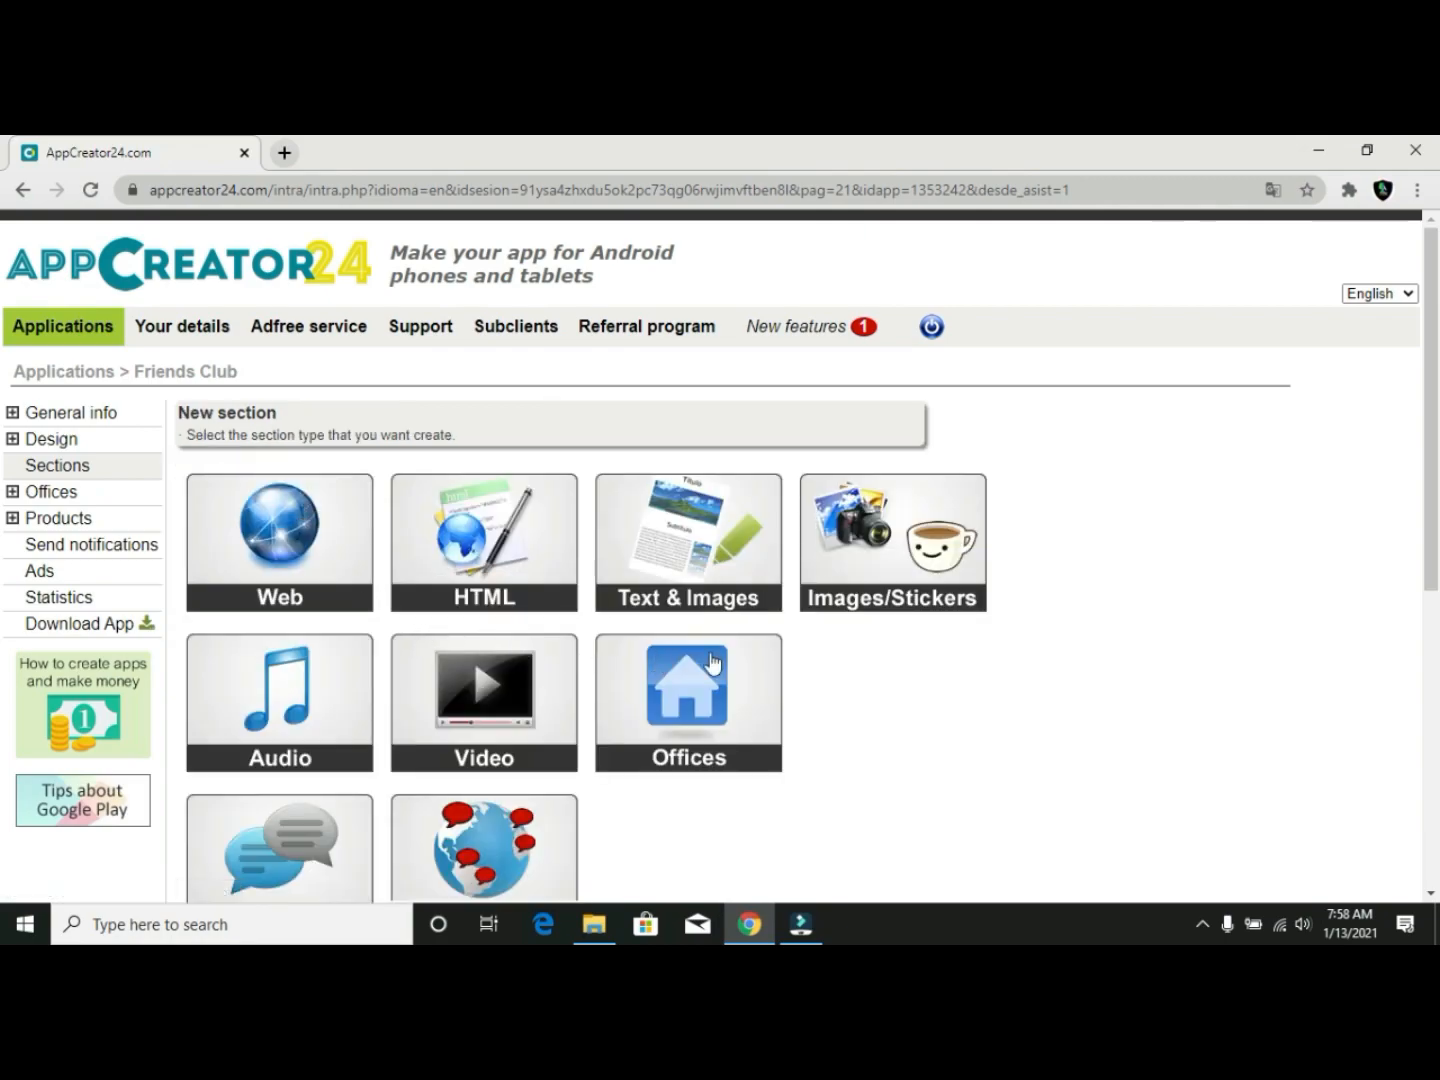
click(1054, 620)
scroll(1061, 607, down, 2)
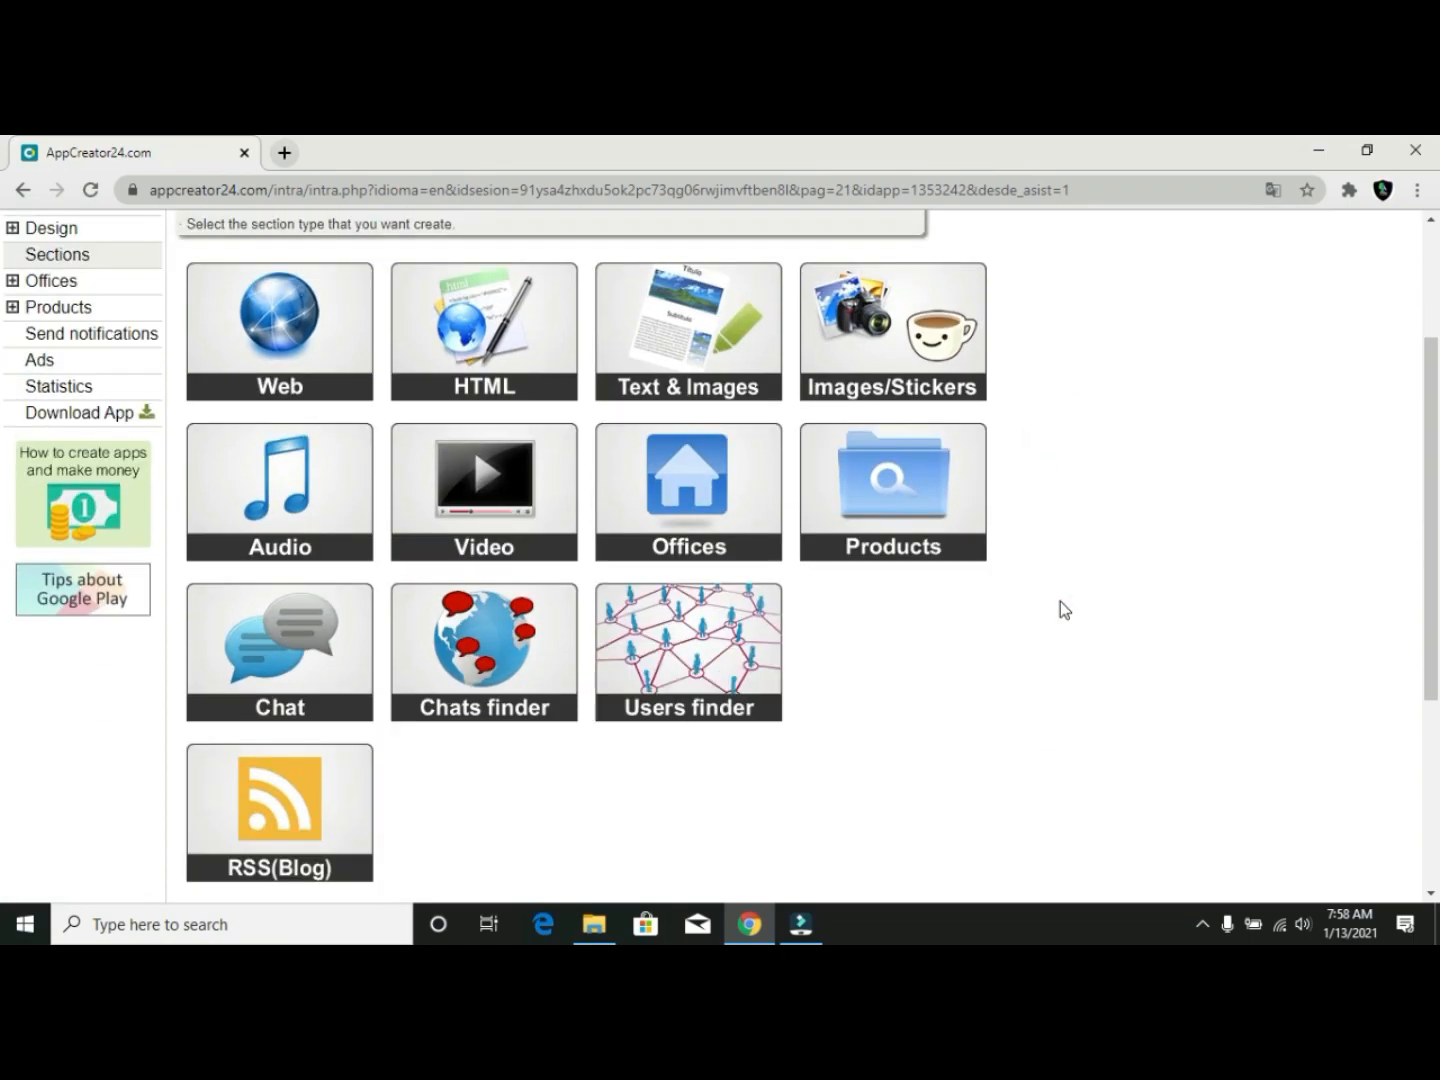
scroll(958, 681, down, 2)
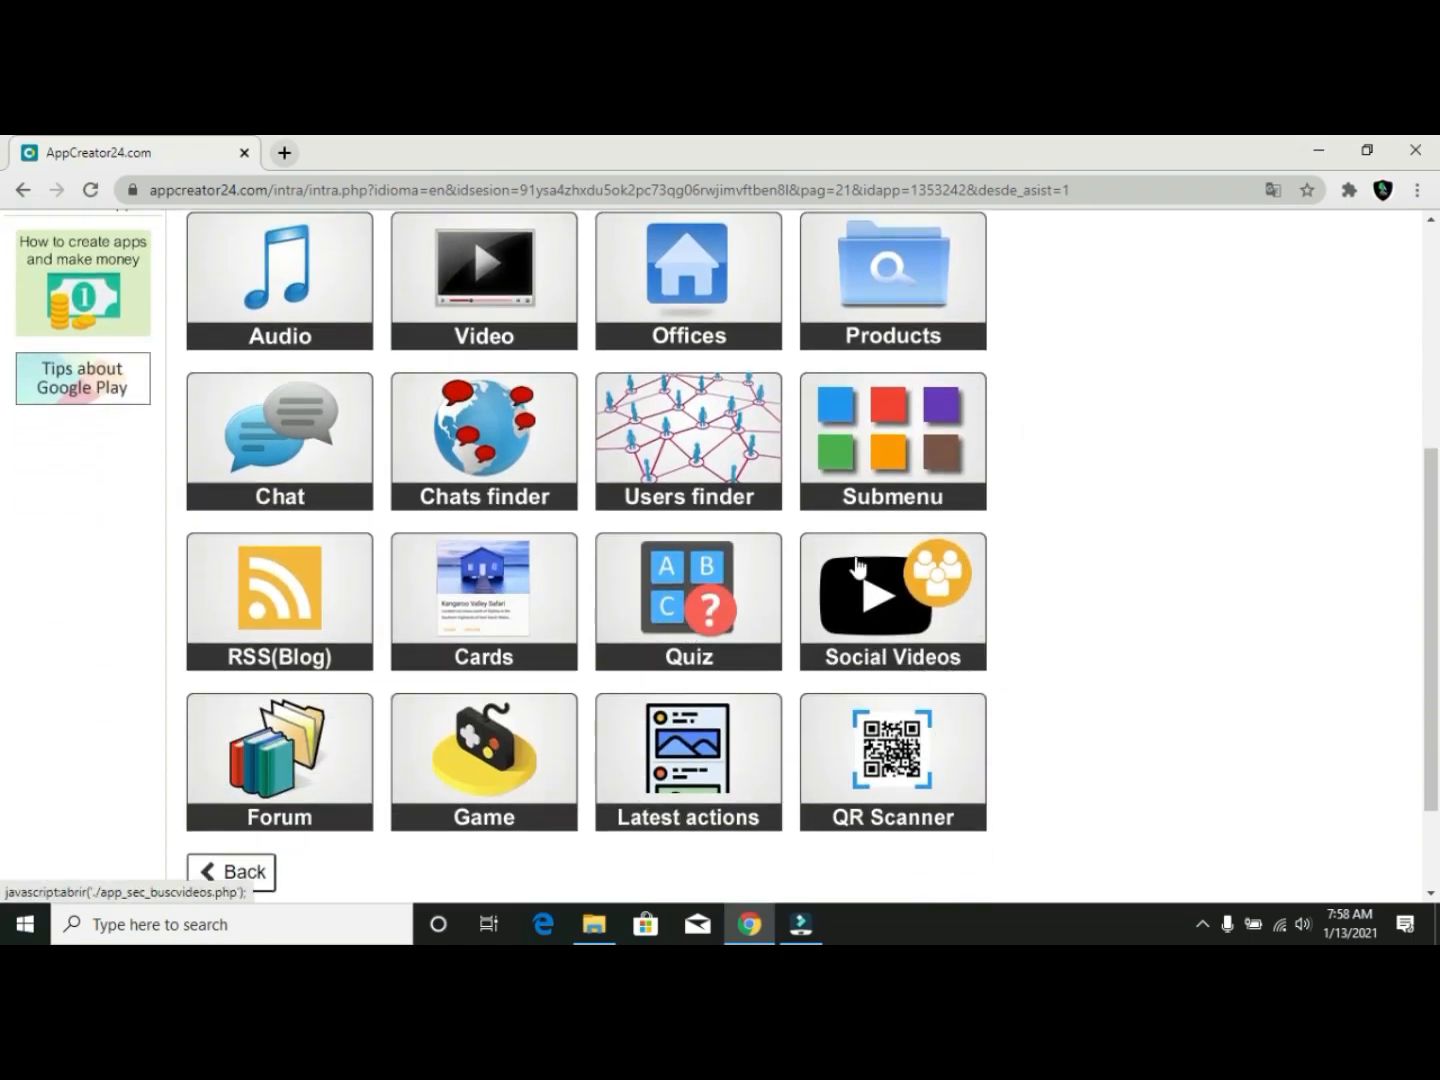
scroll(900, 660, up, 5)
scroll(572, 553, down, 3)
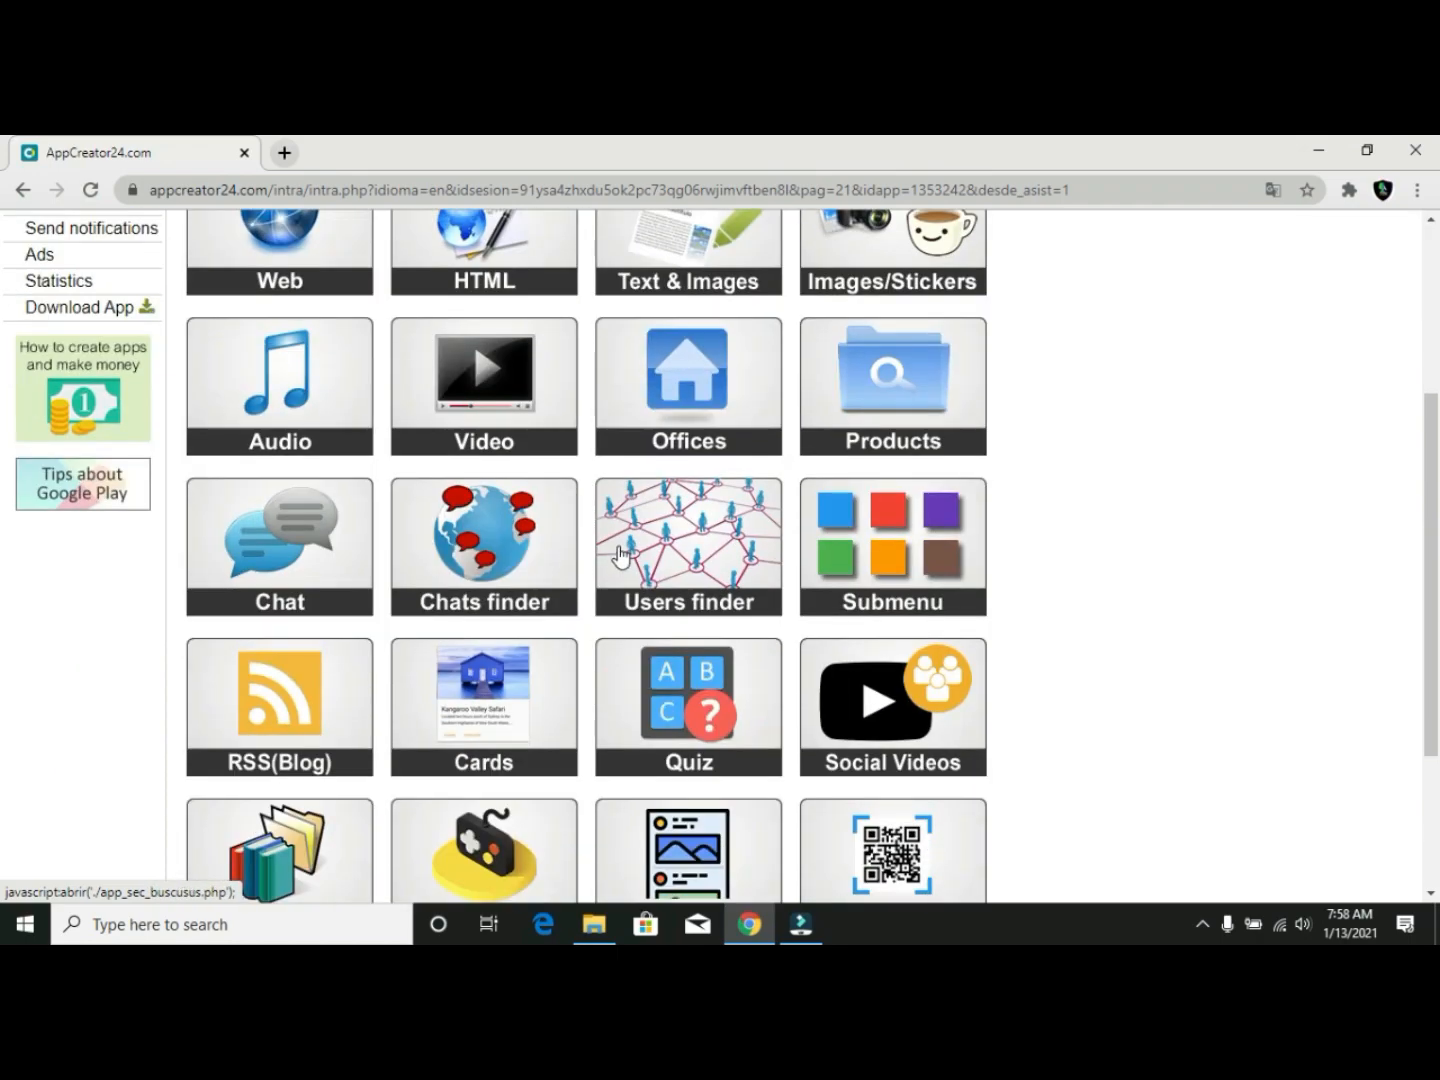
scroll(700, 550, down, 3)
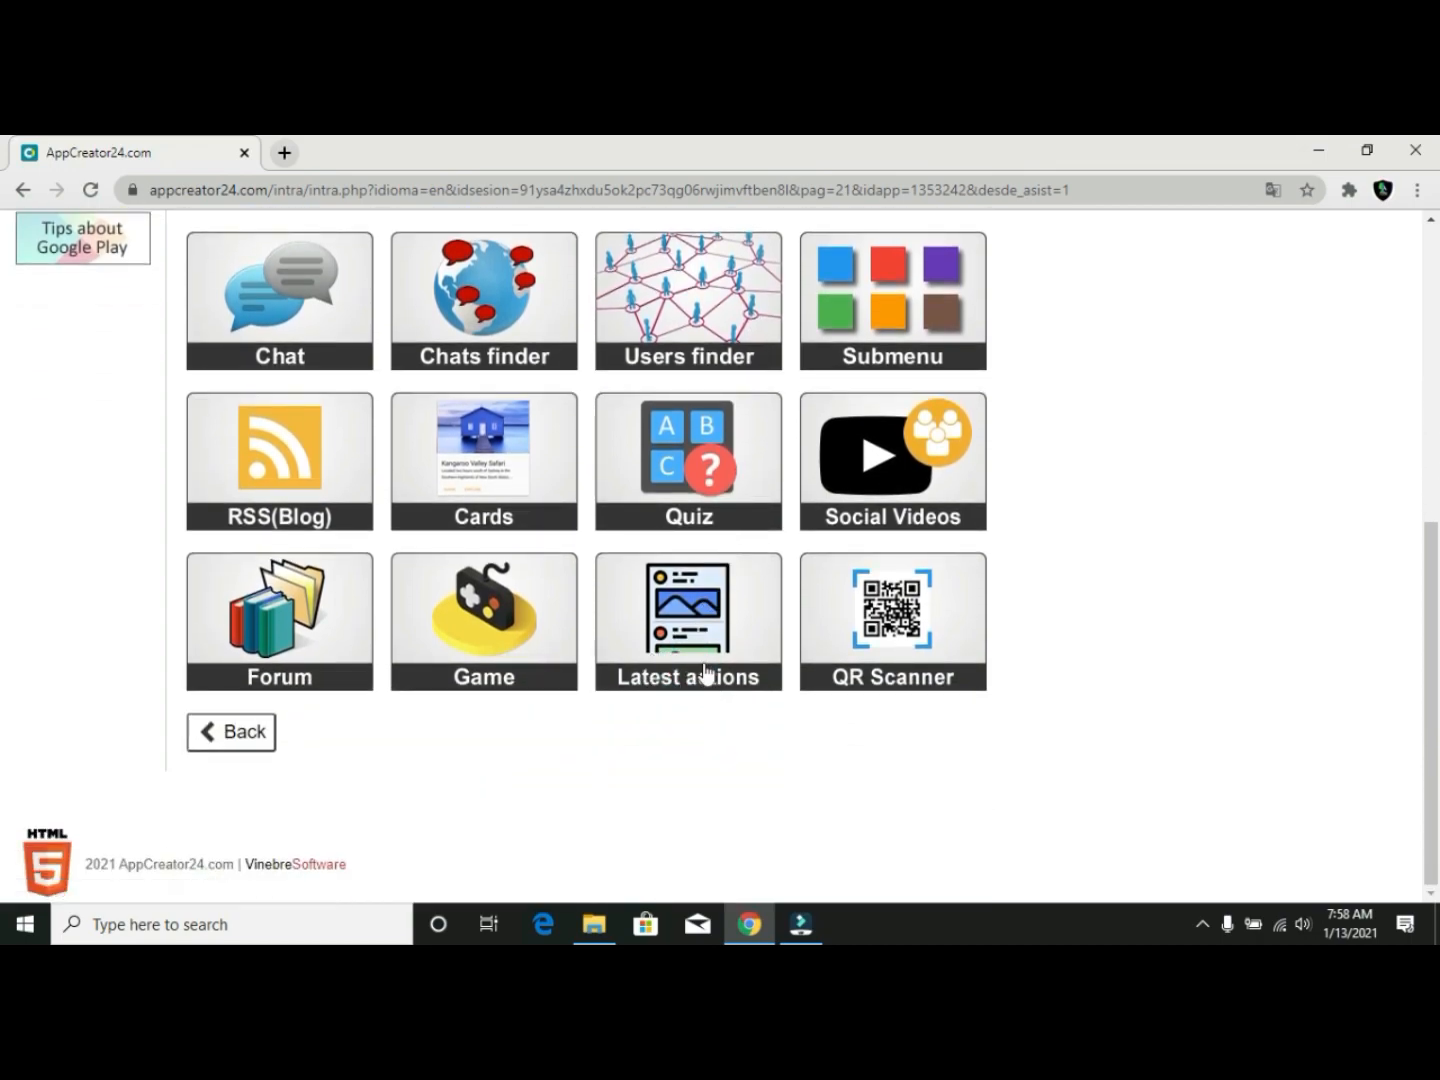
click(699, 675)
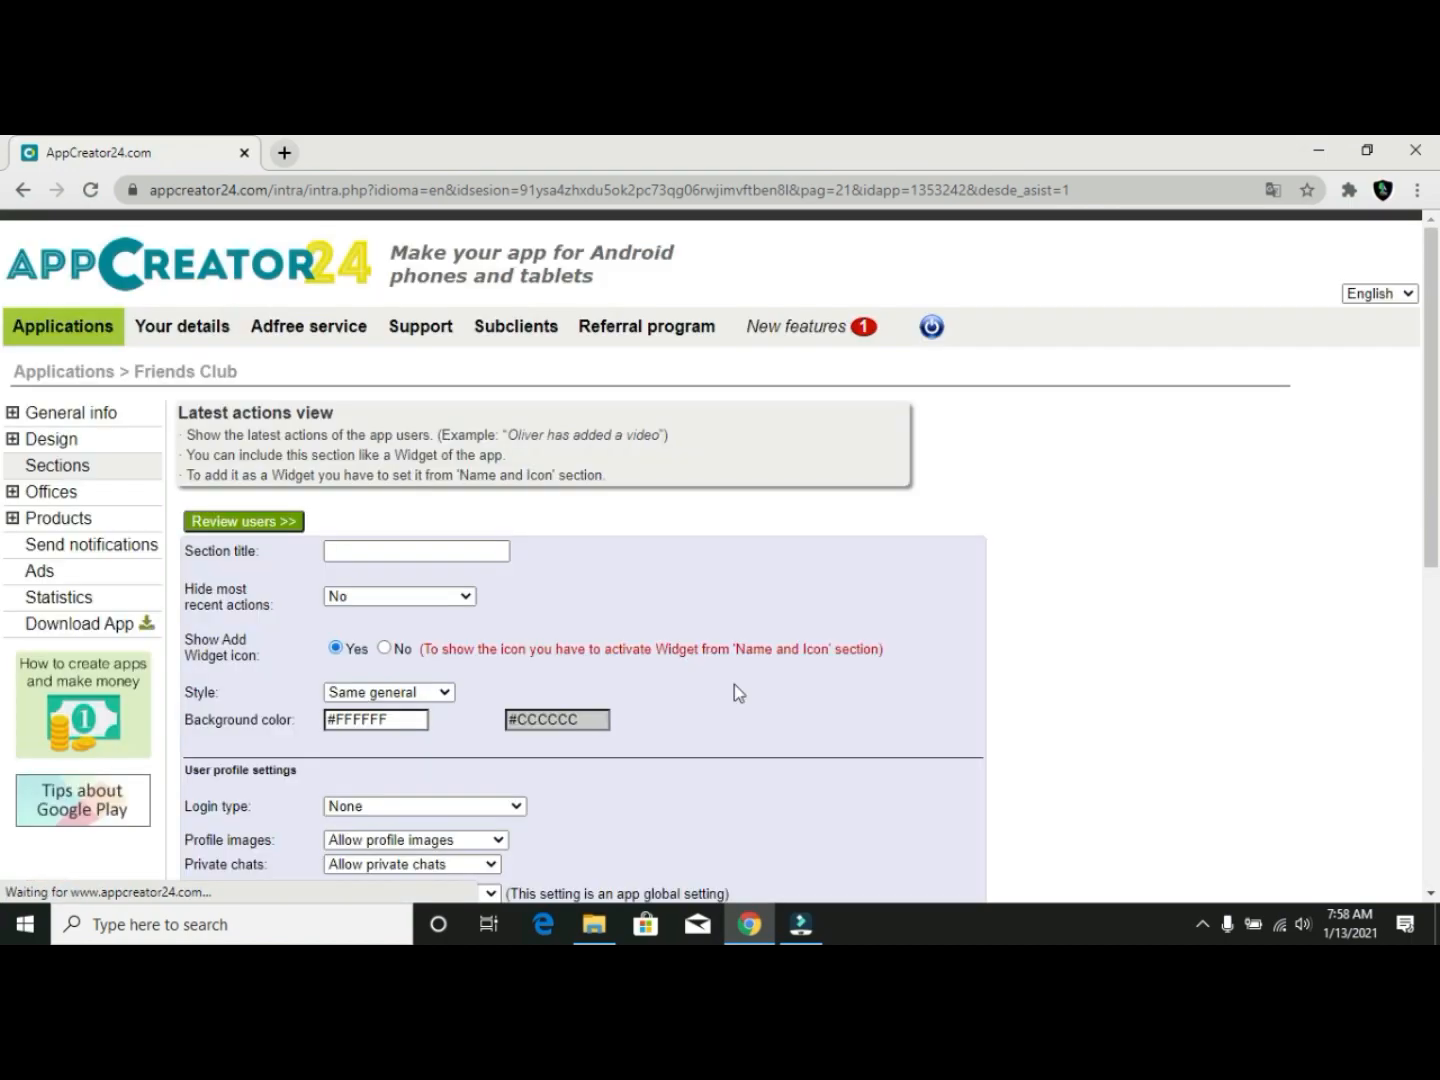
Title the latest actions section Notifications and save it with its default settings
click(375, 554)
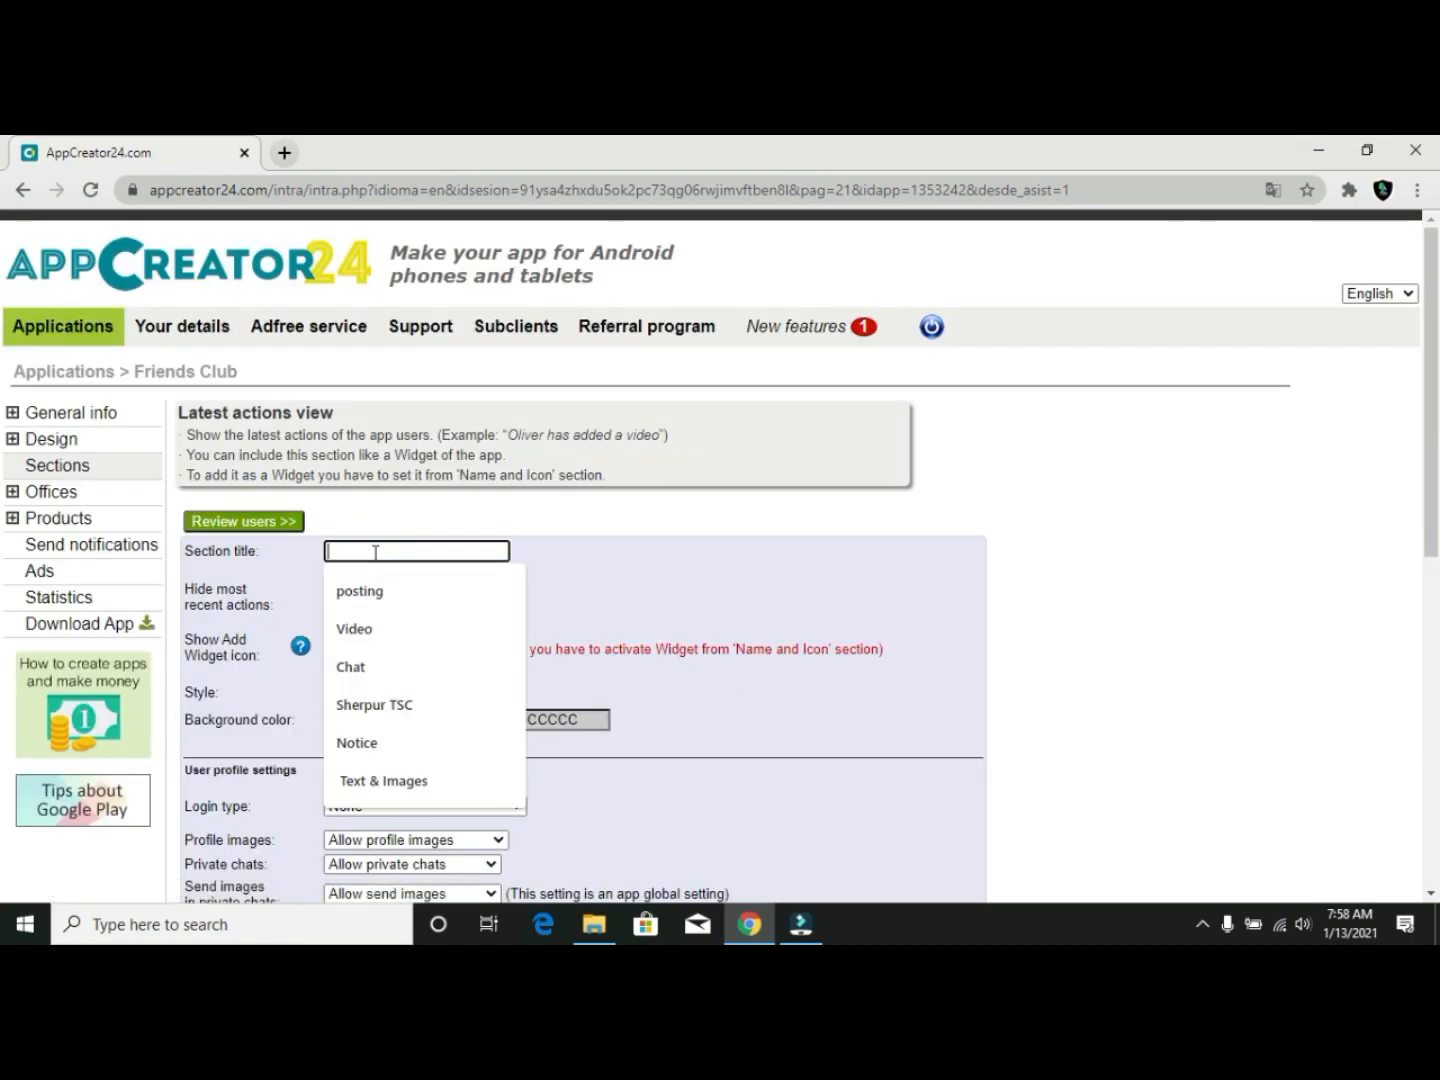
text(no)
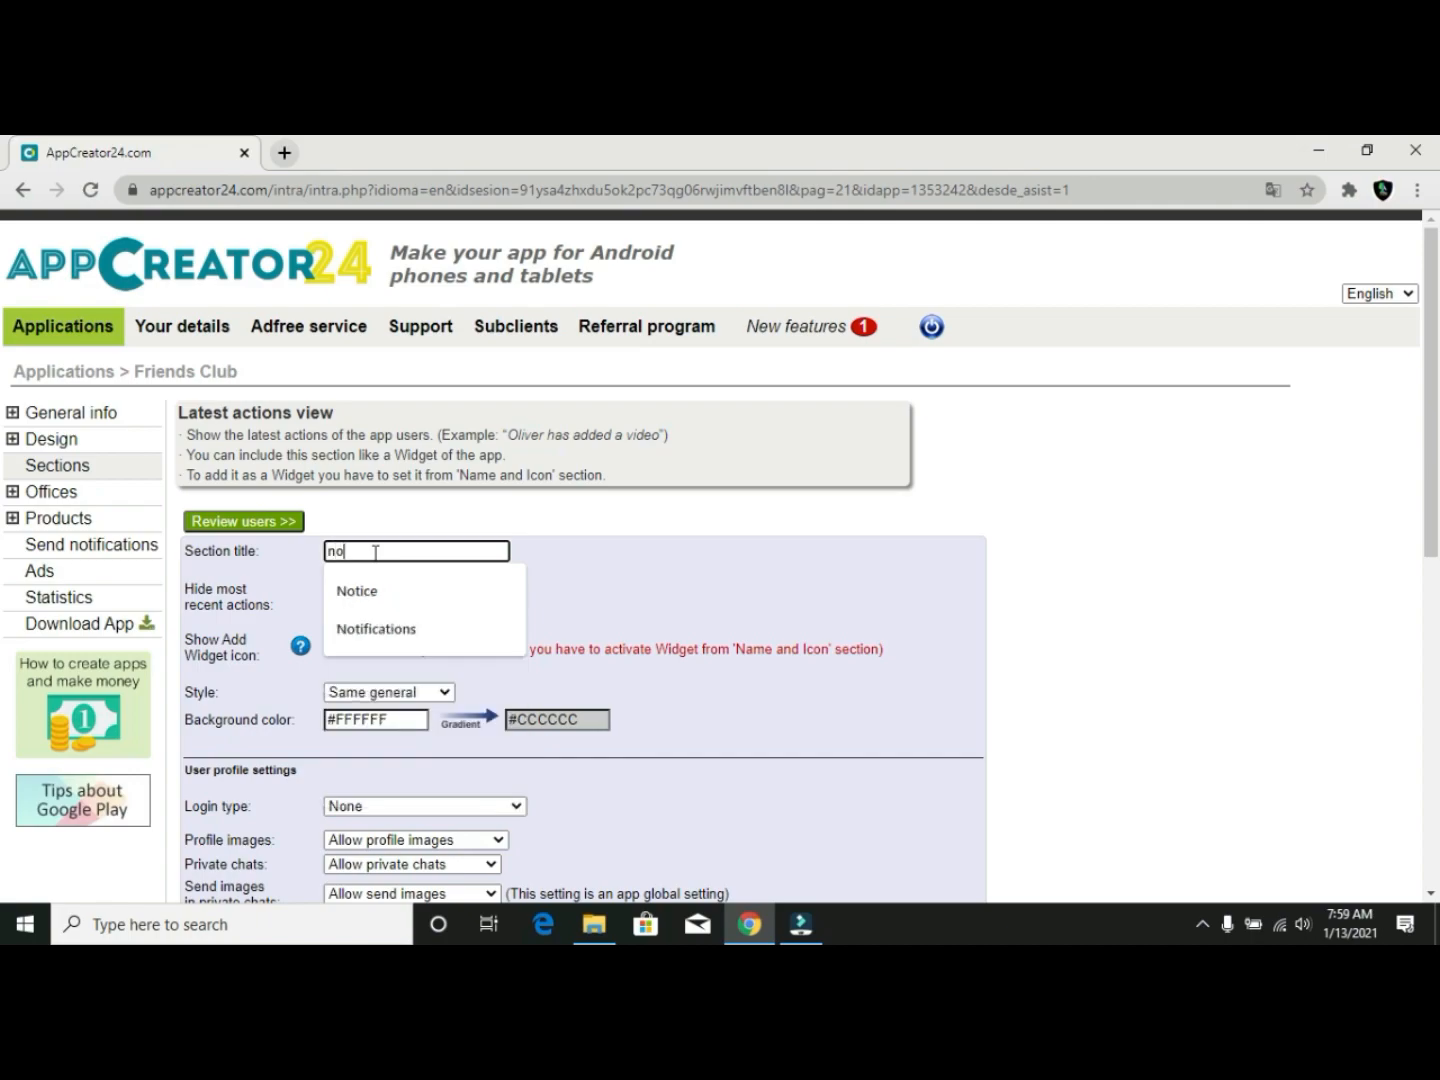
text(ti)
click(429, 628)
scroll(514, 642, down, 3)
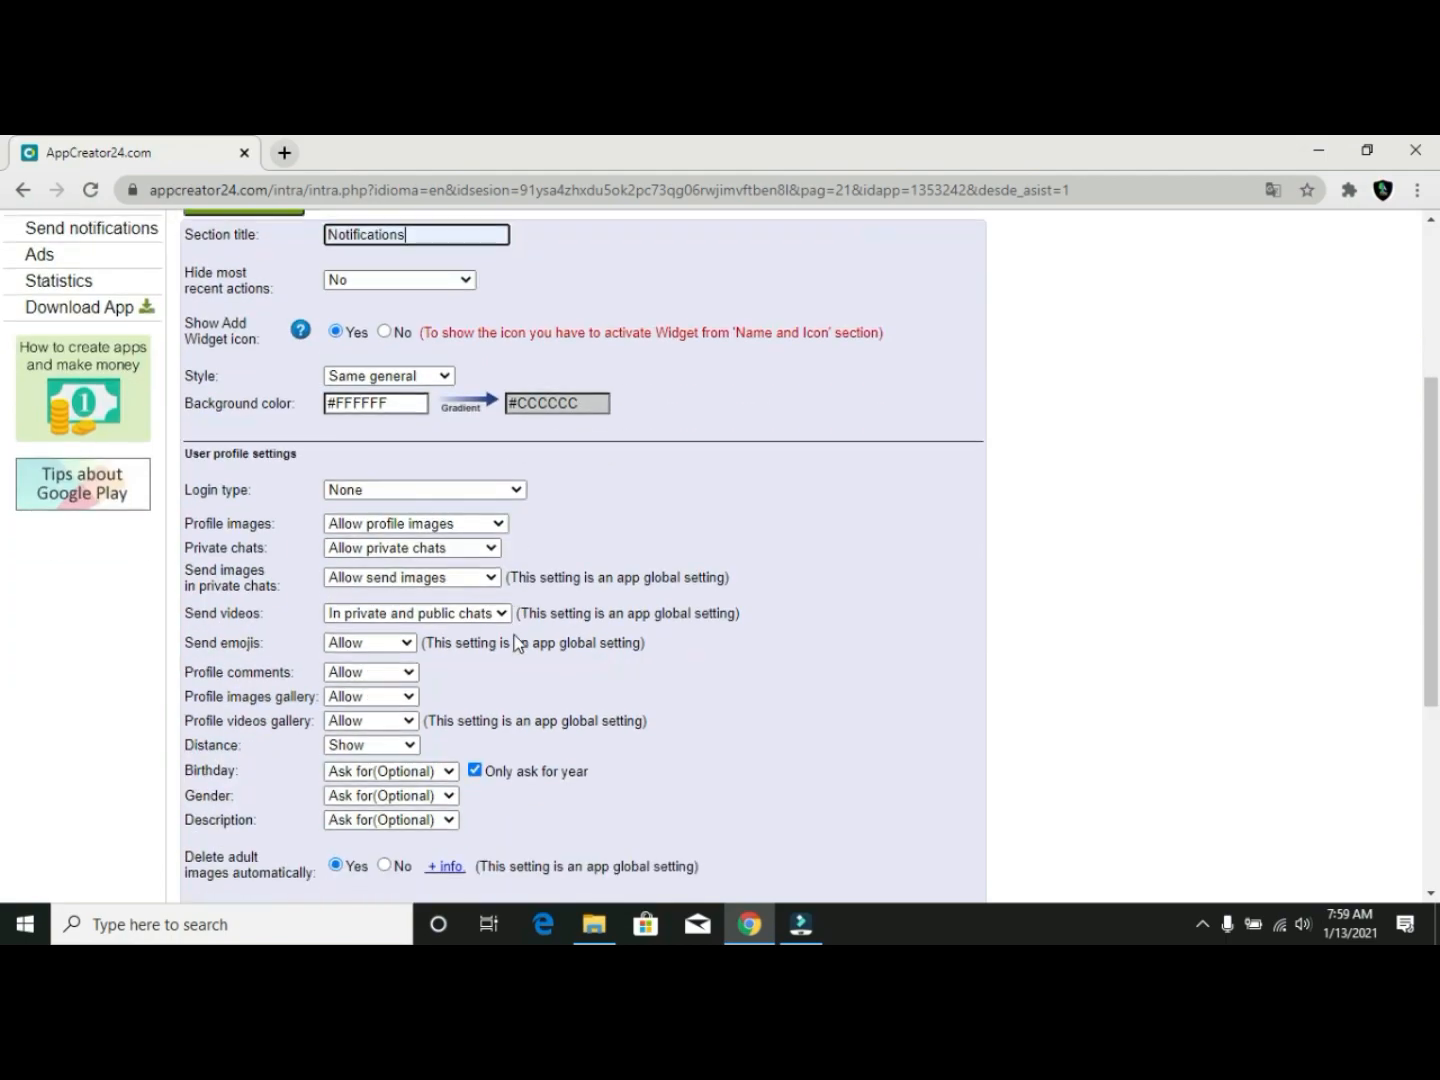
scroll(506, 638, up, 3)
scroll(487, 606, down, 7)
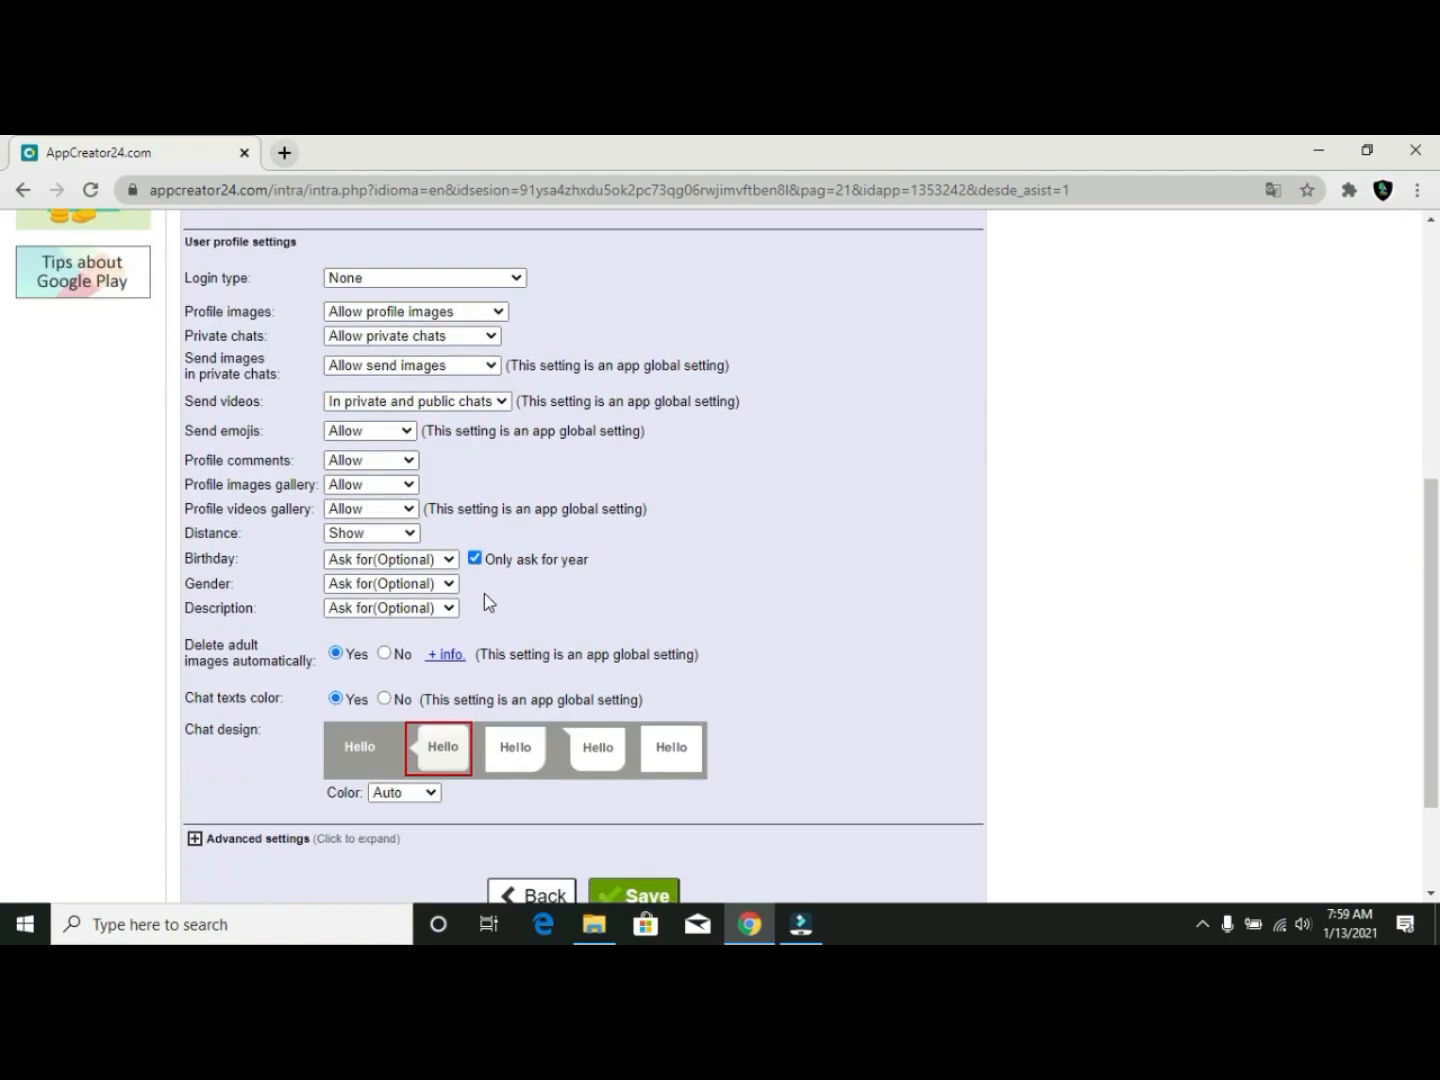
click(639, 726)
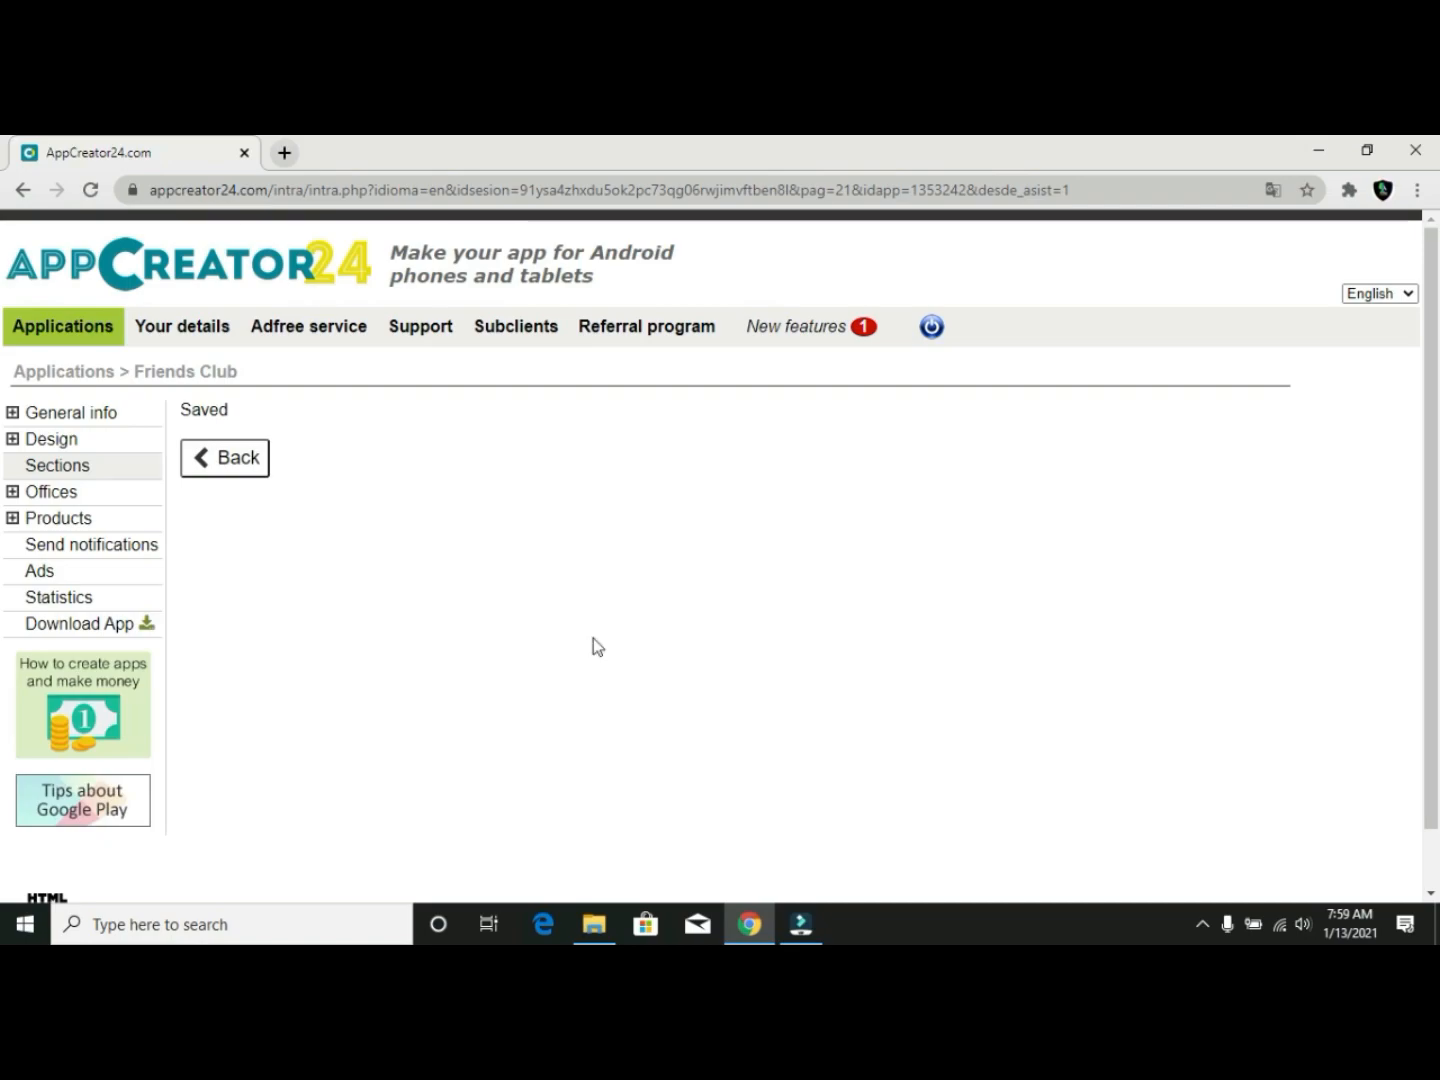
Open the Chat section for editing from the list of sections and expand its advanced settings
click(71, 472)
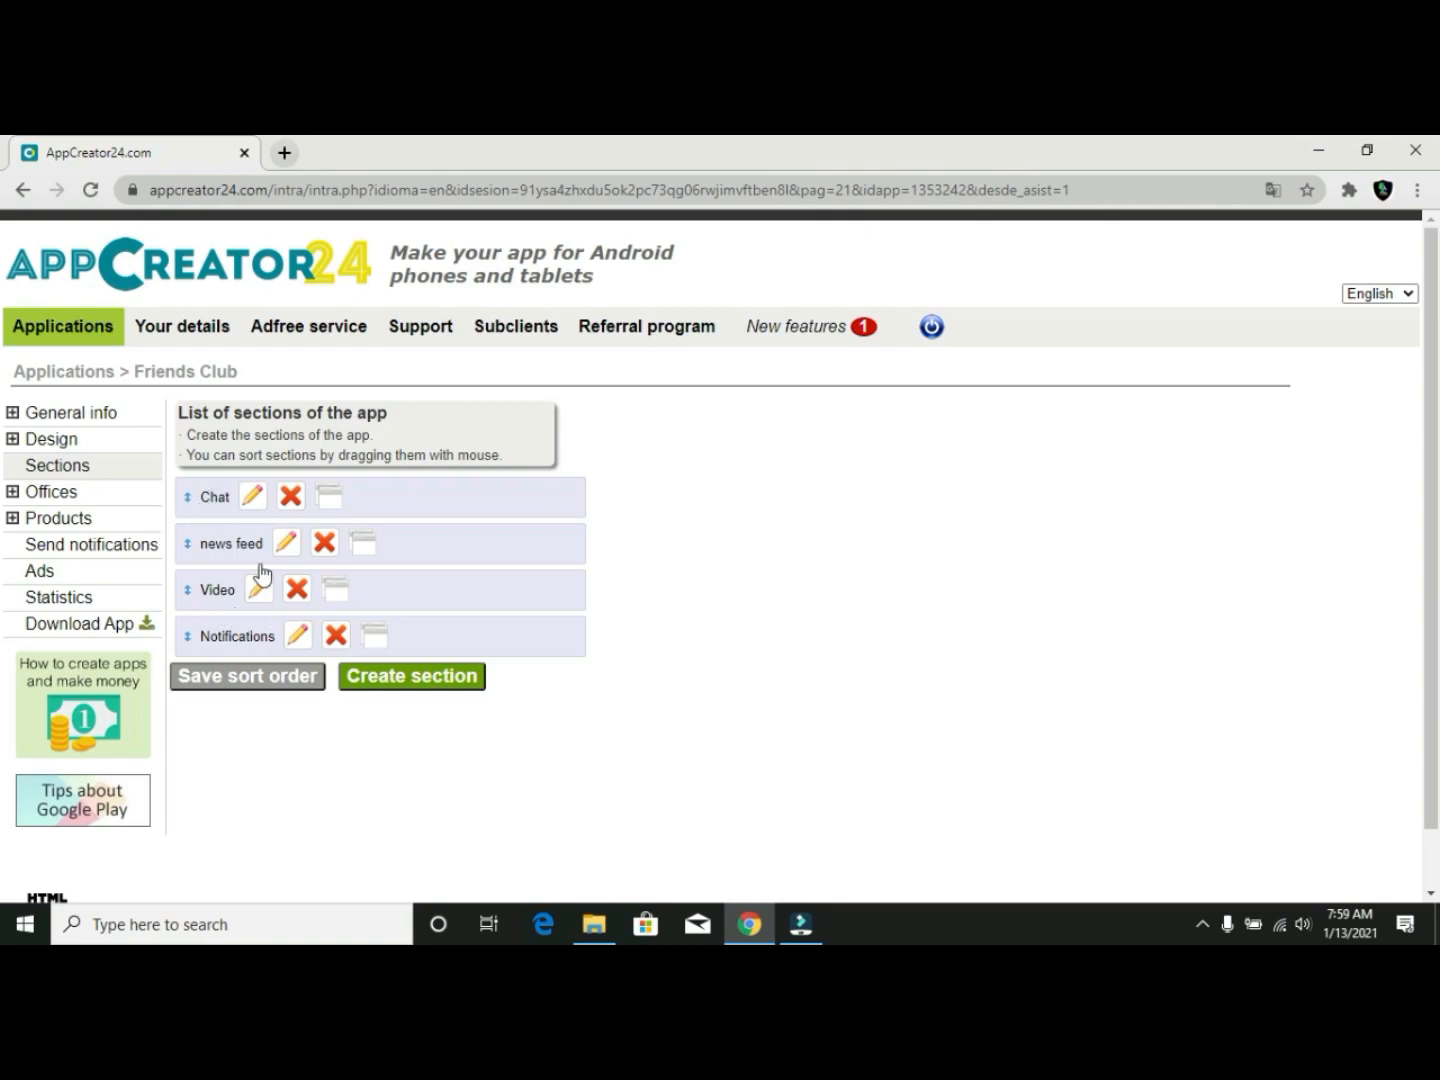
click(254, 500)
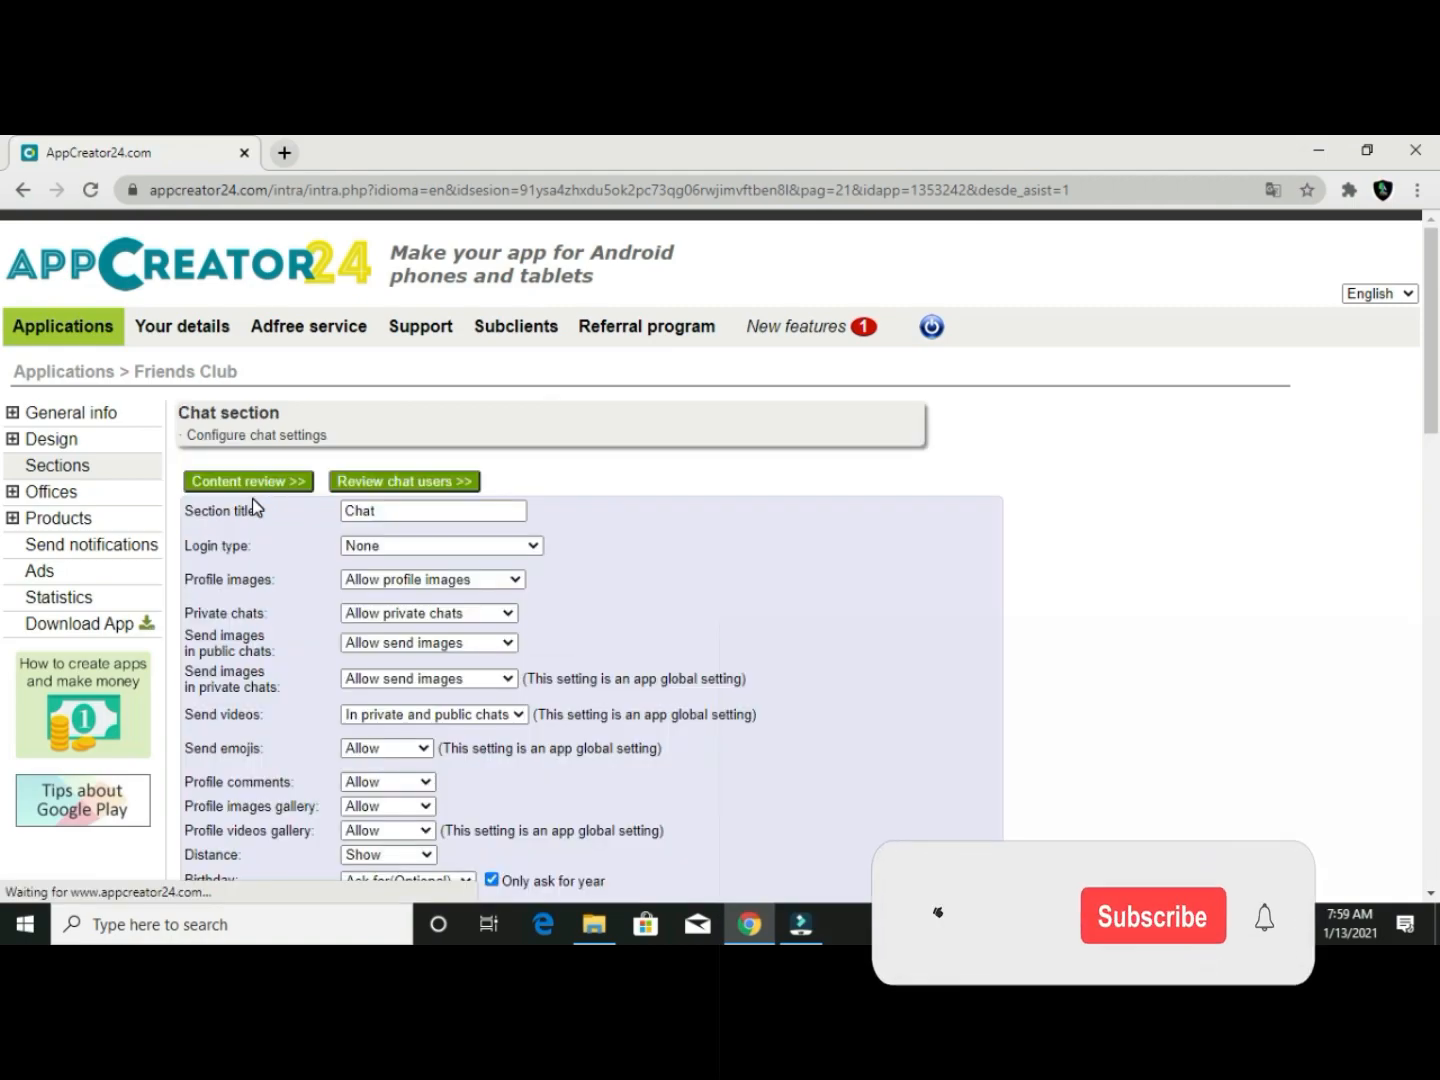
scroll(473, 472, down, 9)
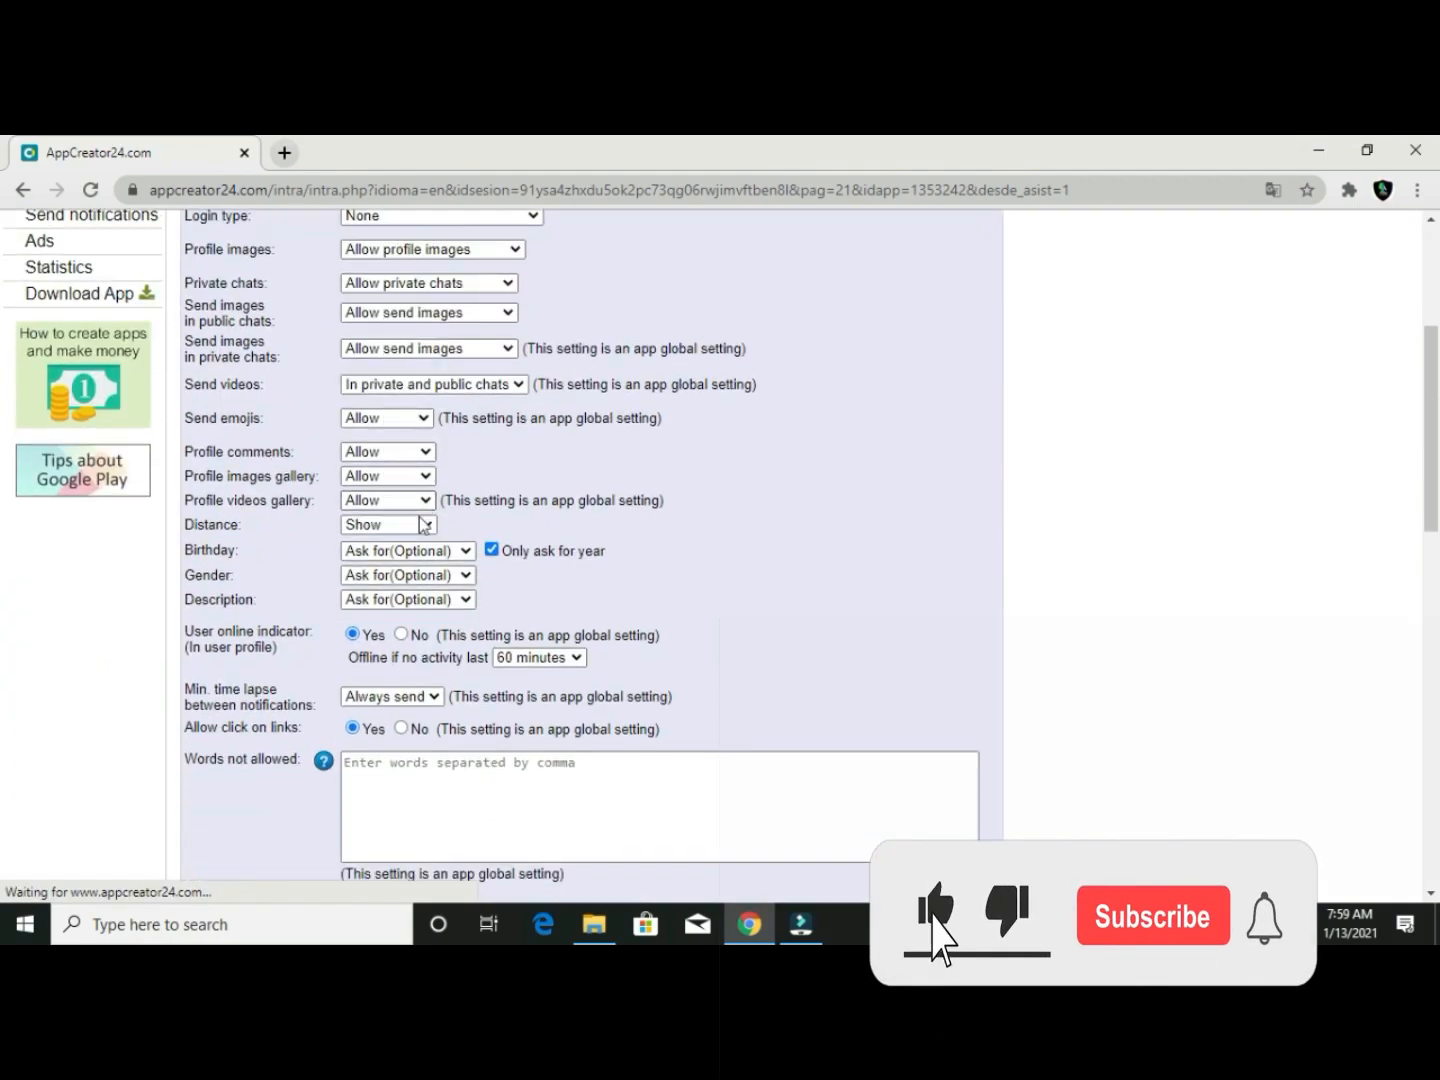
scroll(418, 520, down, 5)
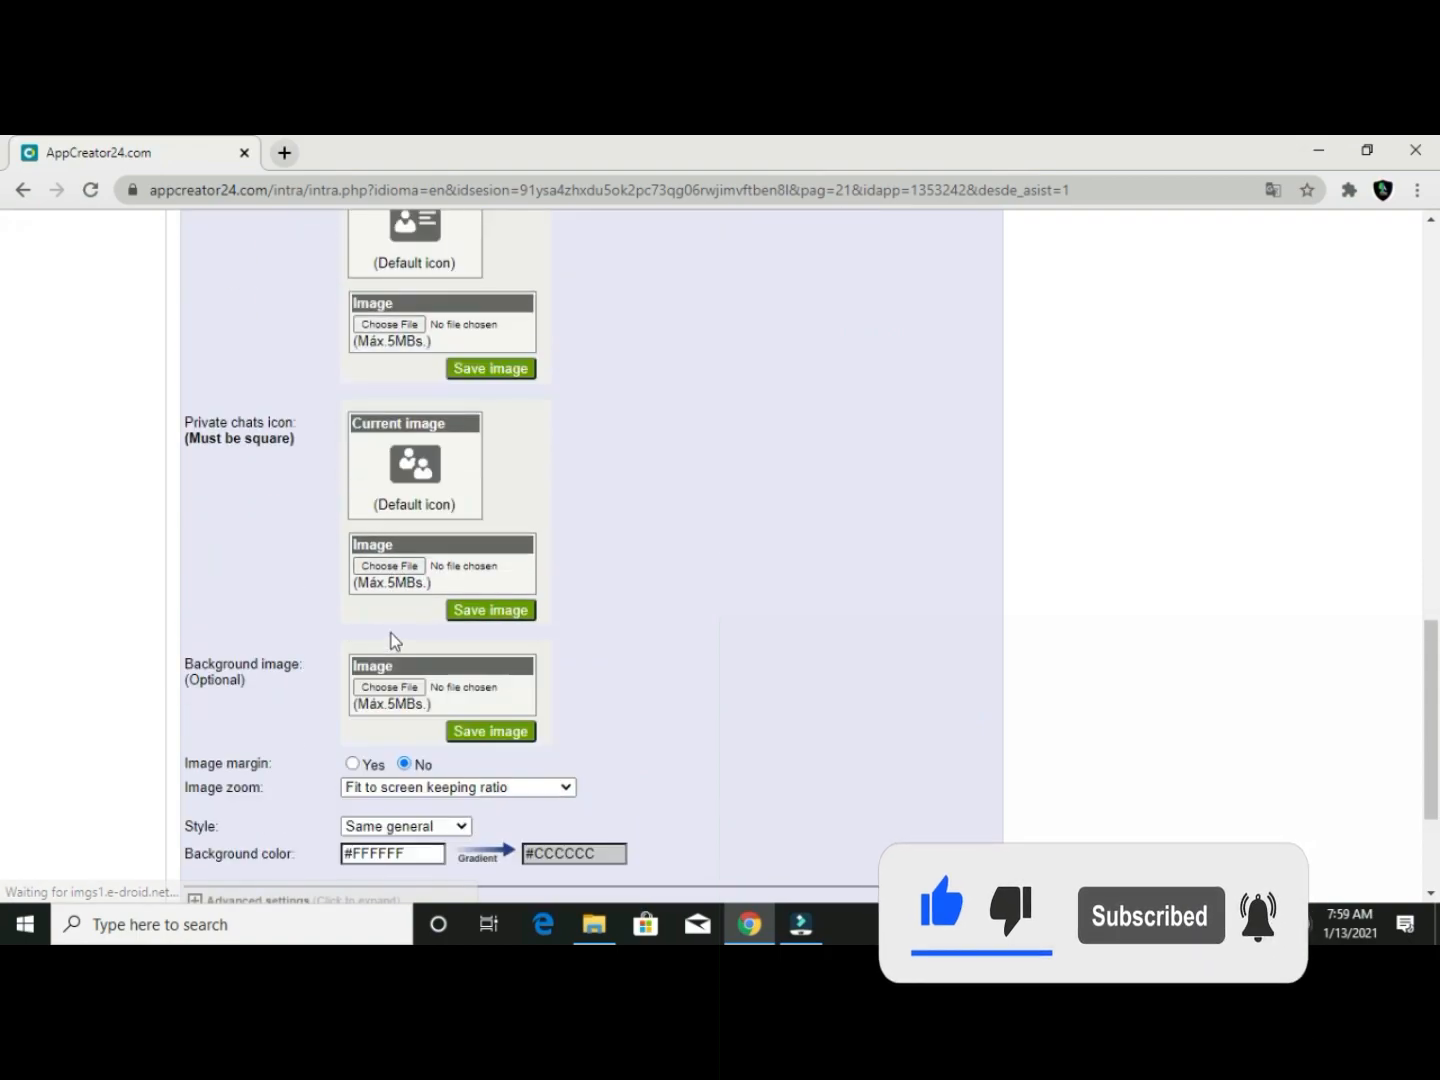
scroll(392, 636, down, 2)
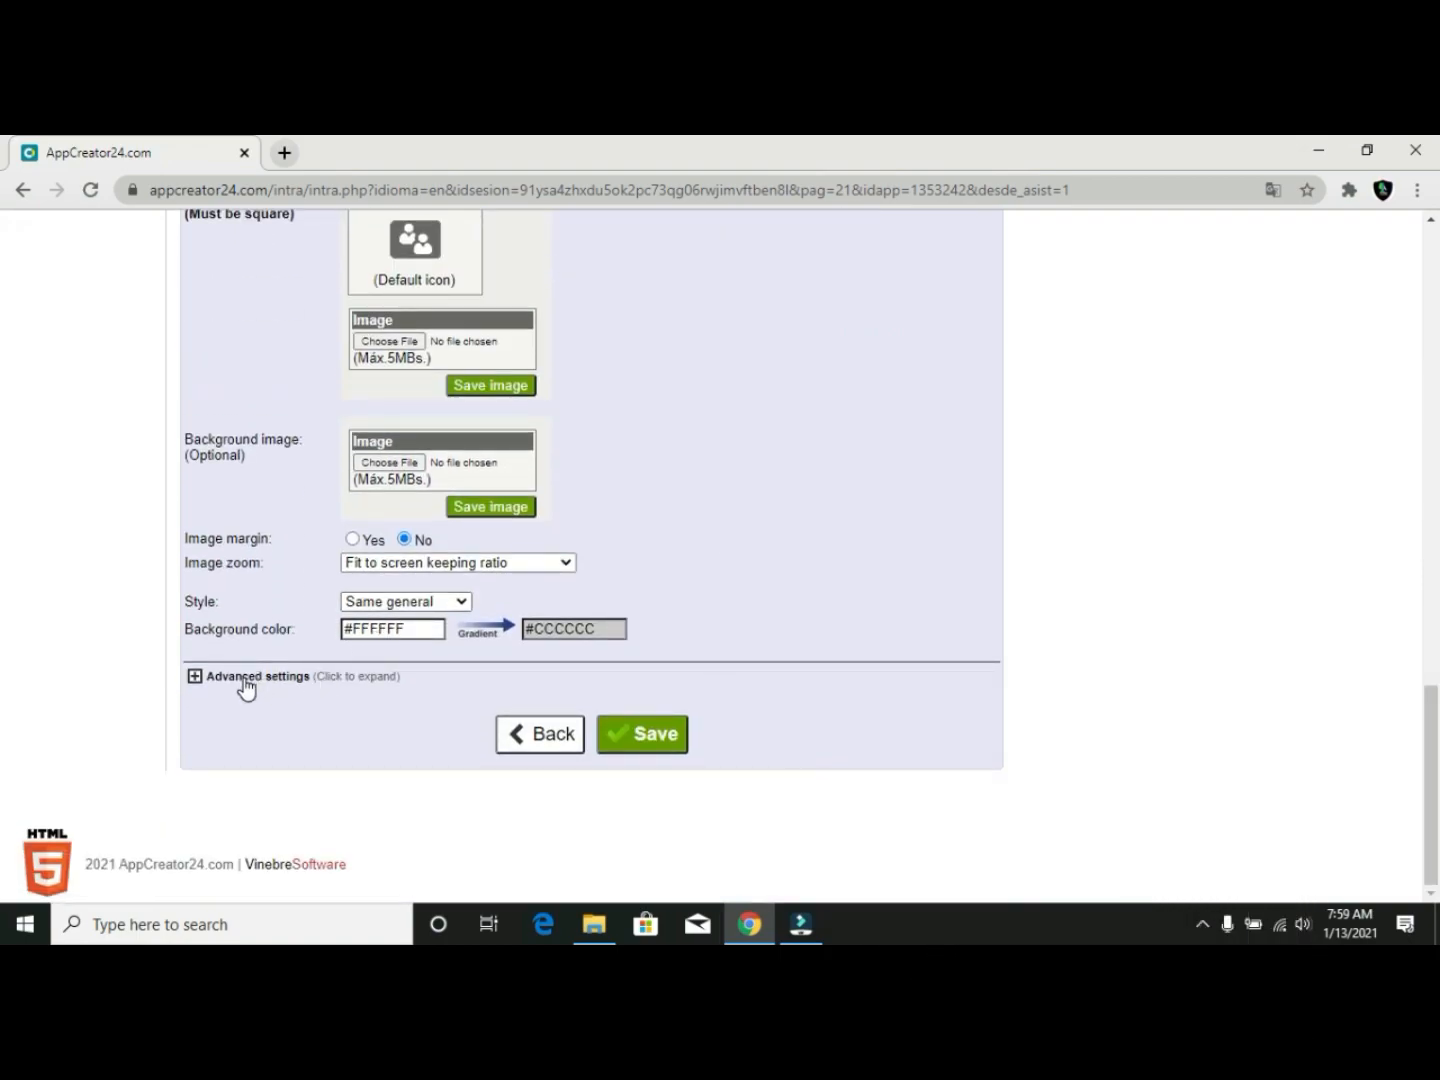
click(279, 686)
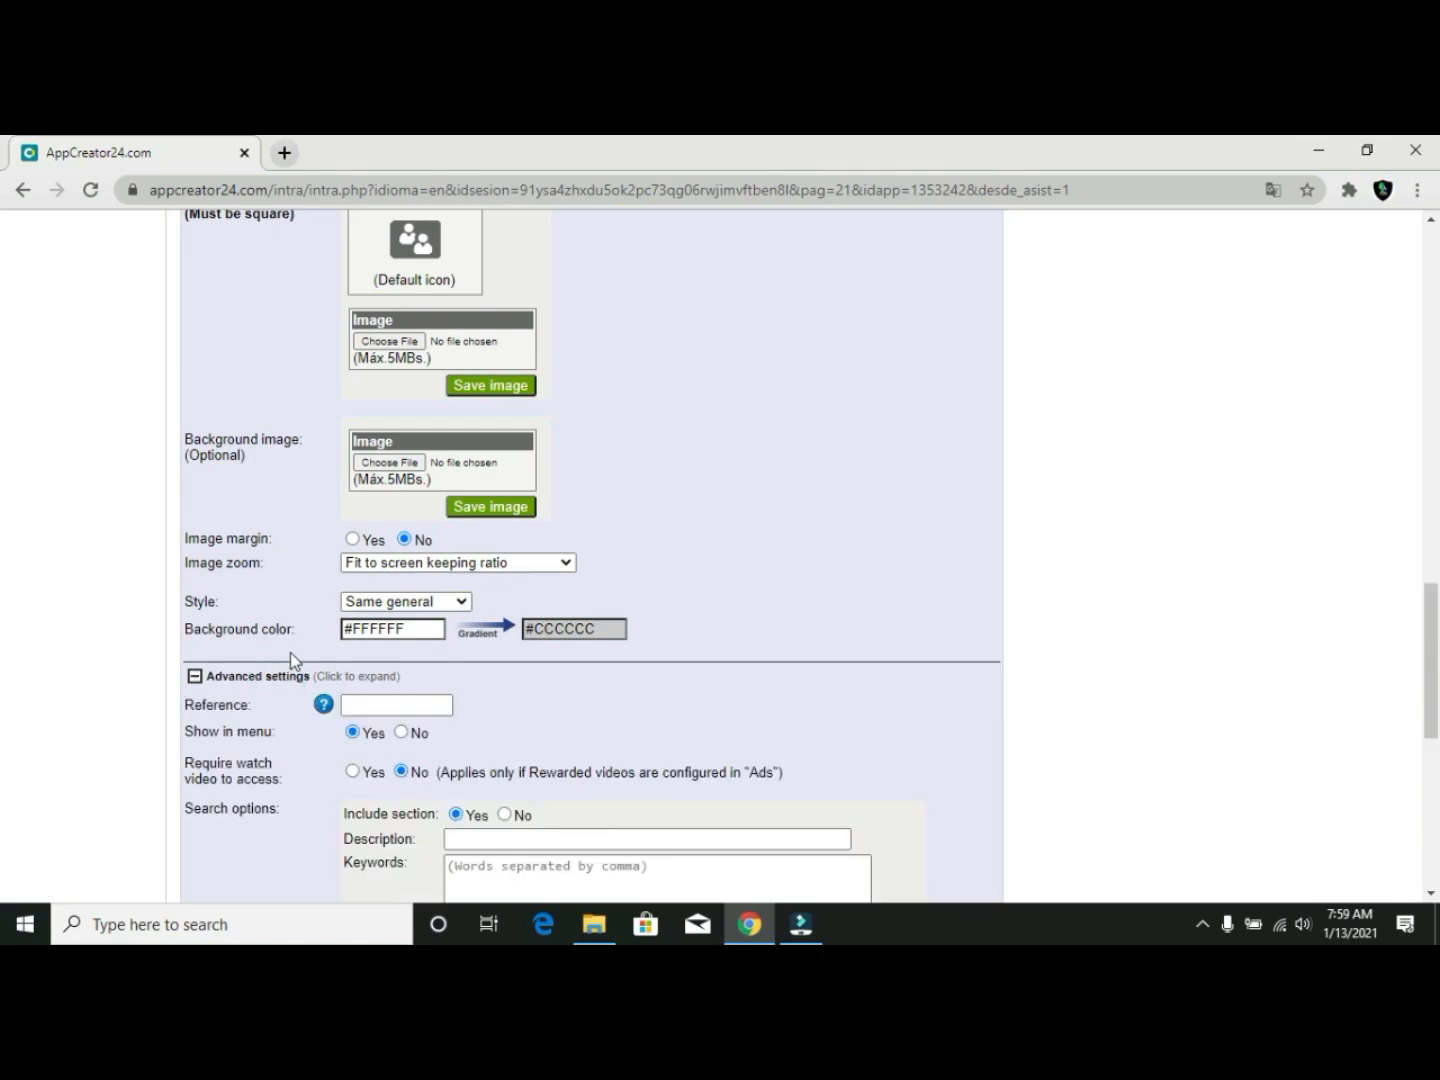
scroll(335, 656, down, 5)
scroll(387, 704, down, 2)
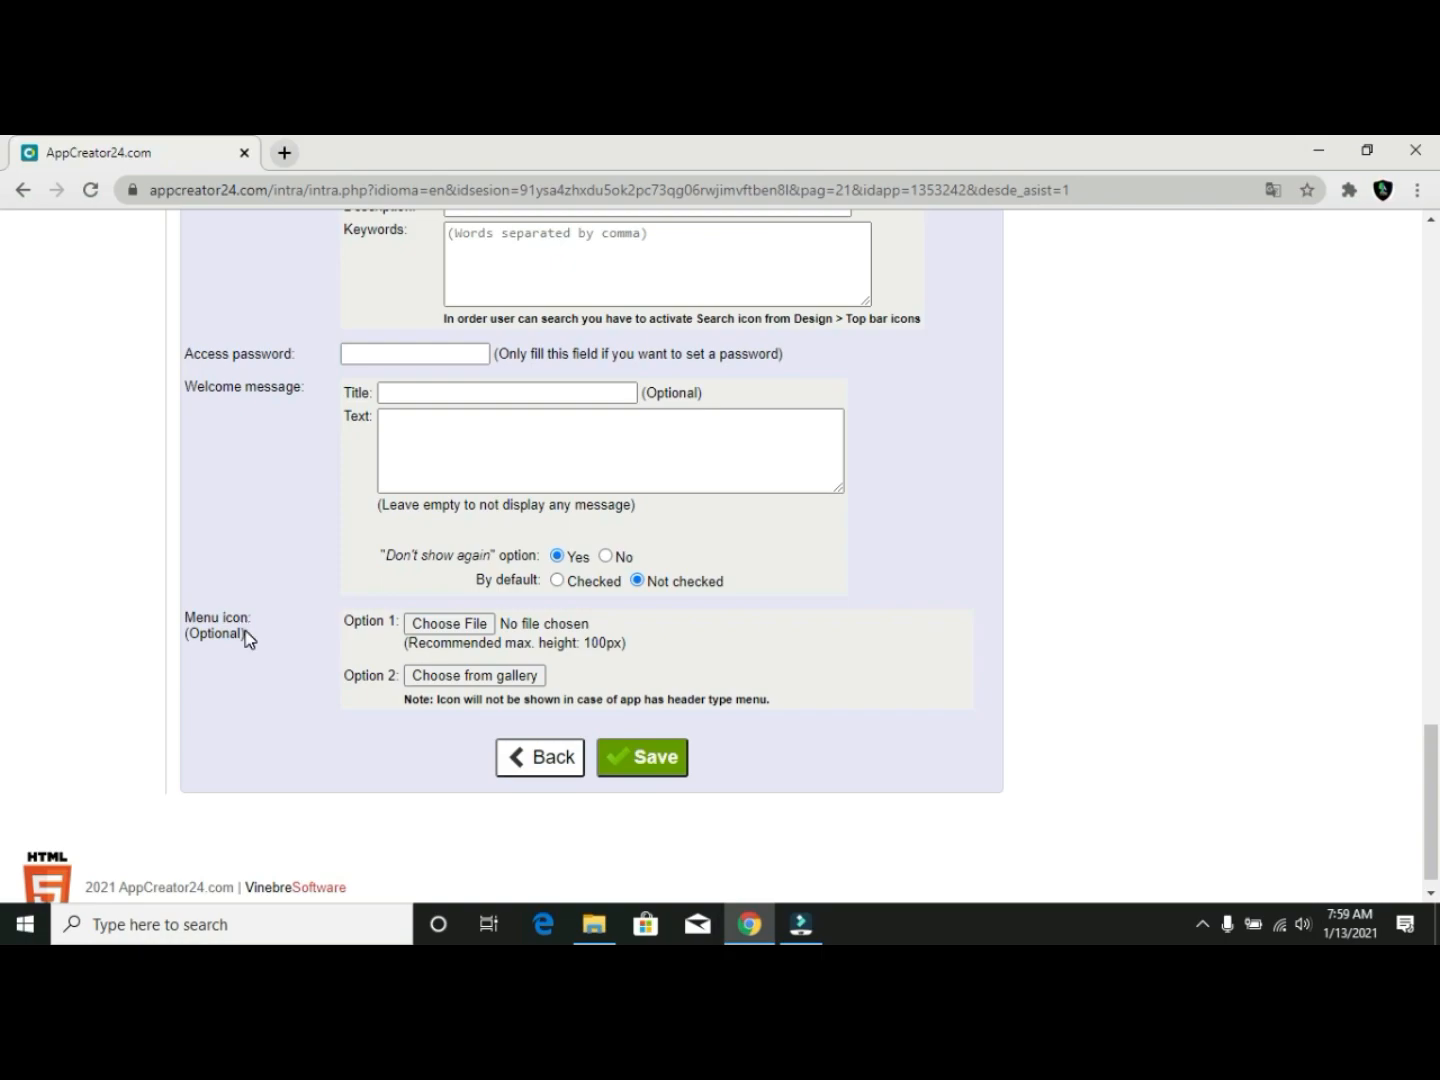
Set the Chat section's menu icon to download.png from the Downloads folder, save it and return to the section list
click(446, 626)
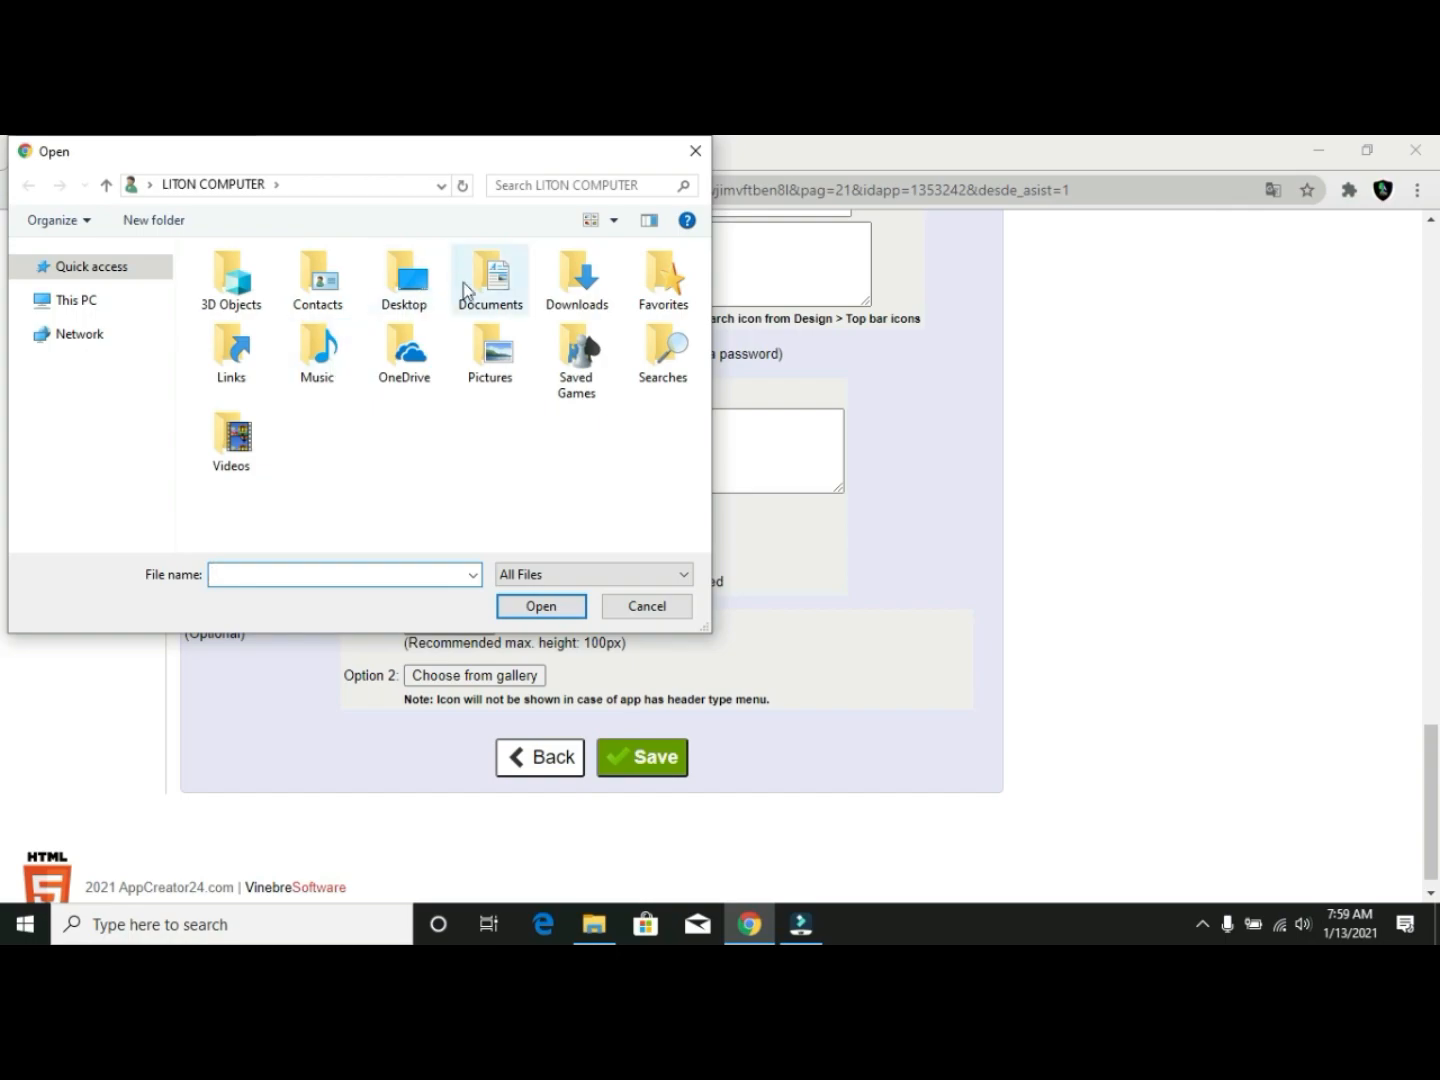
double_click(576, 293)
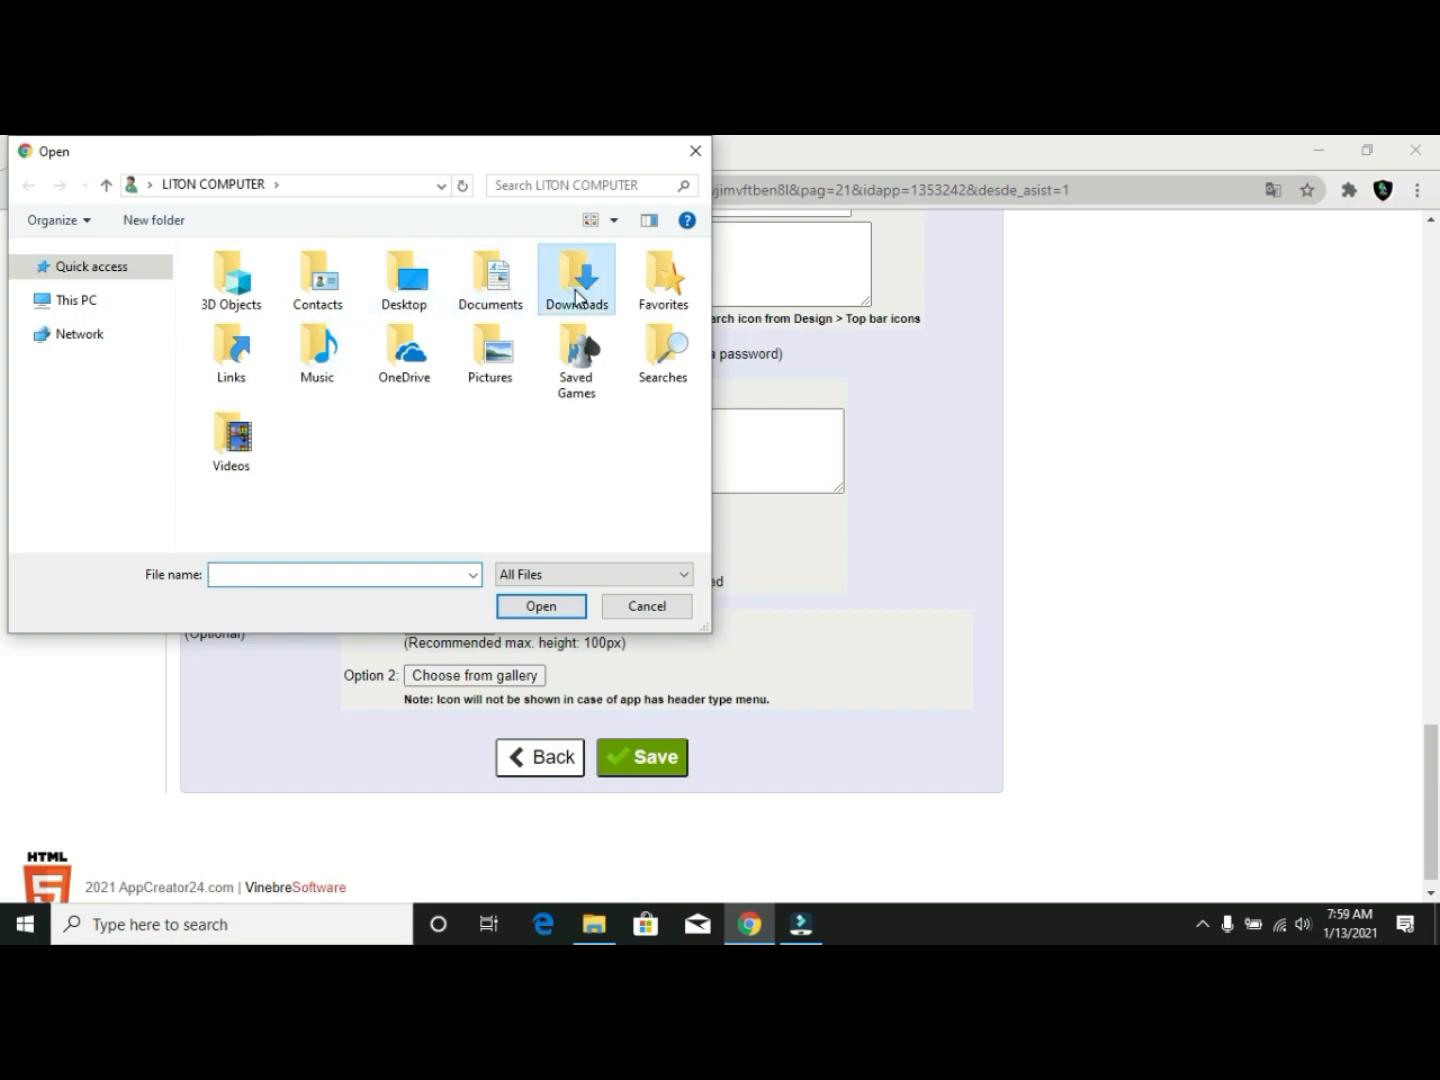
click(601, 224)
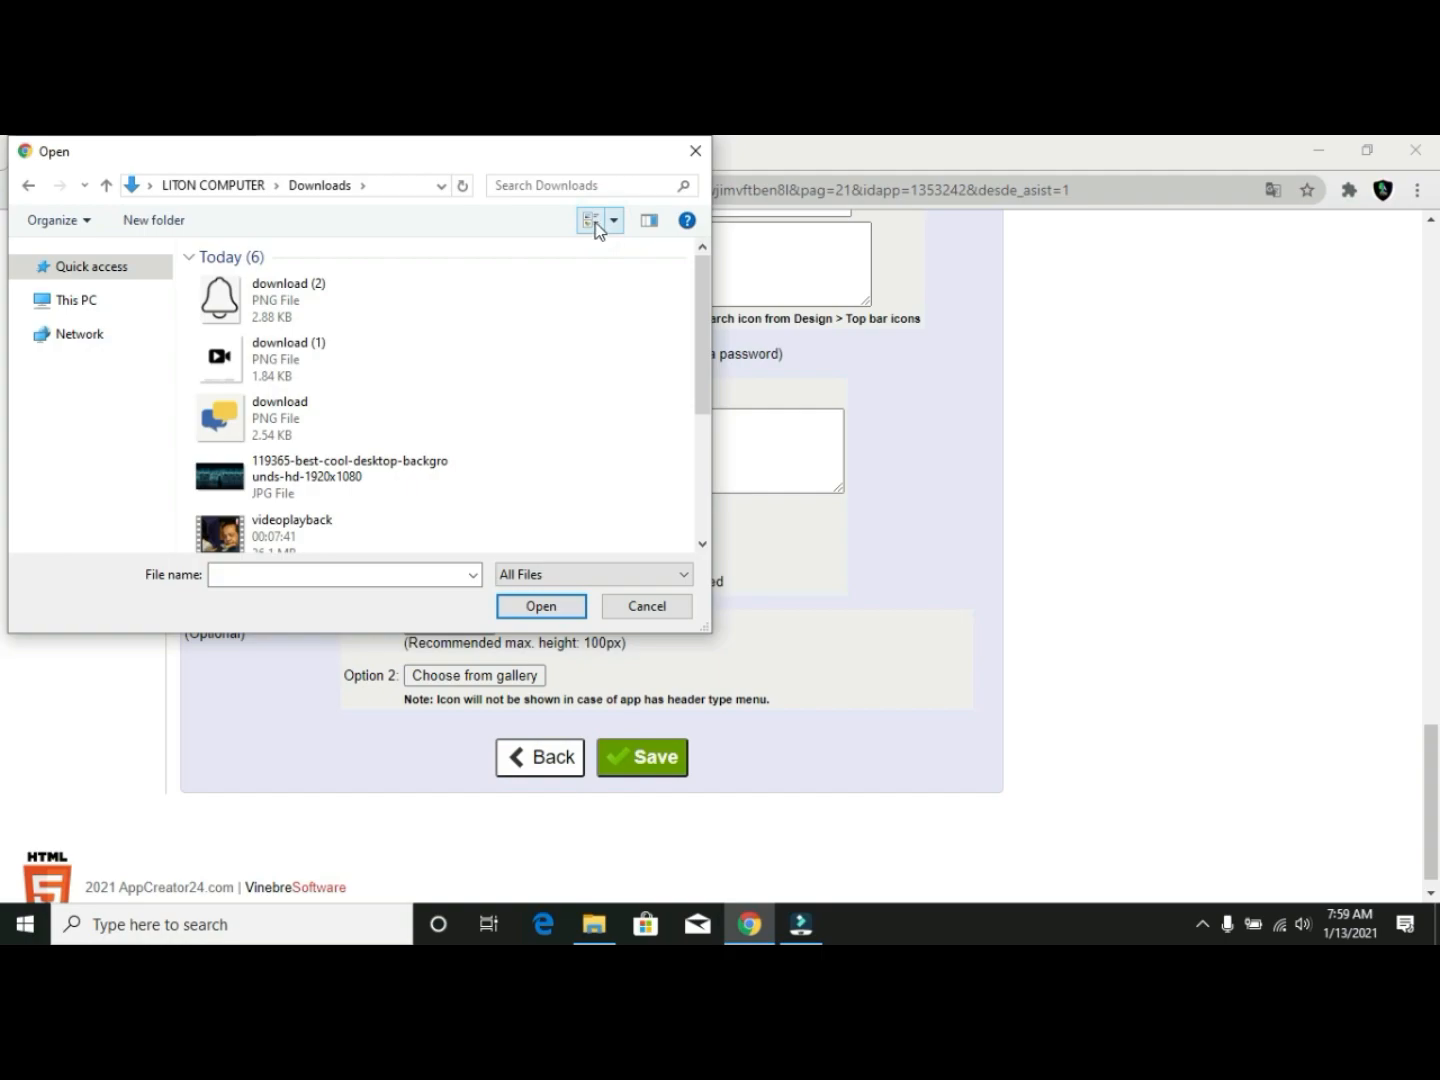
drag(498, 163, 841, 405)
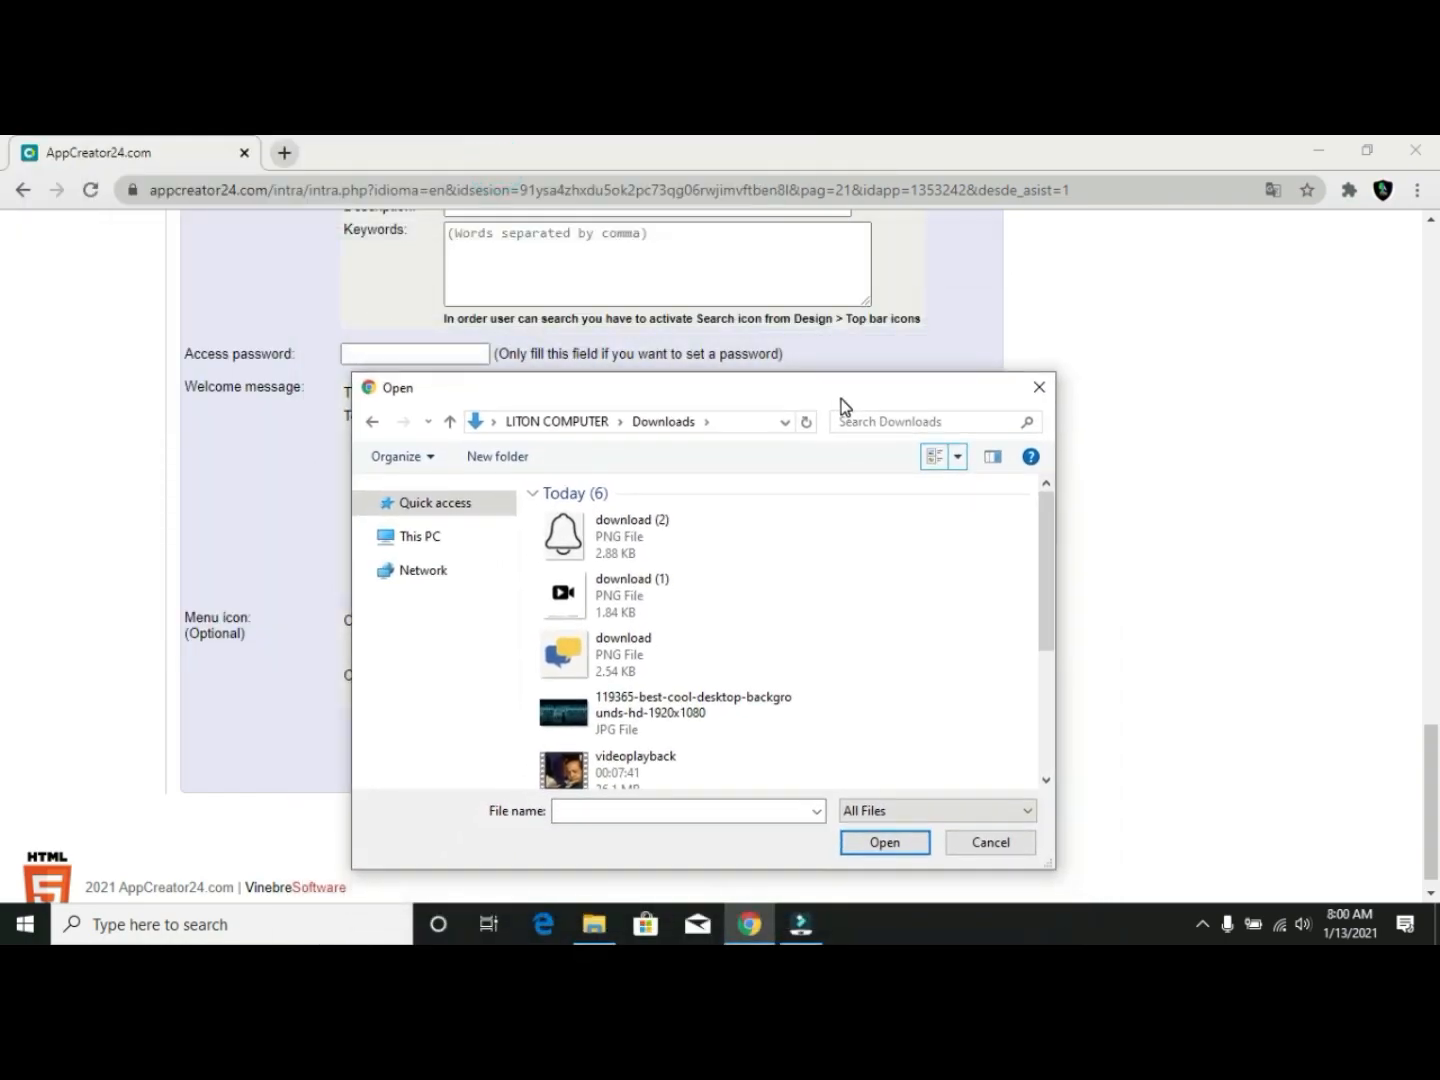
double_click(598, 653)
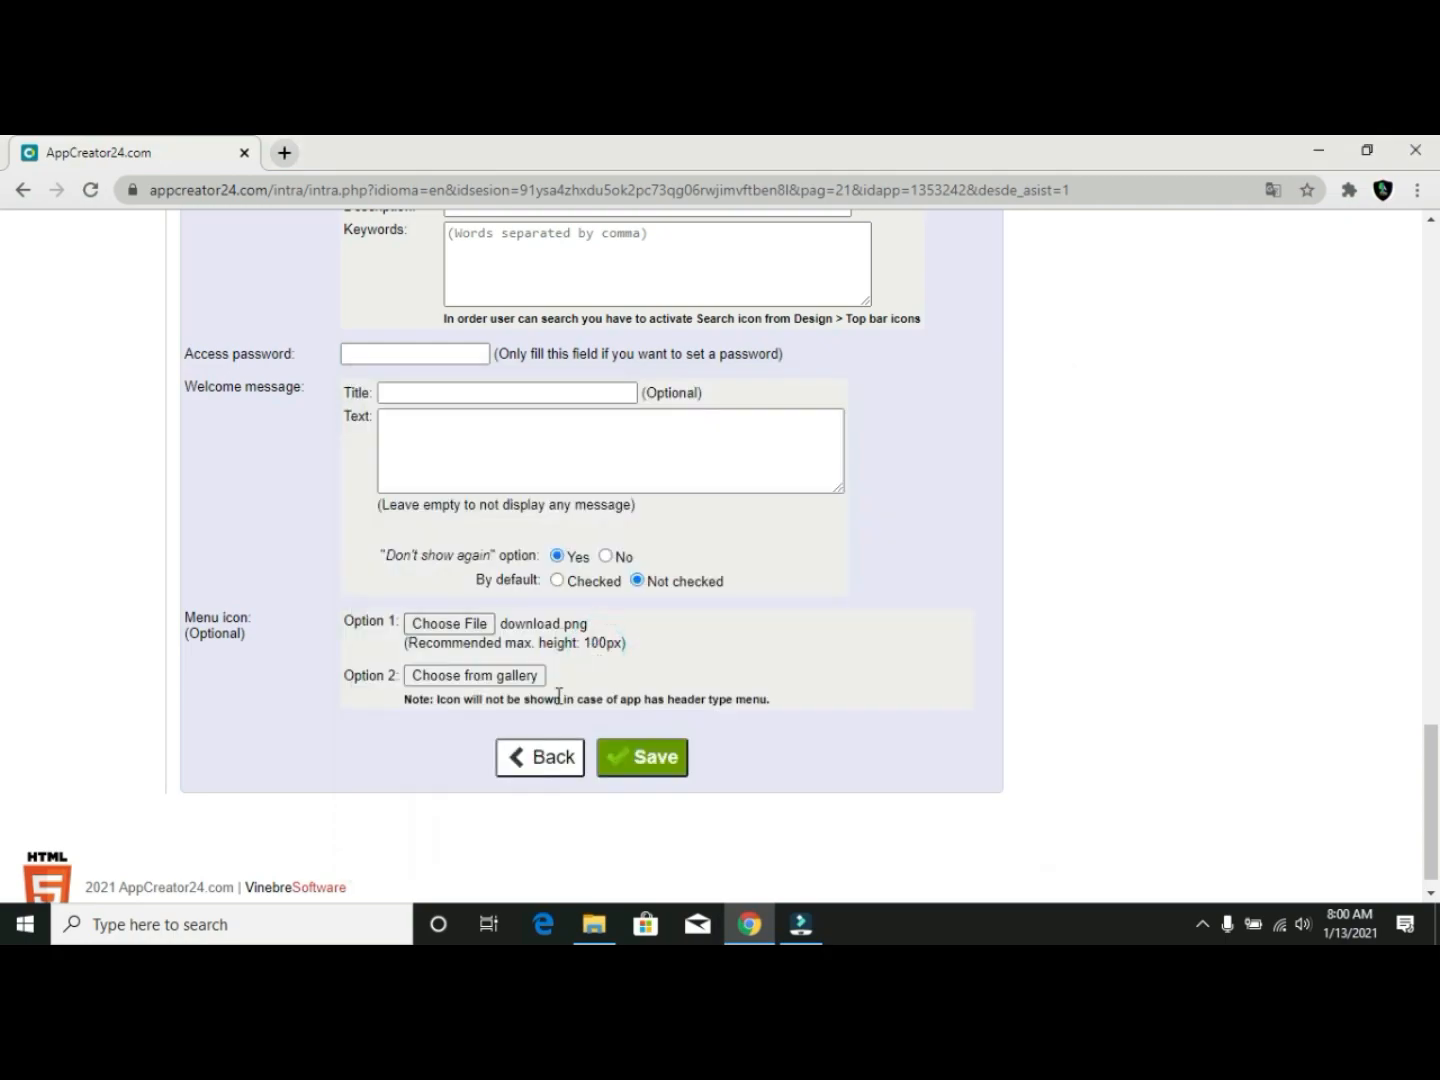
click(636, 768)
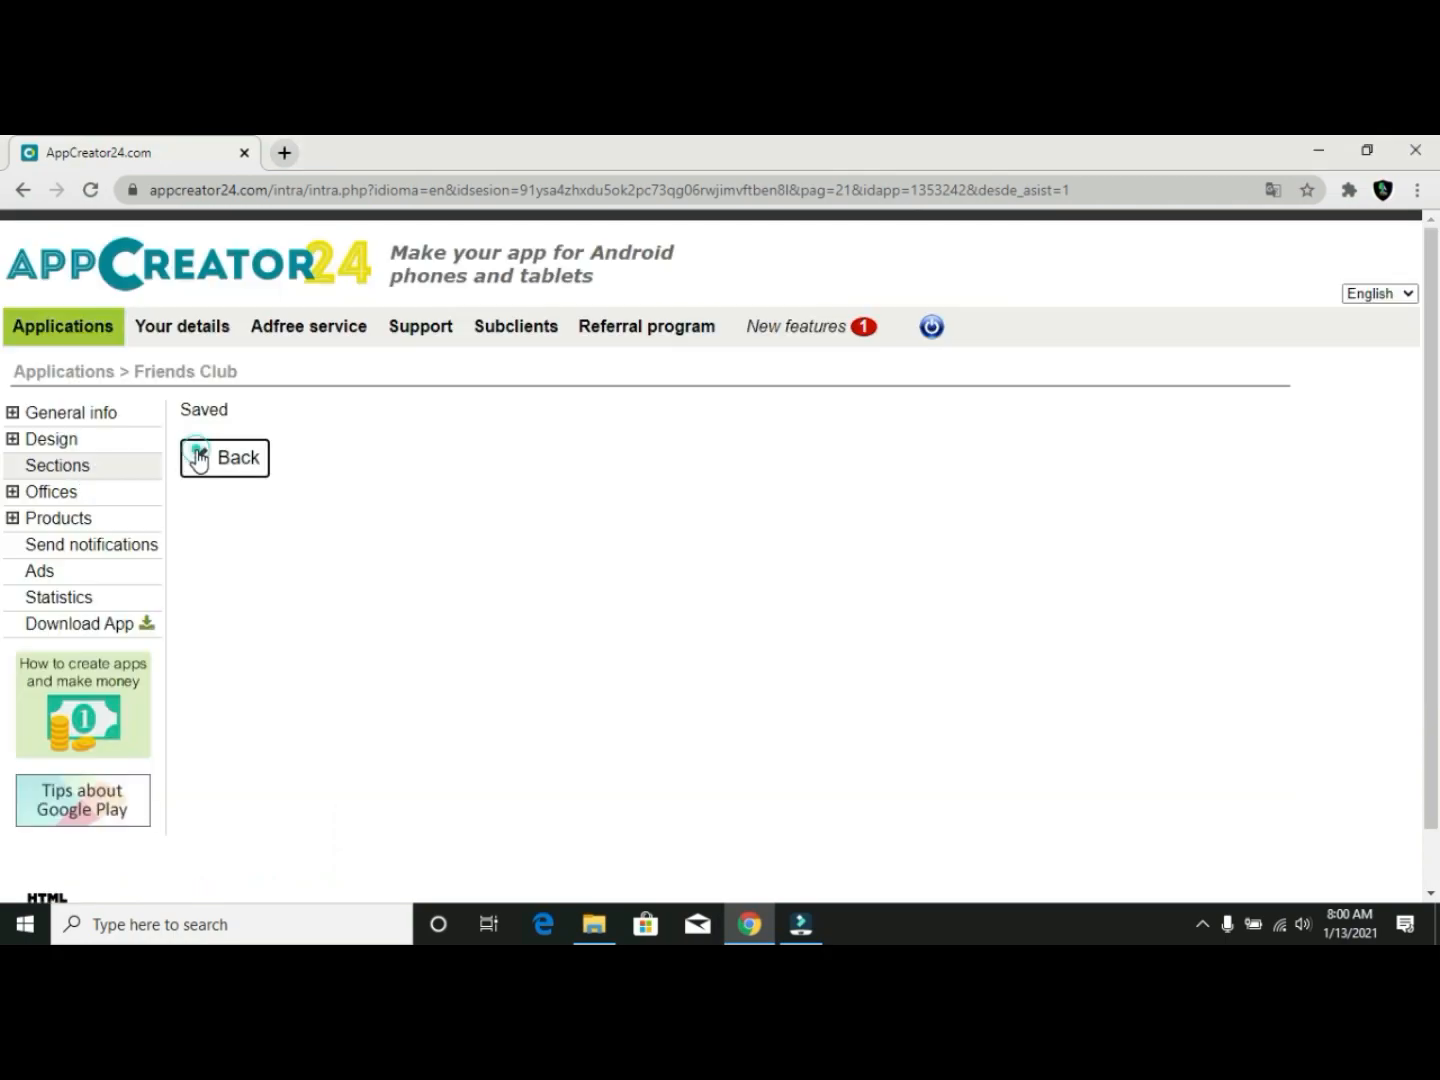
click(199, 459)
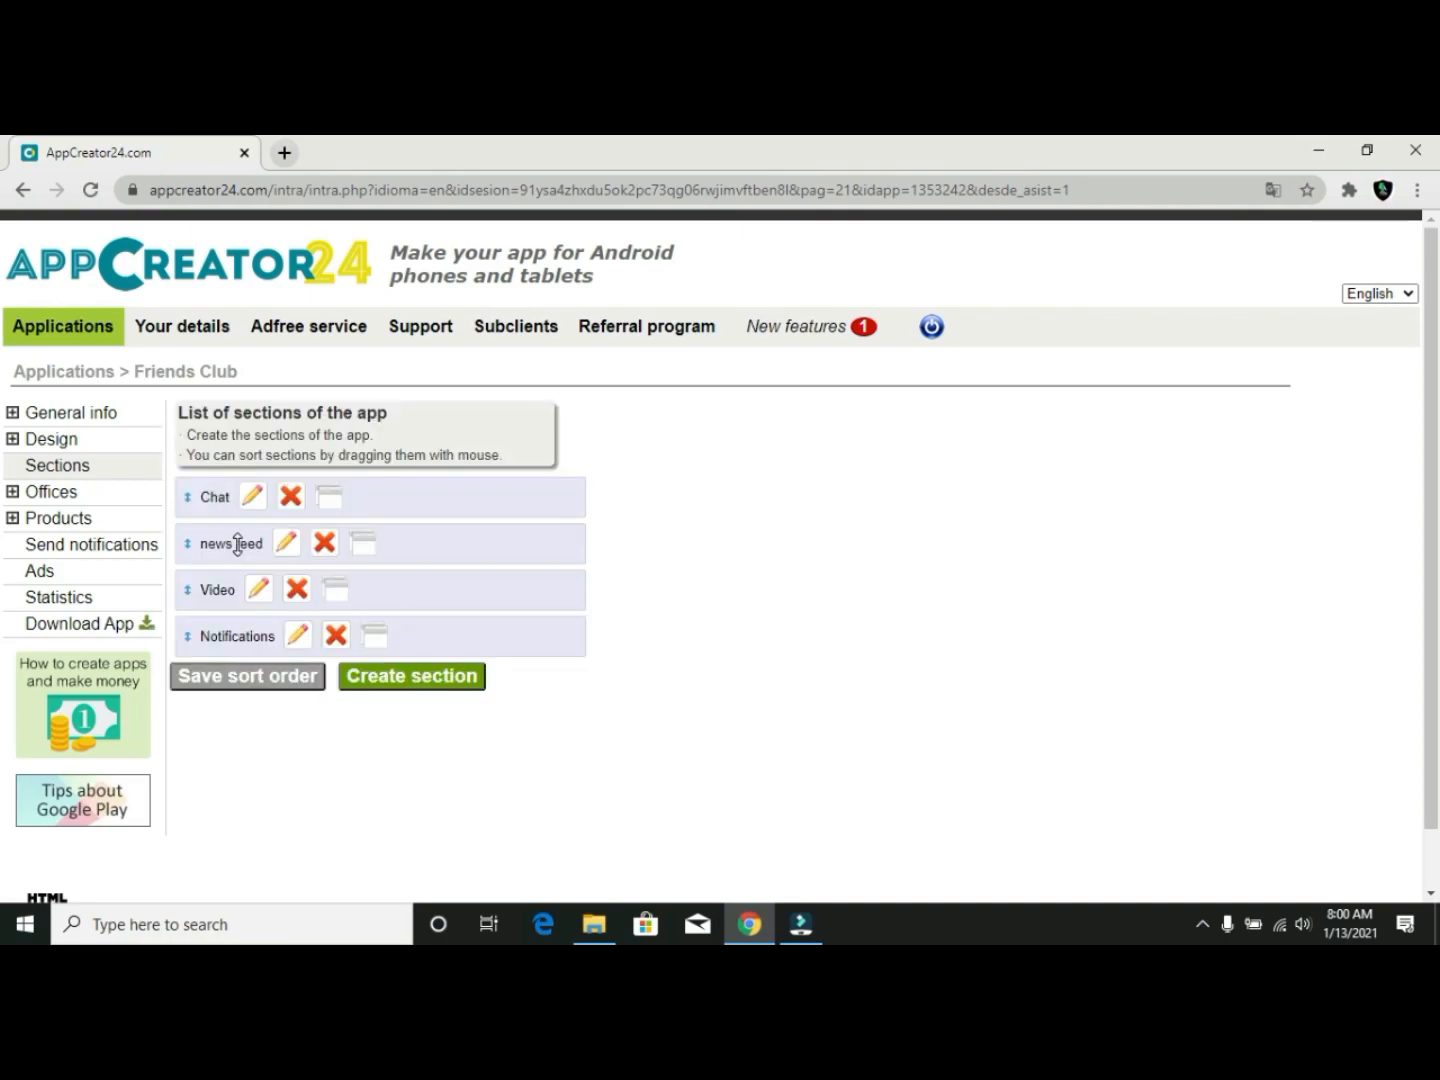
Choose a menu icon for the news feed section from the built-in icon gallery, save it and return to the section list
click(287, 548)
scroll(436, 600, down, 15)
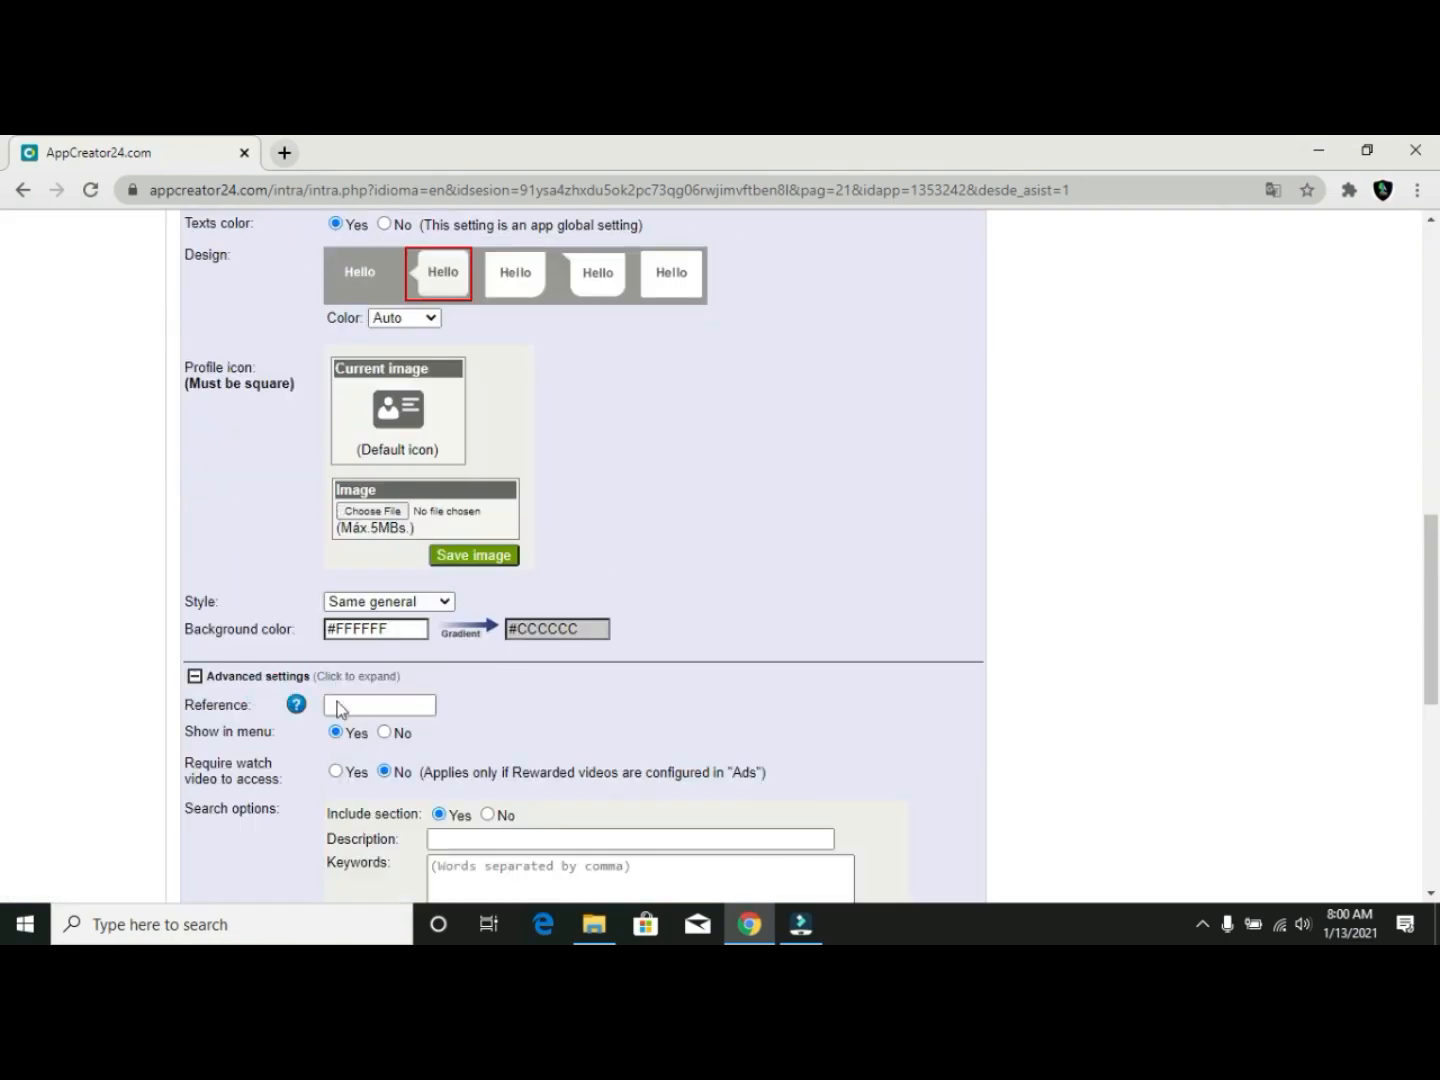
click(433, 599)
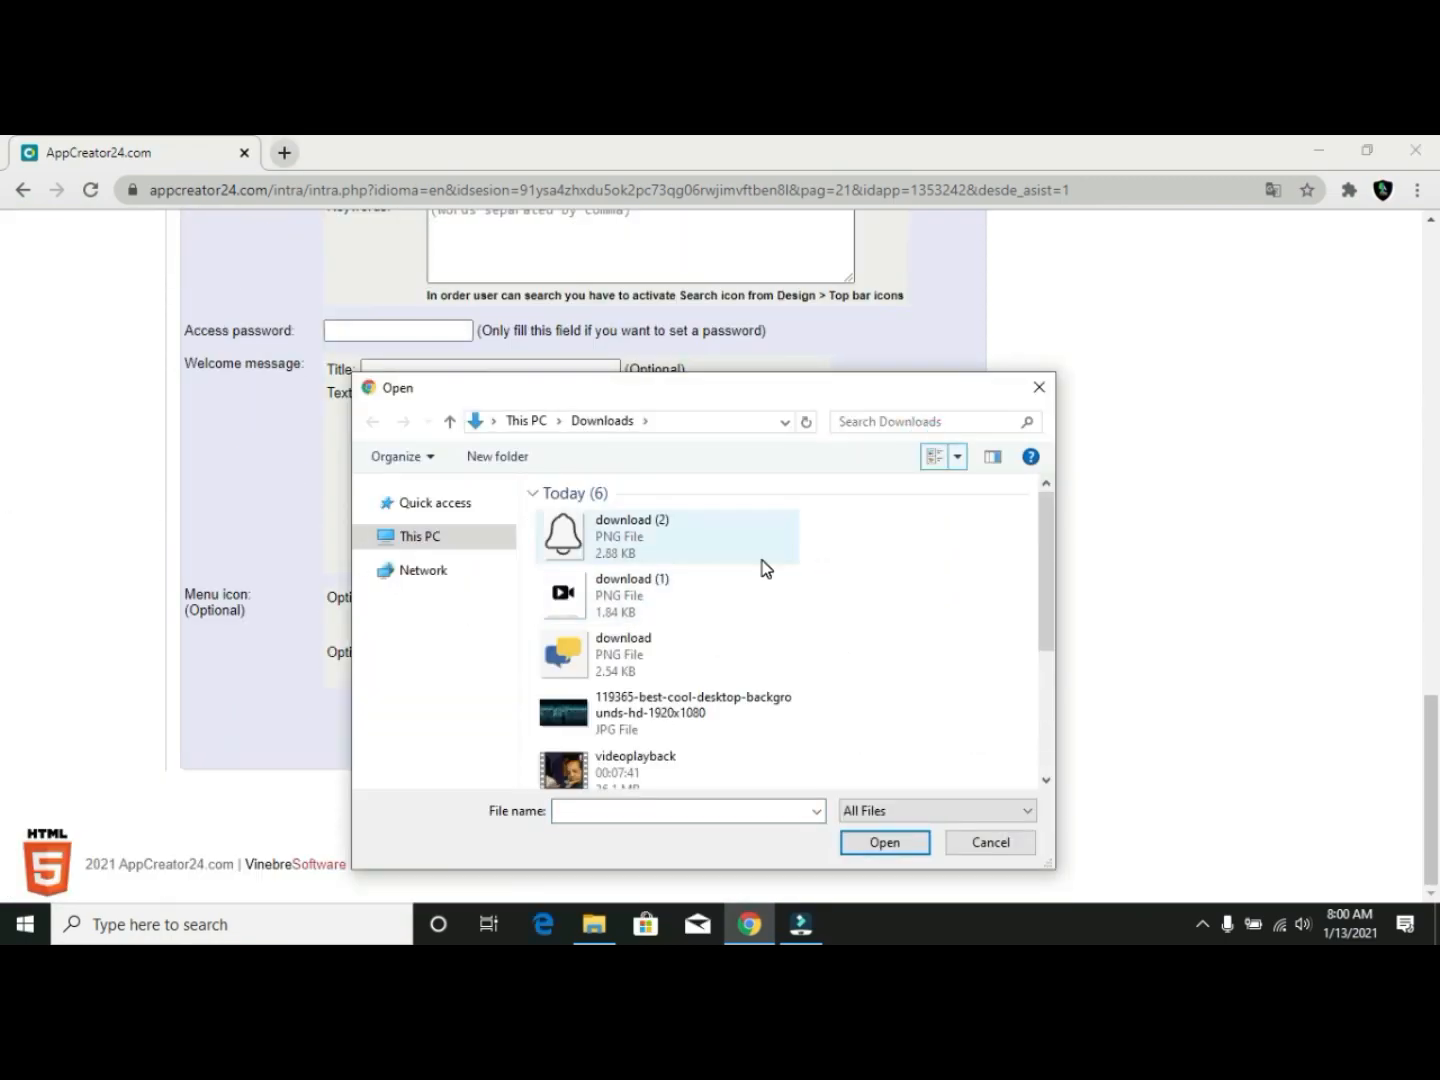
key(Escape)
click(464, 649)
scroll(466, 651, down, 3)
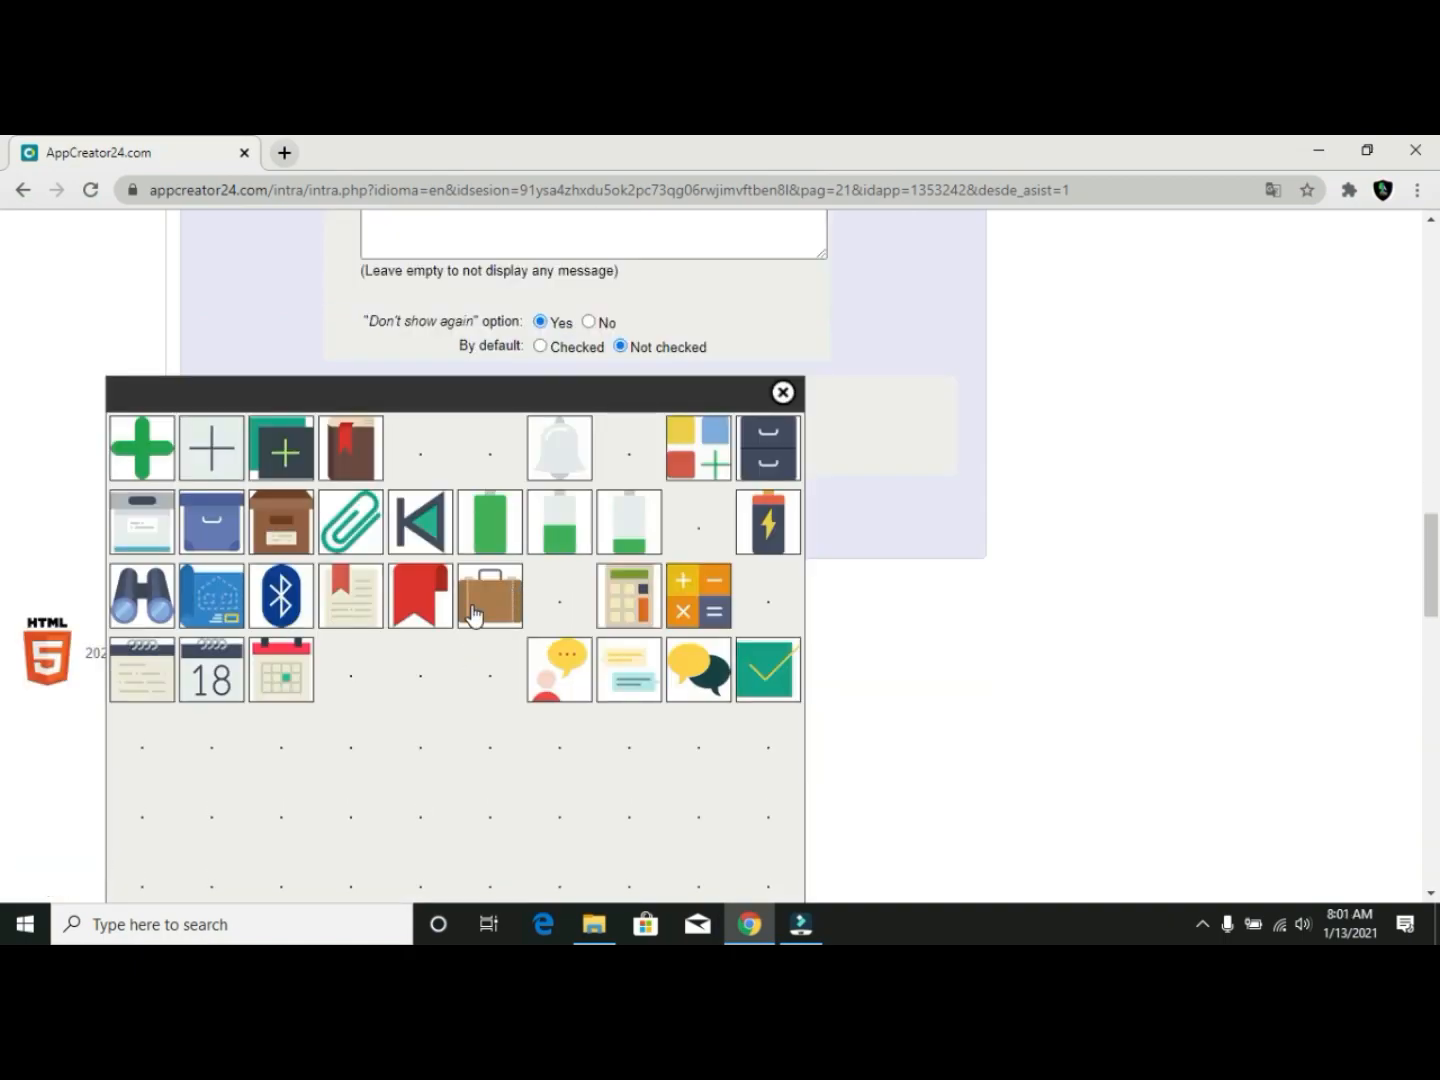
click(611, 725)
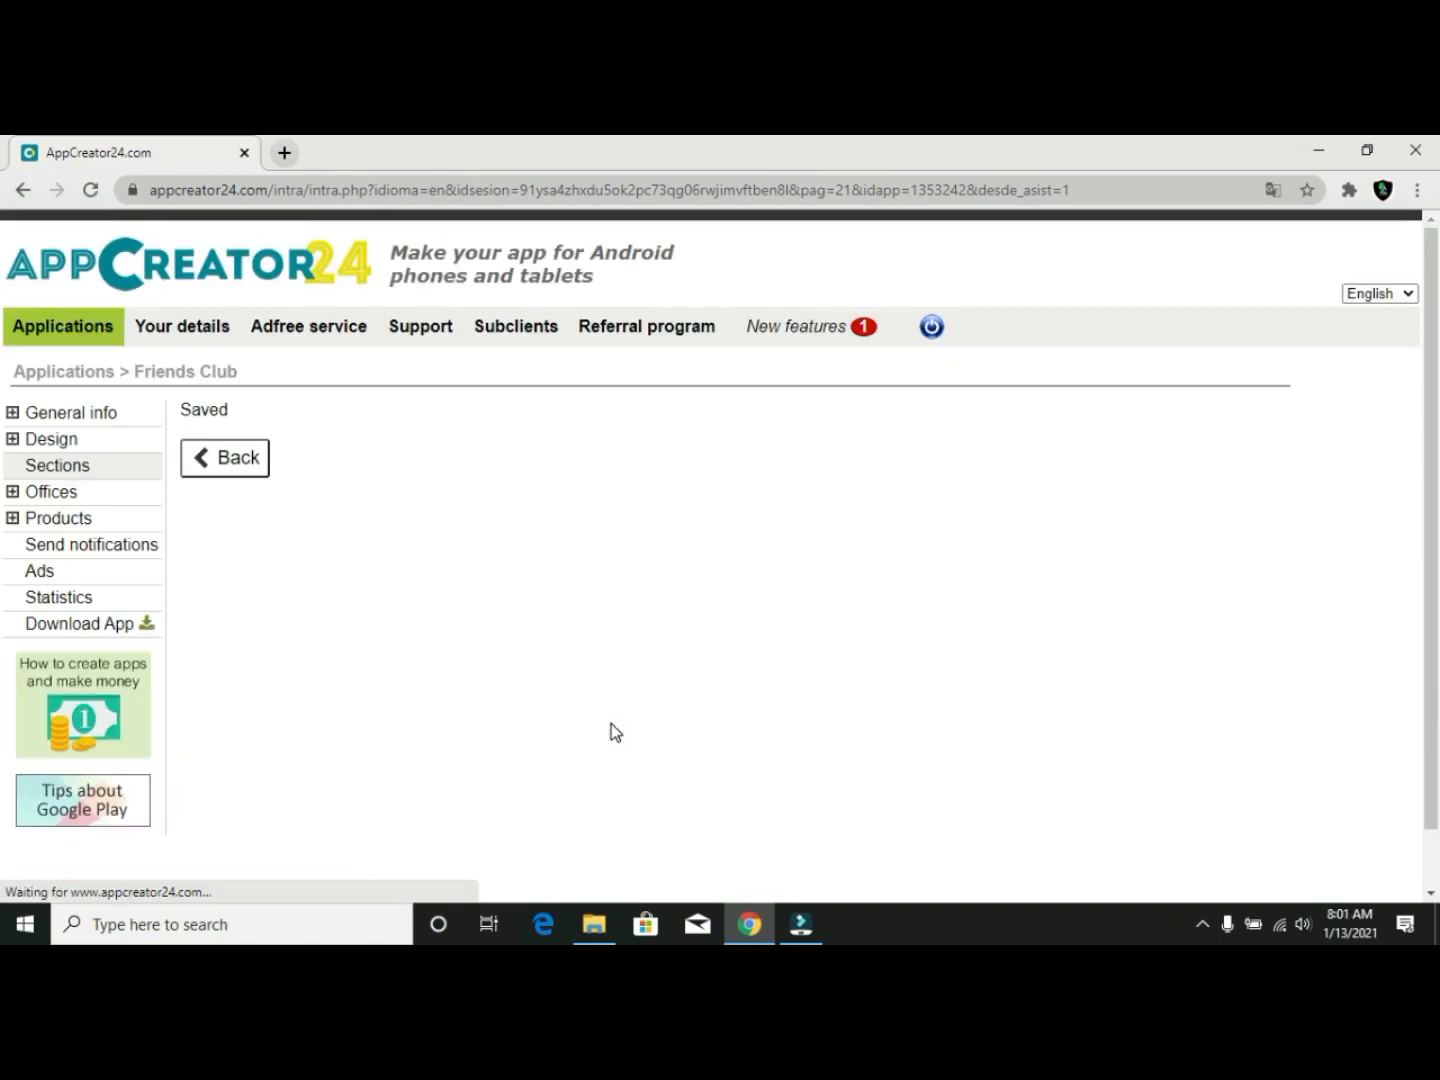
click(55, 470)
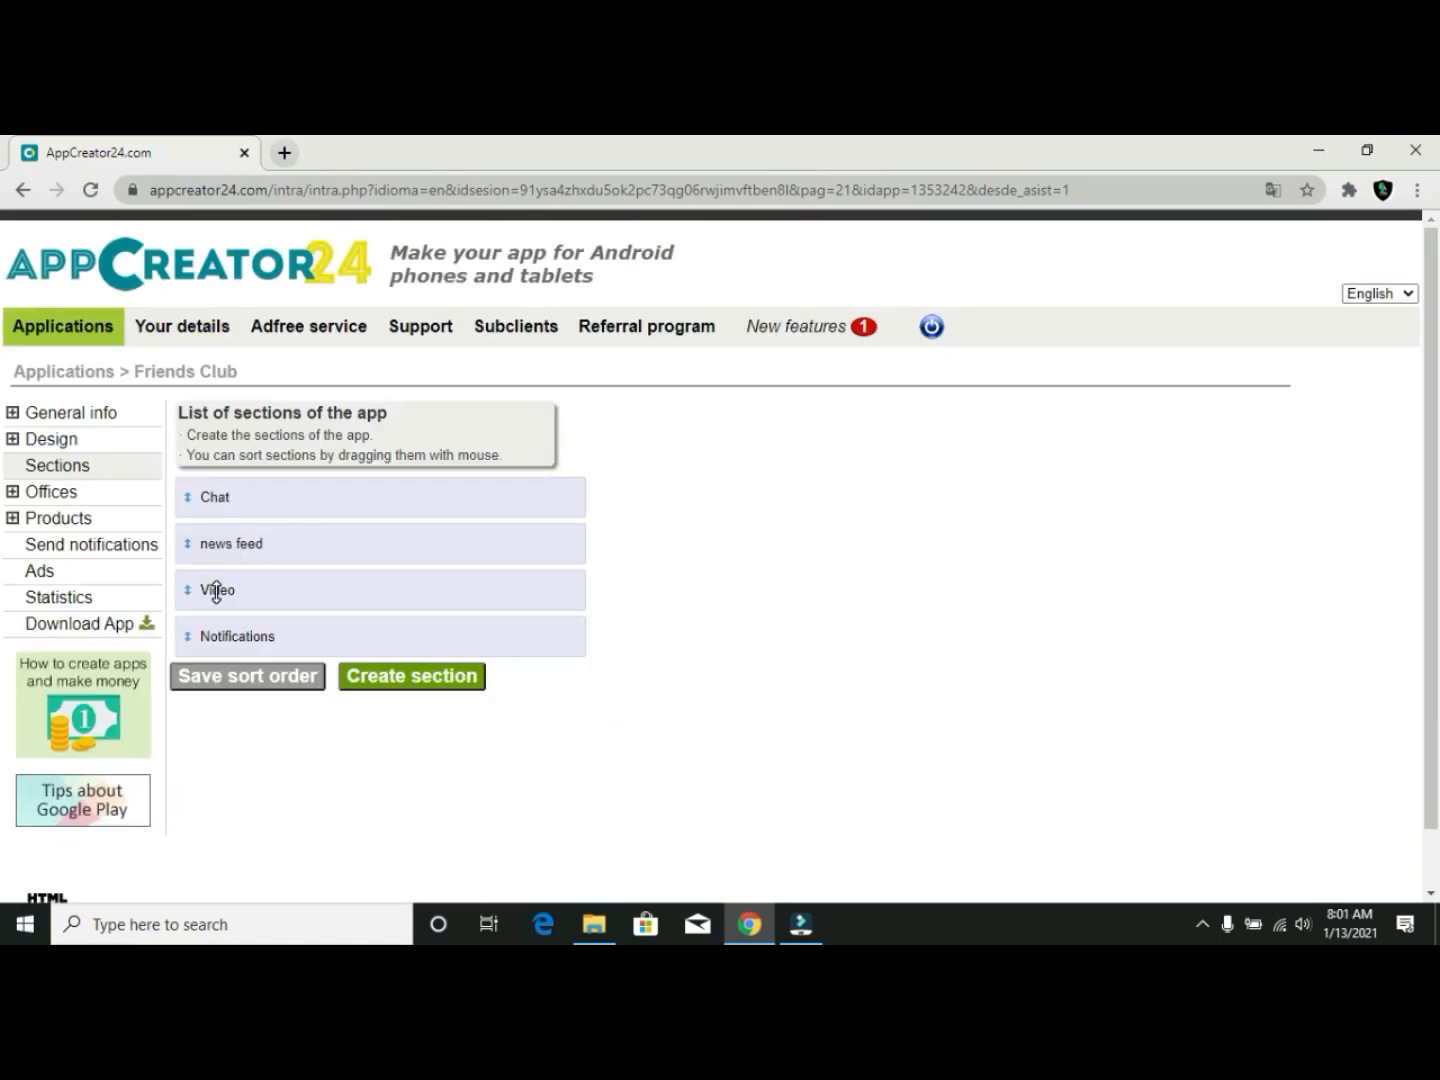
Choose a menu icon for the Video section, save the section and return to the section list
click(227, 590)
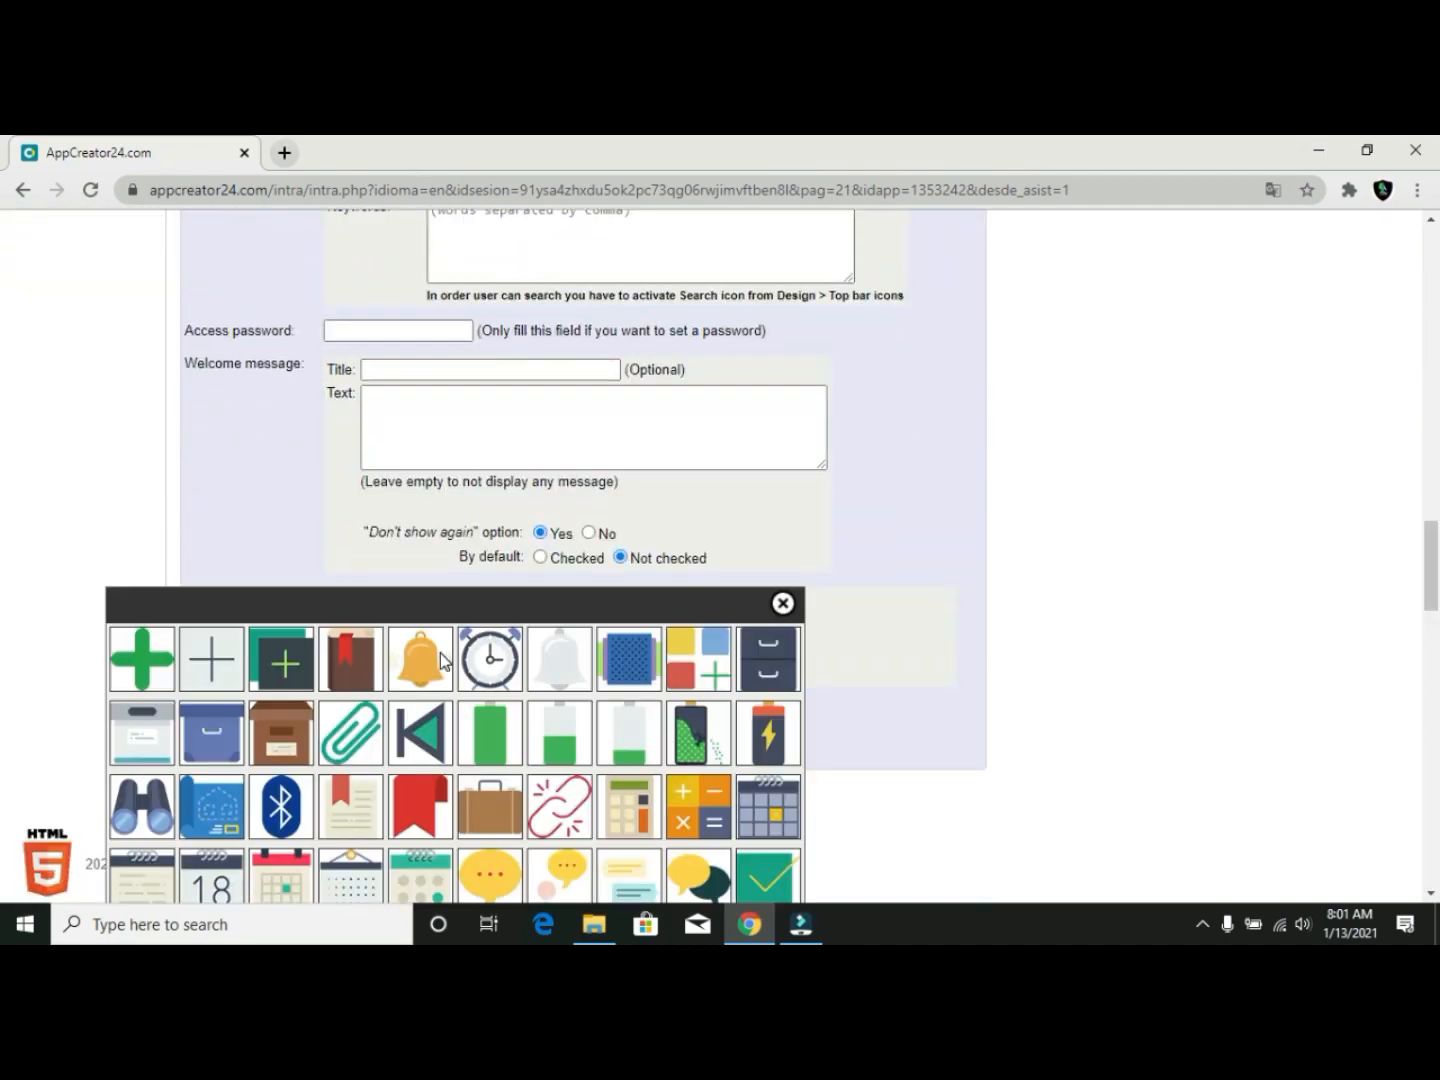
click(790, 502)
click(632, 734)
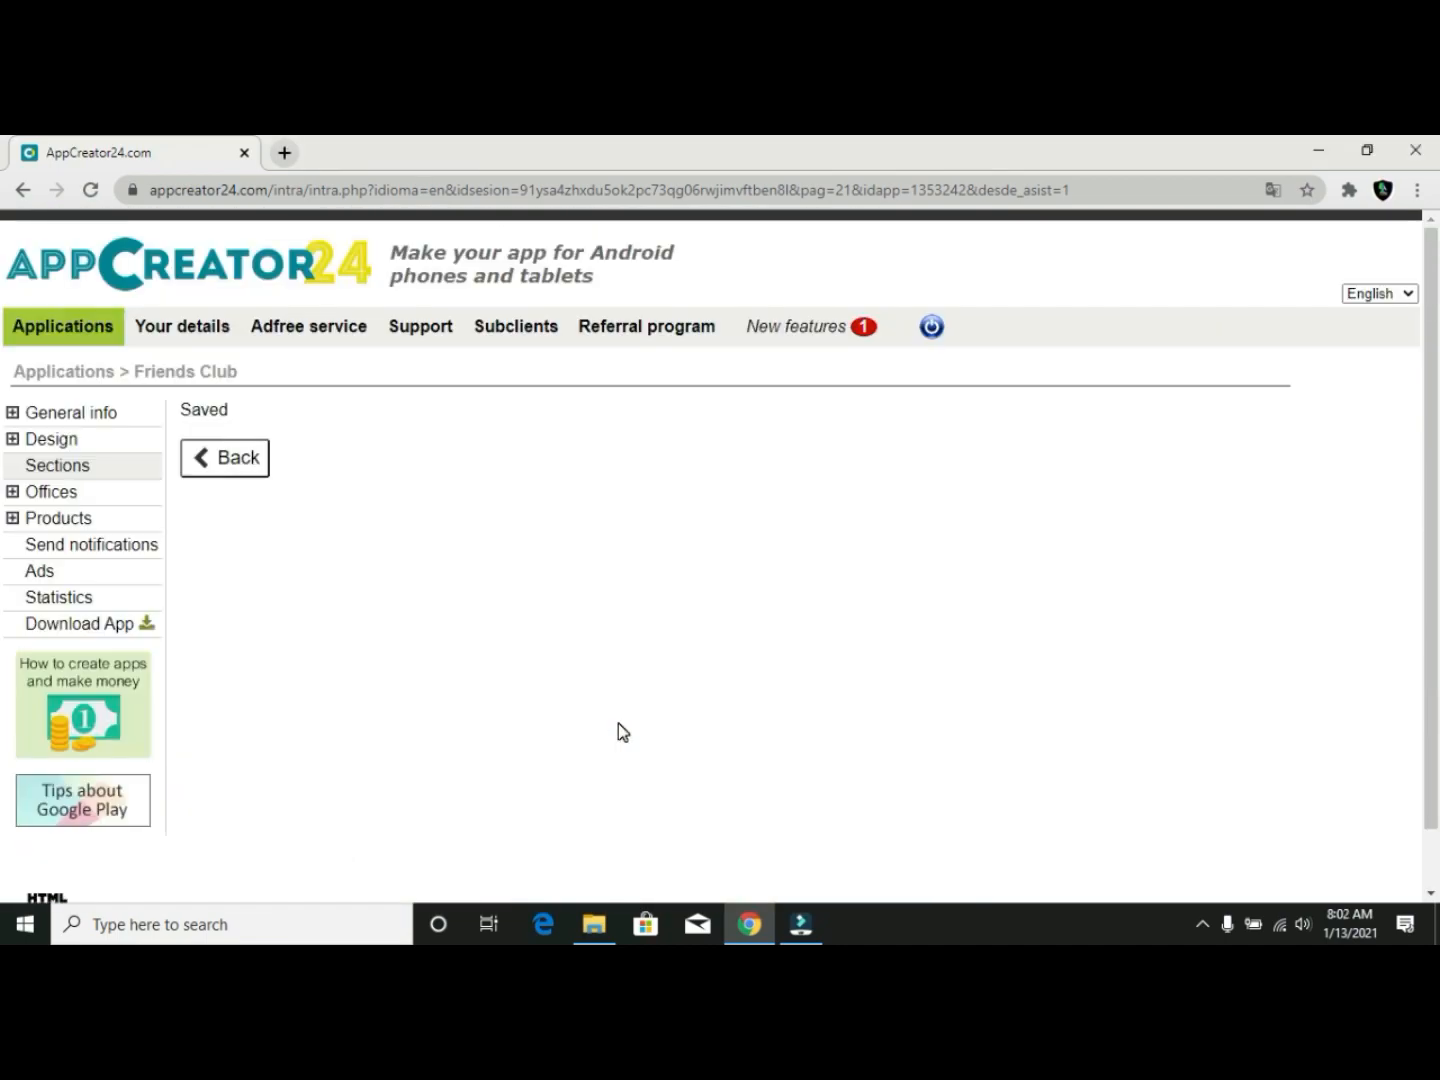
click(232, 465)
Set the Notifications section's menu icon to download (2).png from the Downloads folder, save it and return to the section list
click(297, 640)
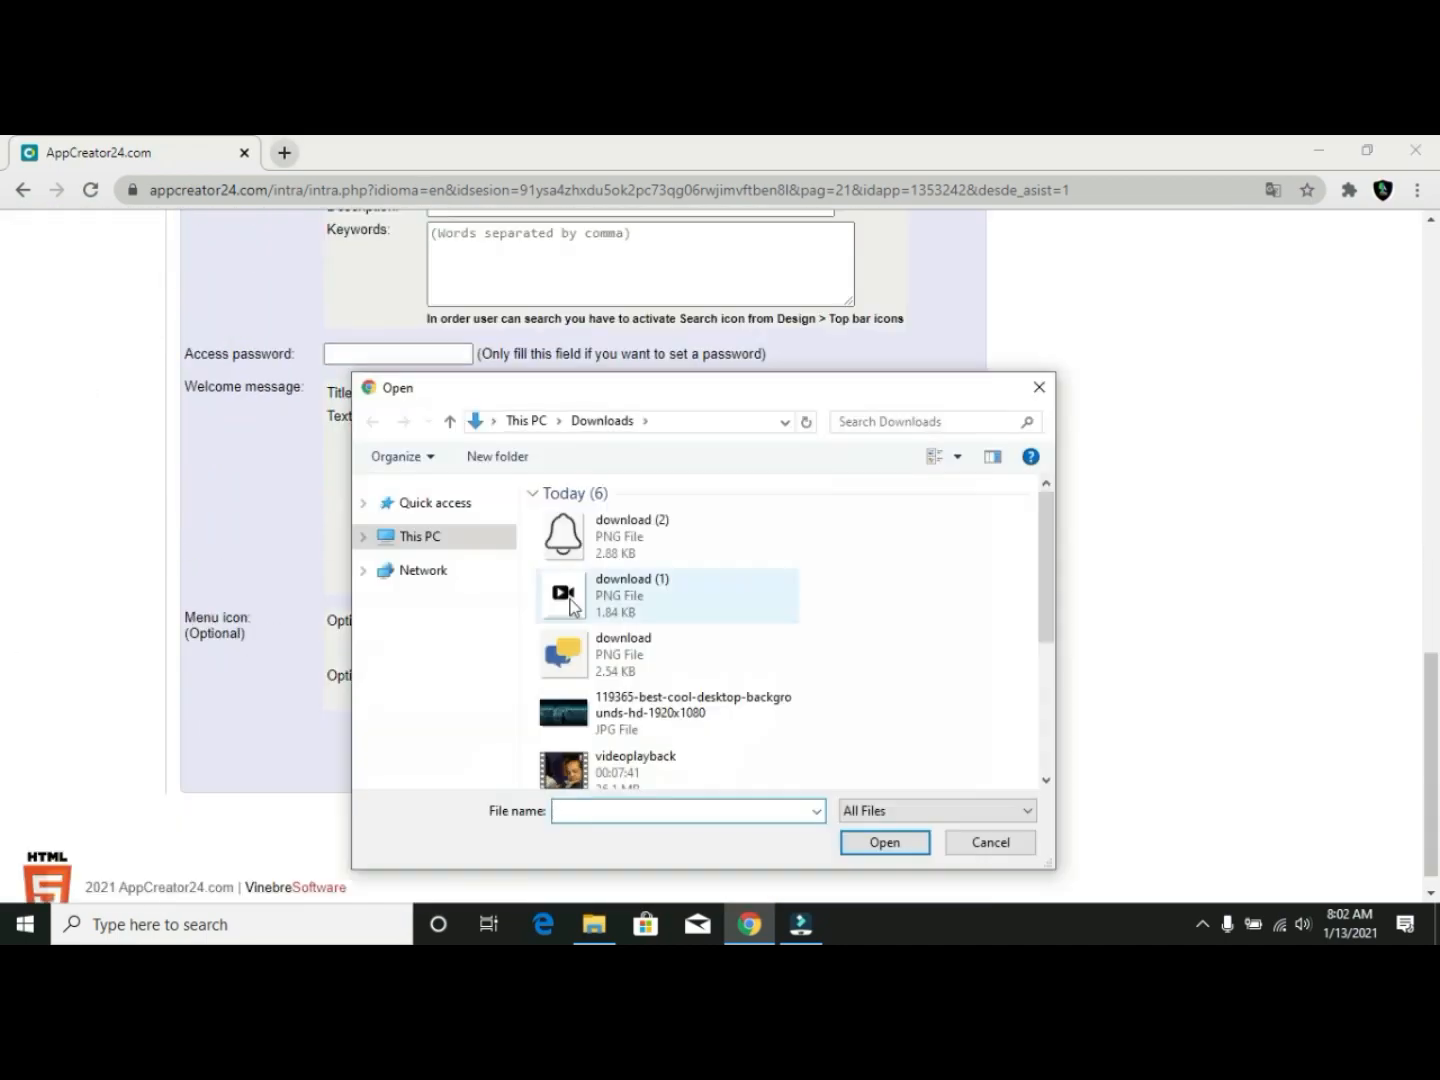
double_click(623, 548)
click(628, 752)
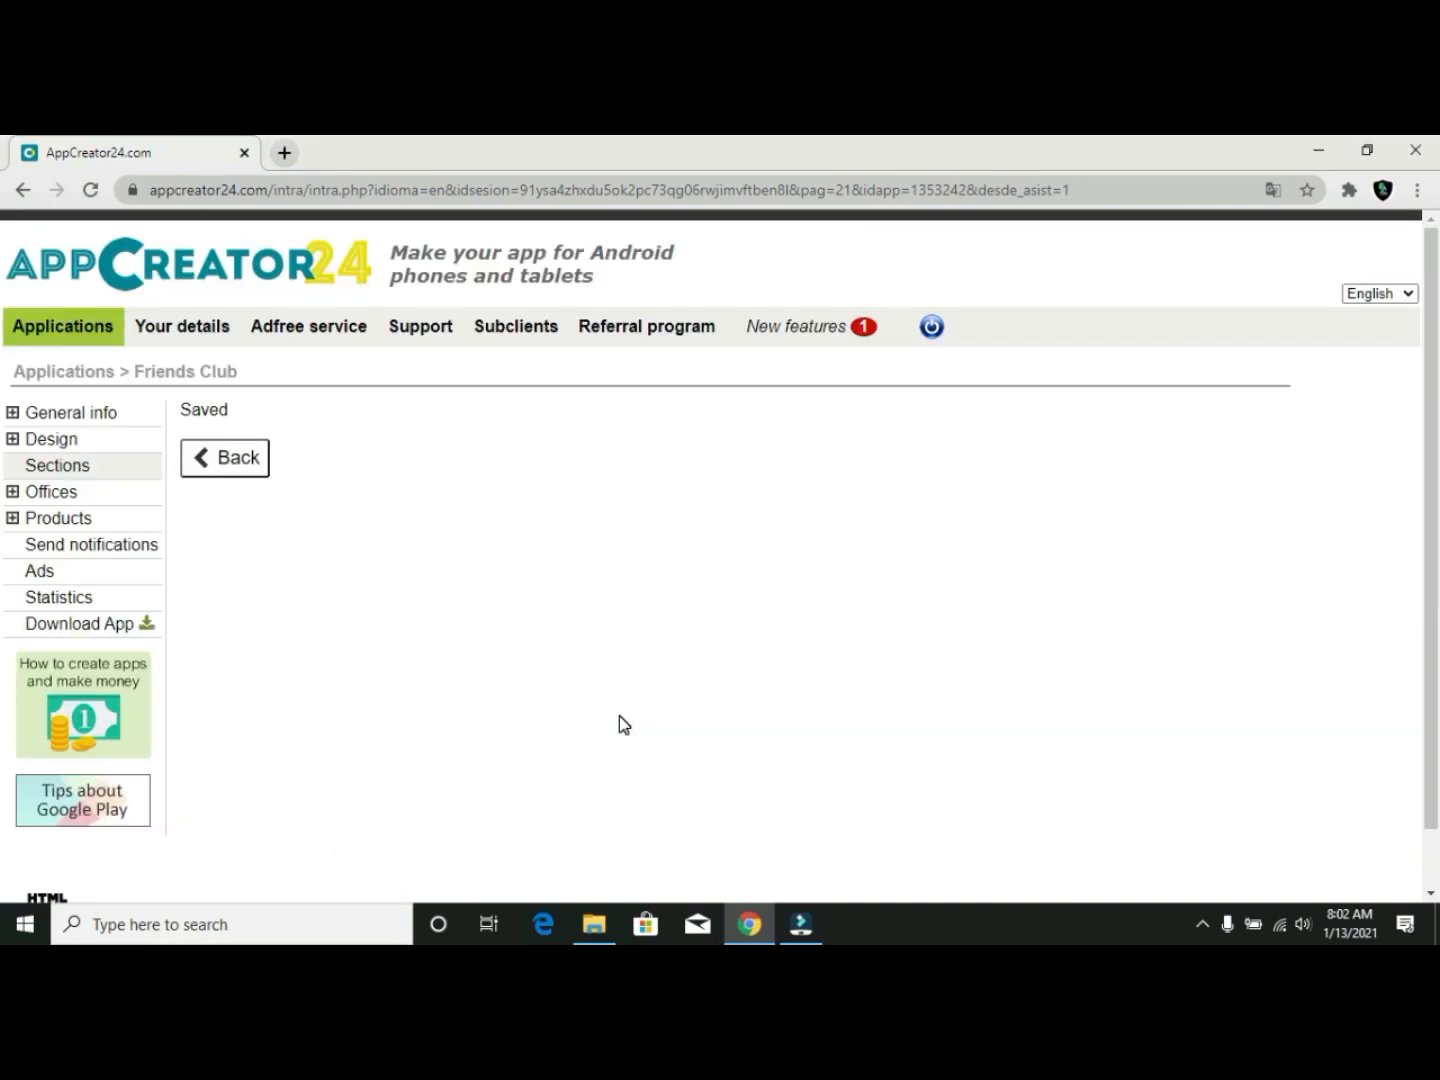
click(204, 456)
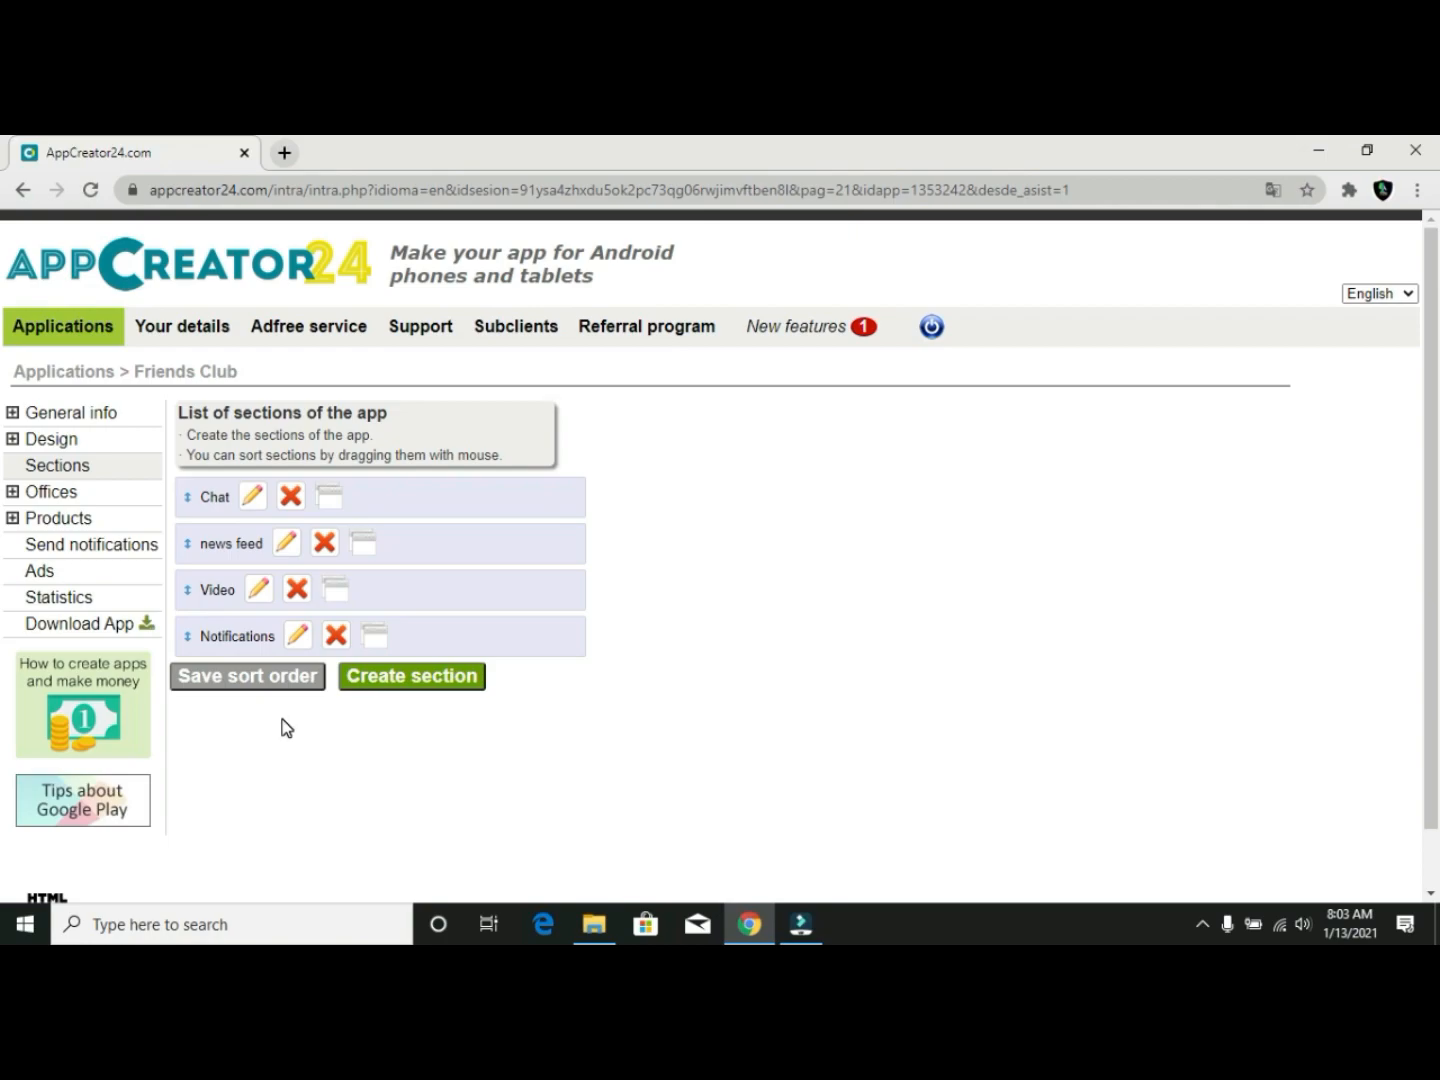
Set the app's main menu type to Table menu in the design settings, keep its default options and save
click(52, 440)
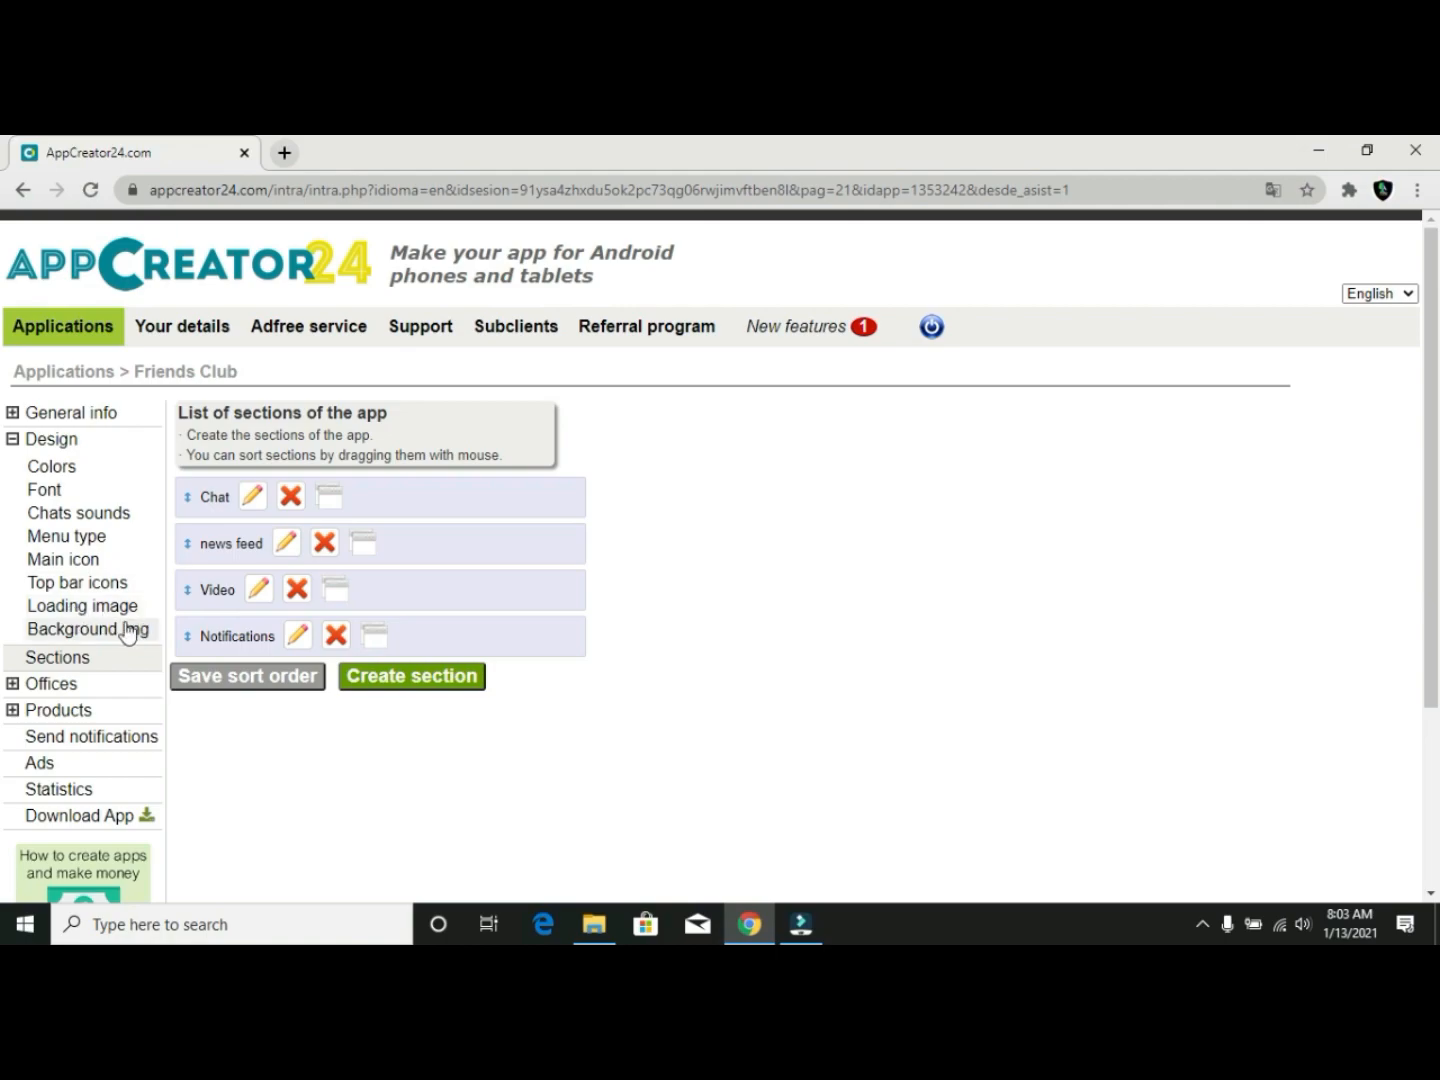
click(61, 542)
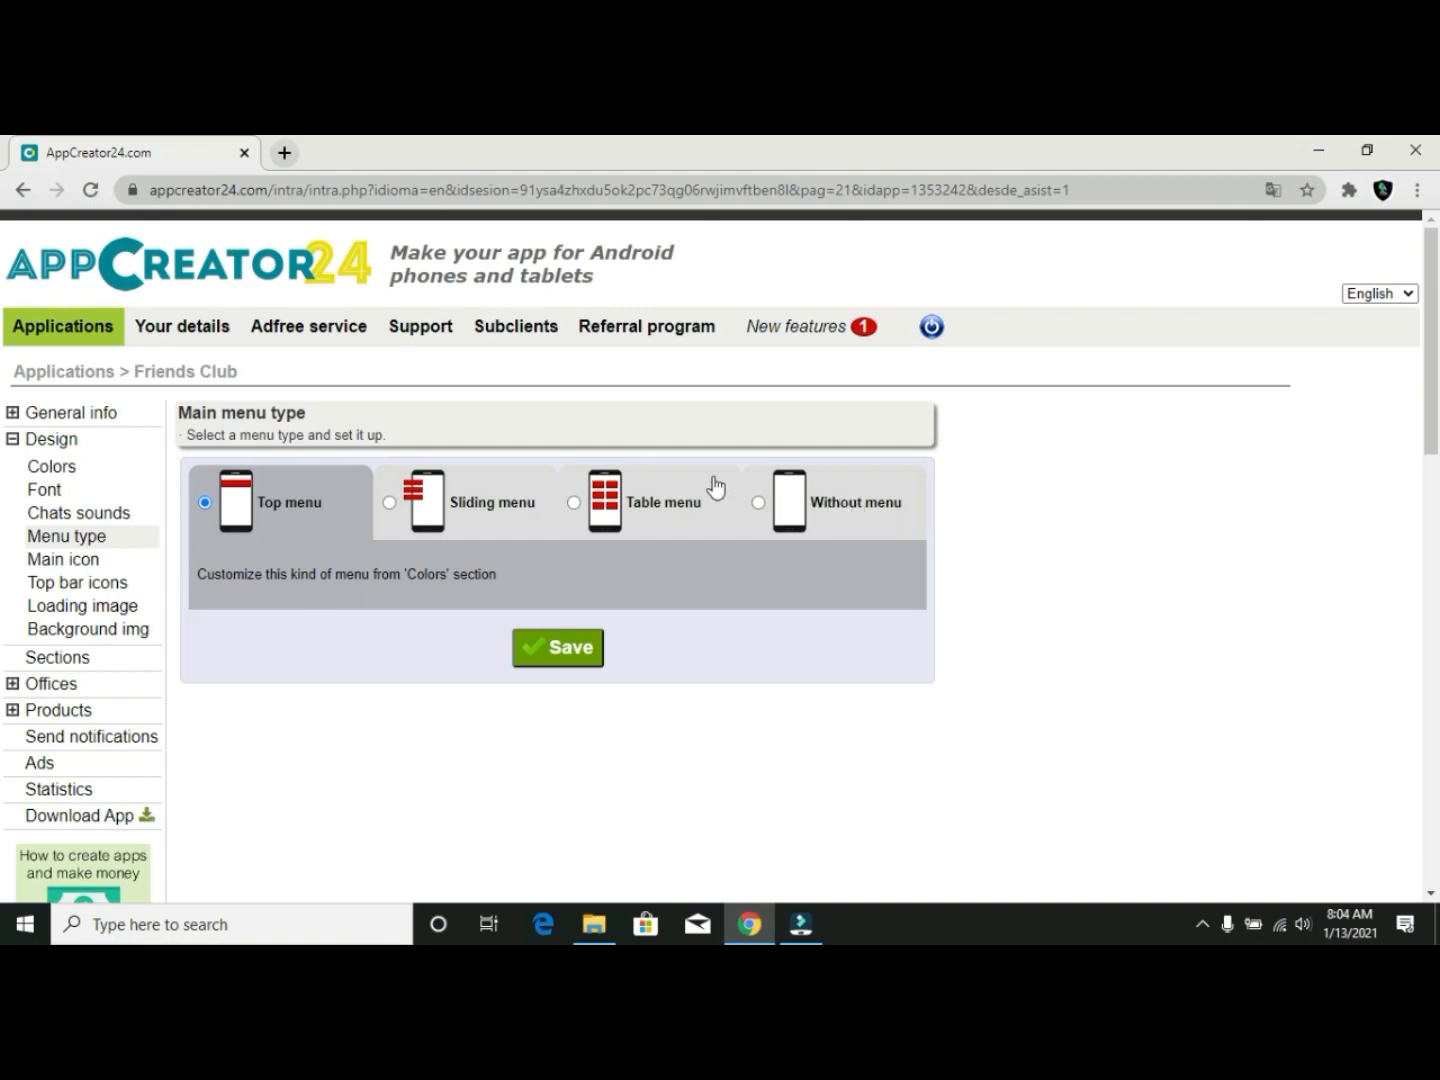
click(575, 503)
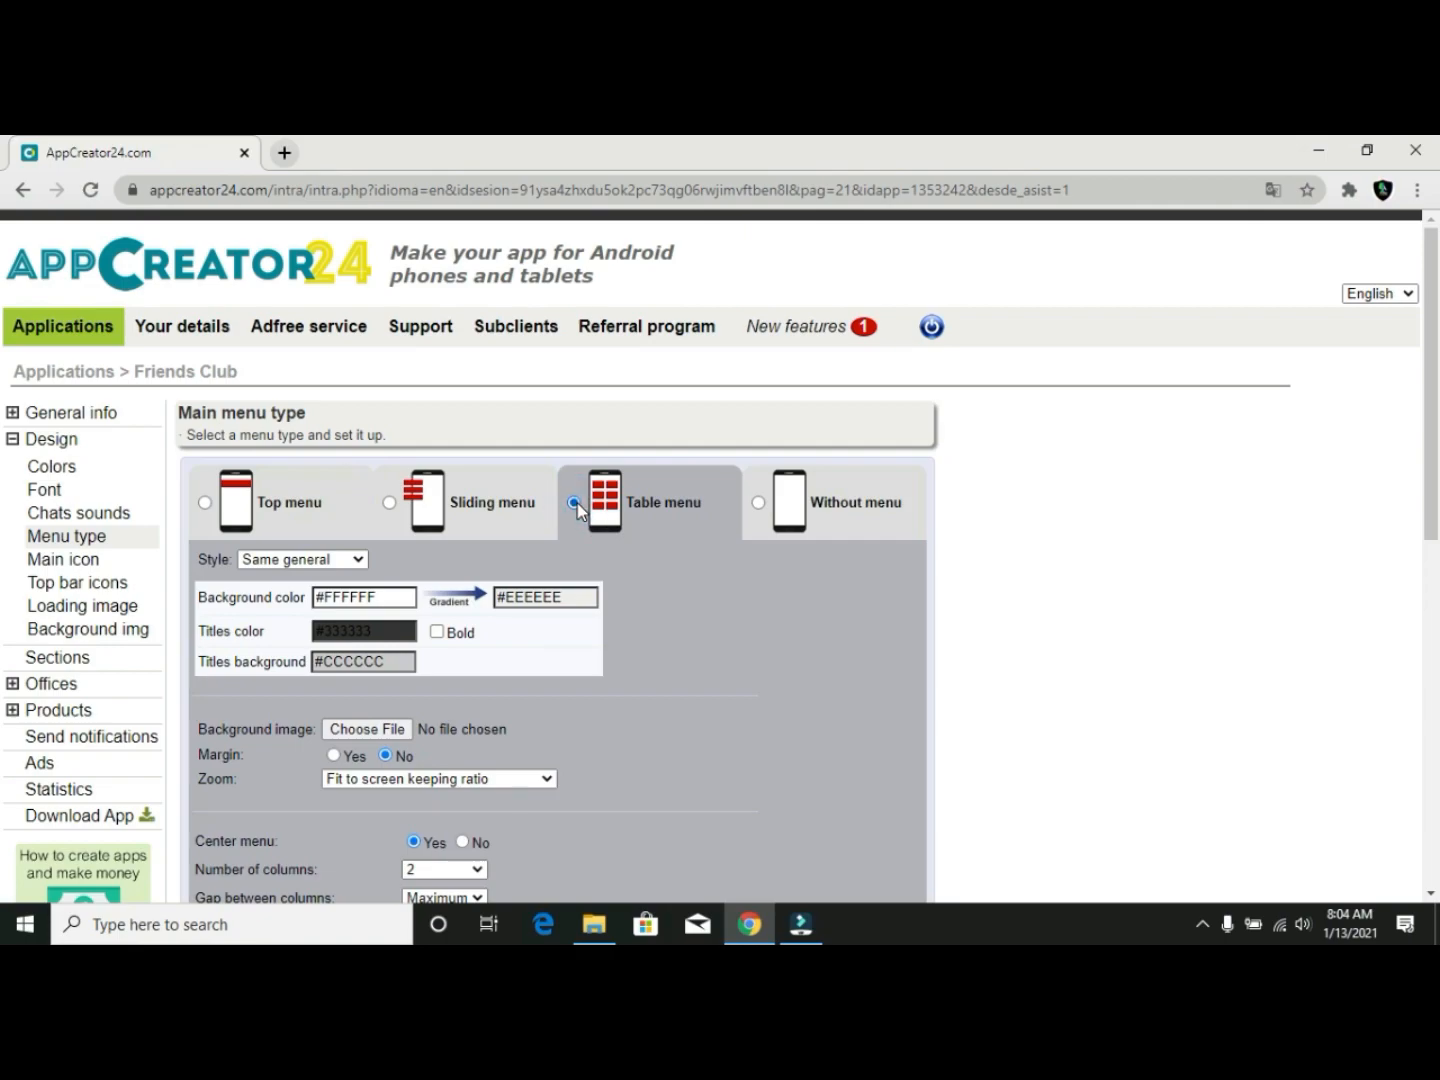
scroll(577, 503, down, 8)
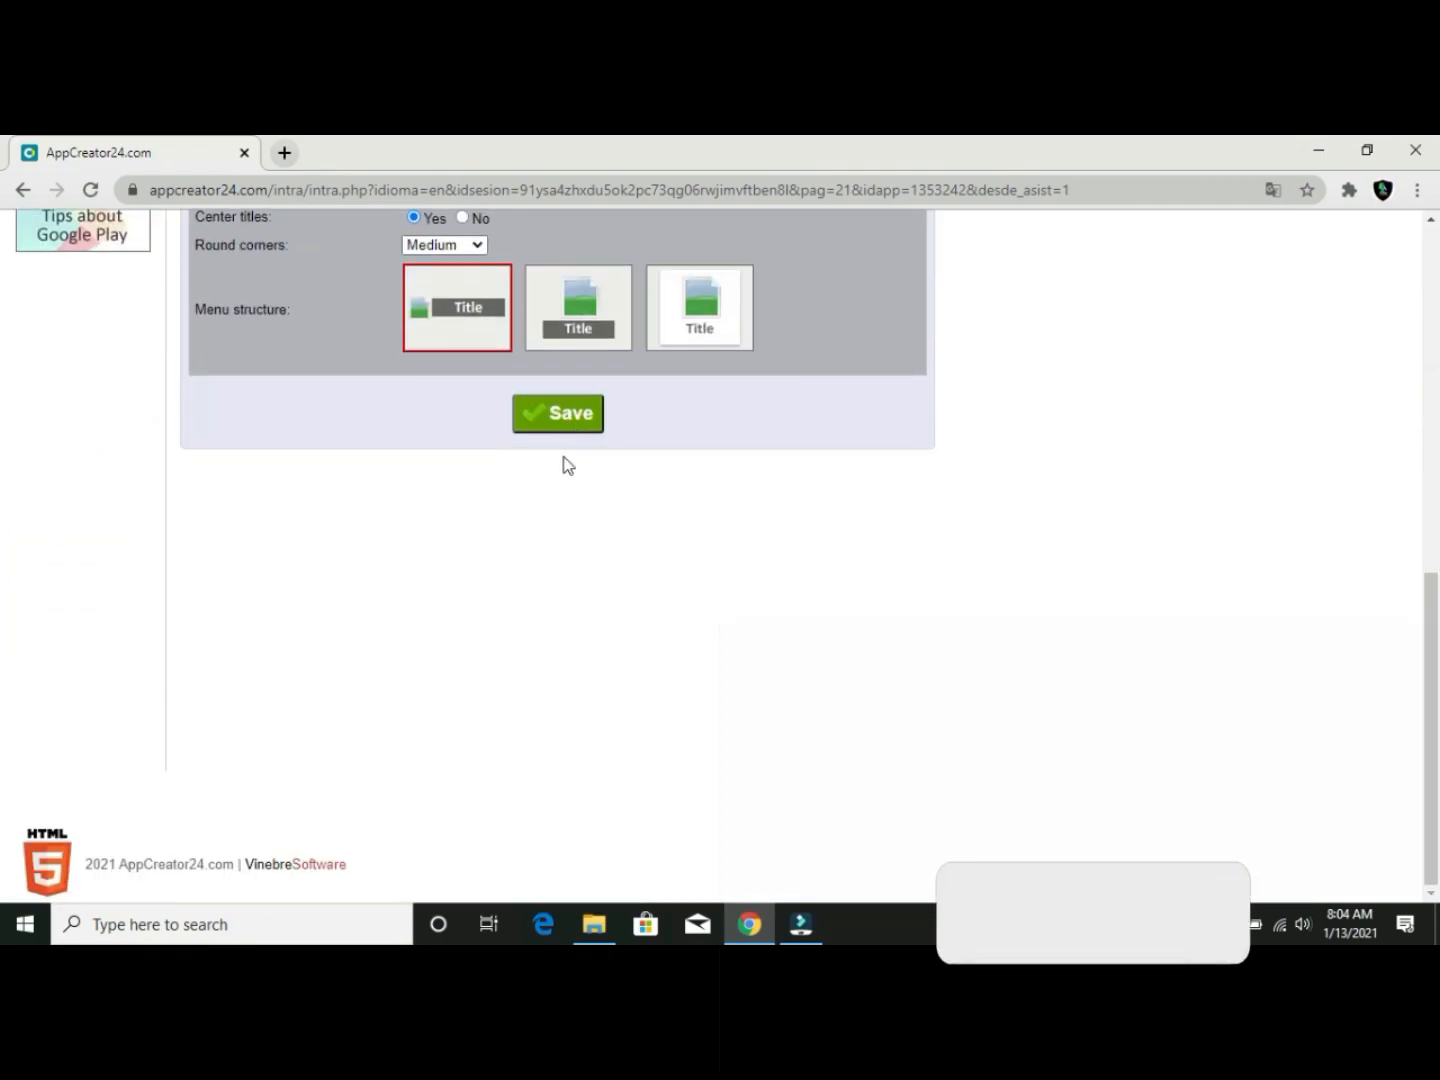
scroll(563, 466, up, 1)
click(564, 517)
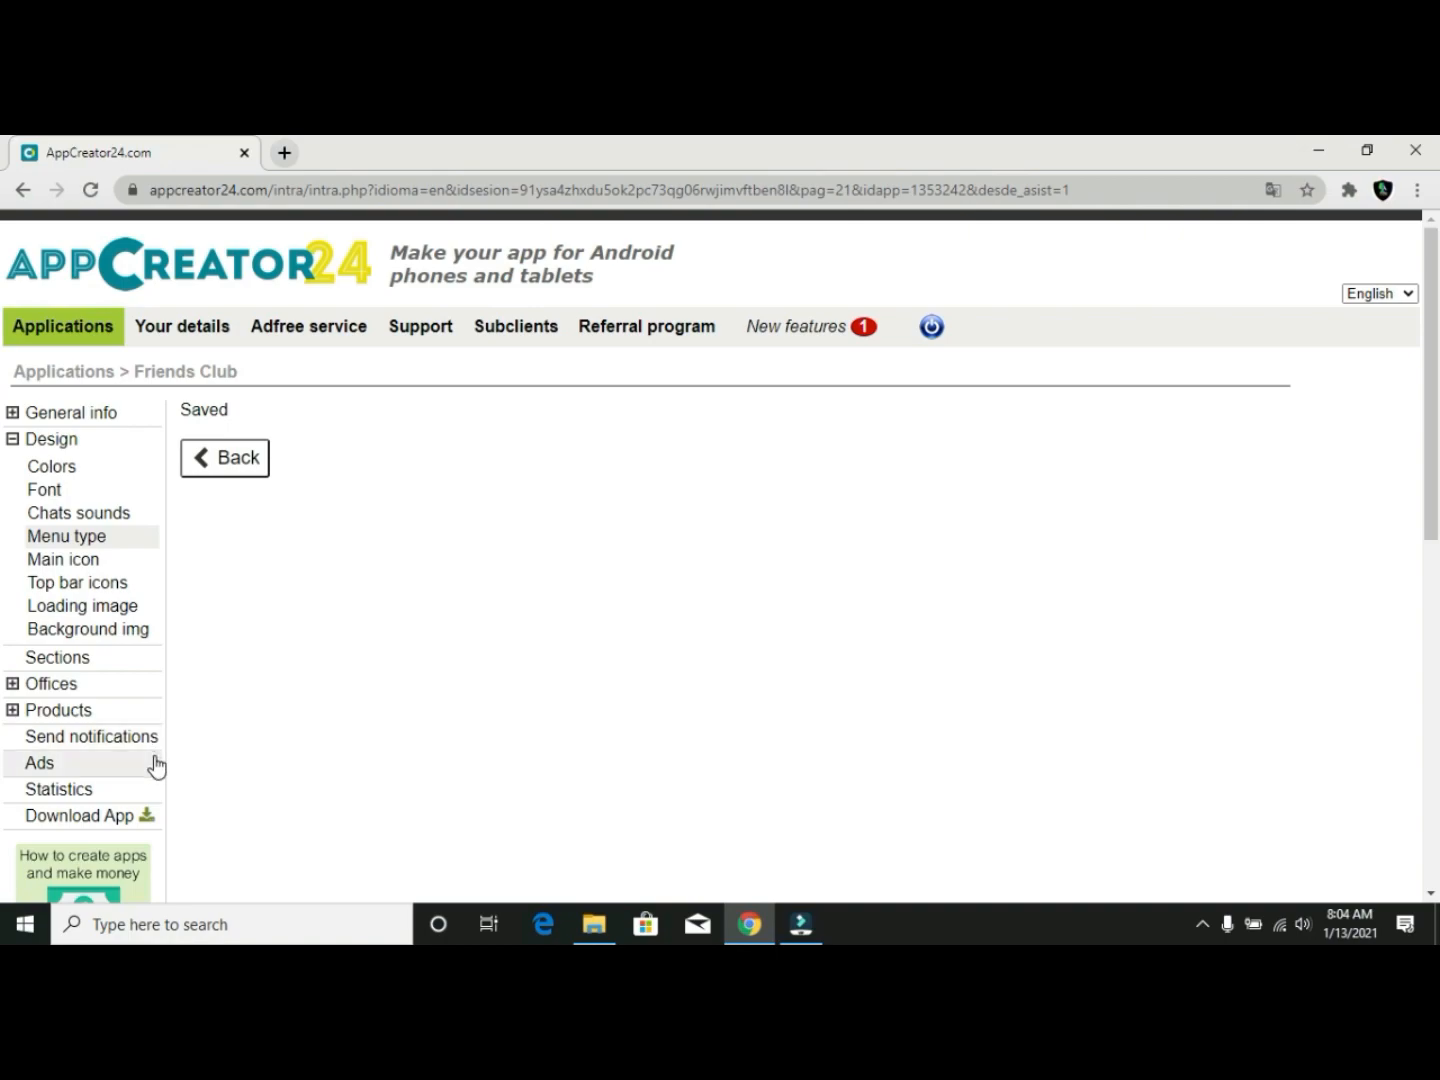
Open the Friends Club download page and download the app's Android APK file
click(125, 821)
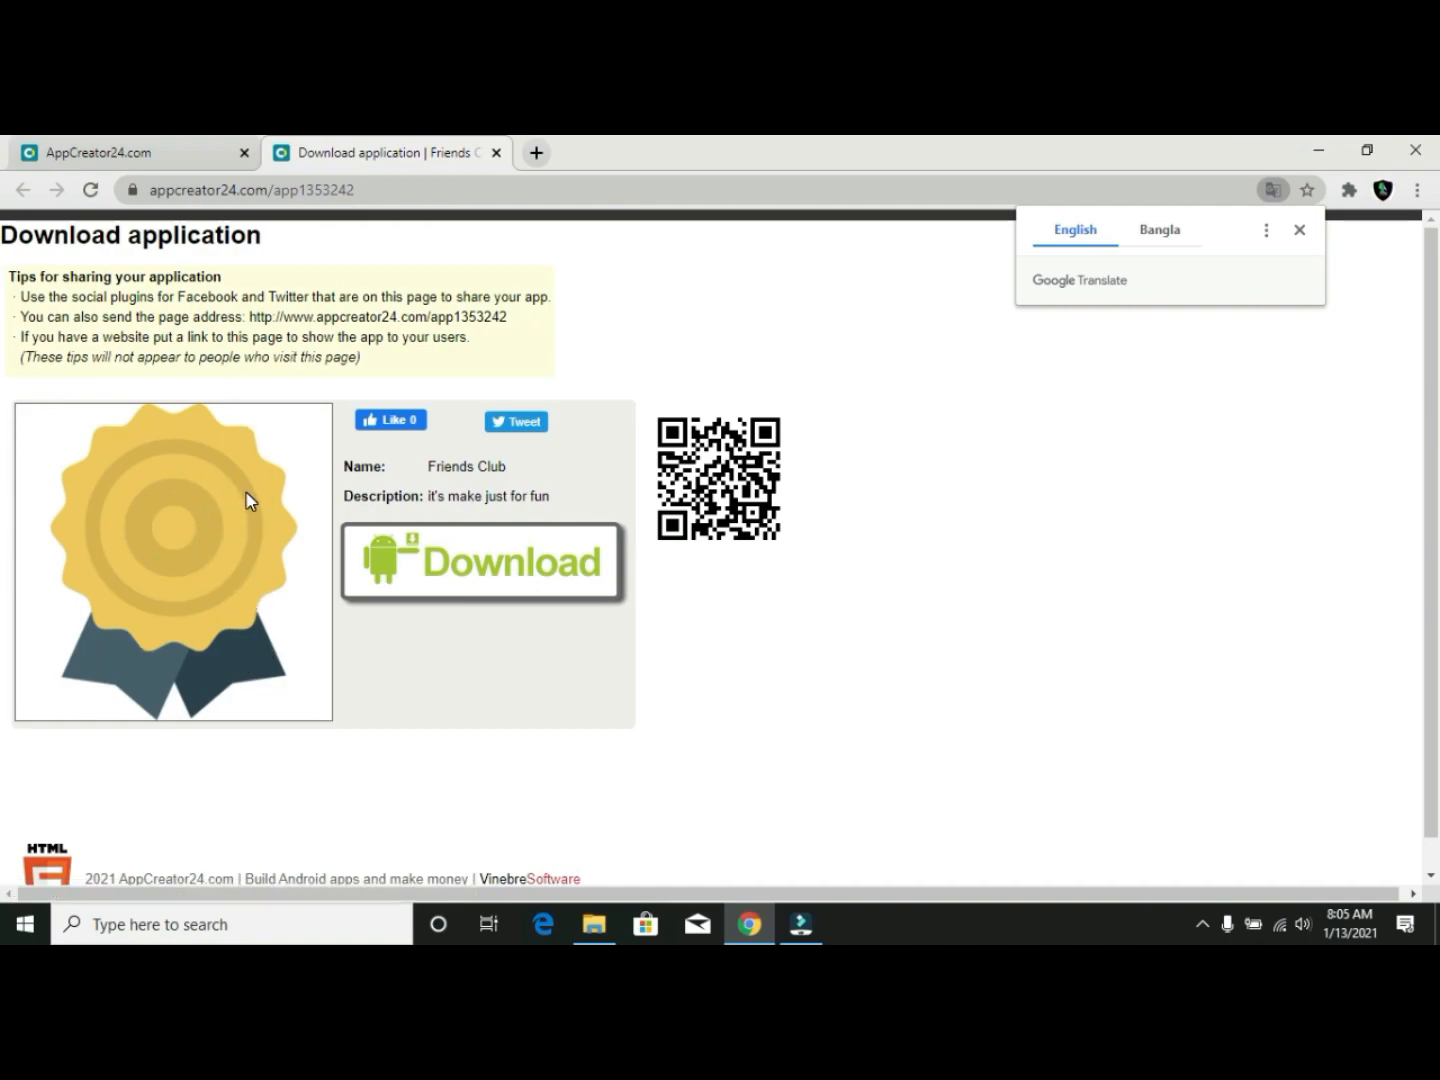
click(479, 591)
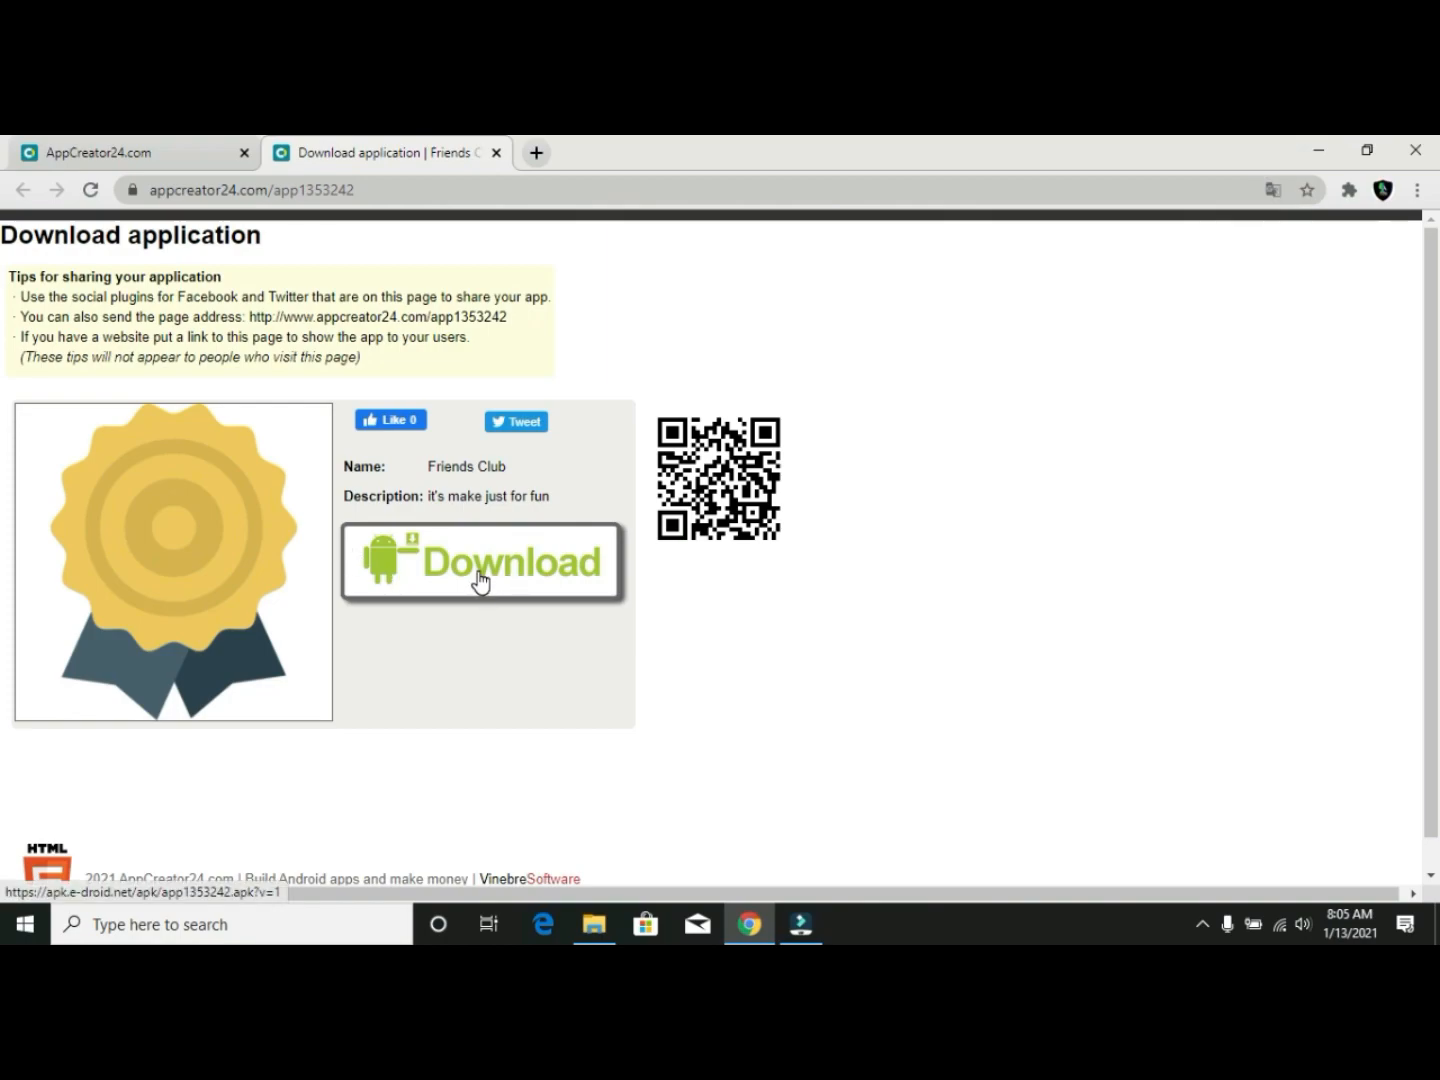
click(479, 579)
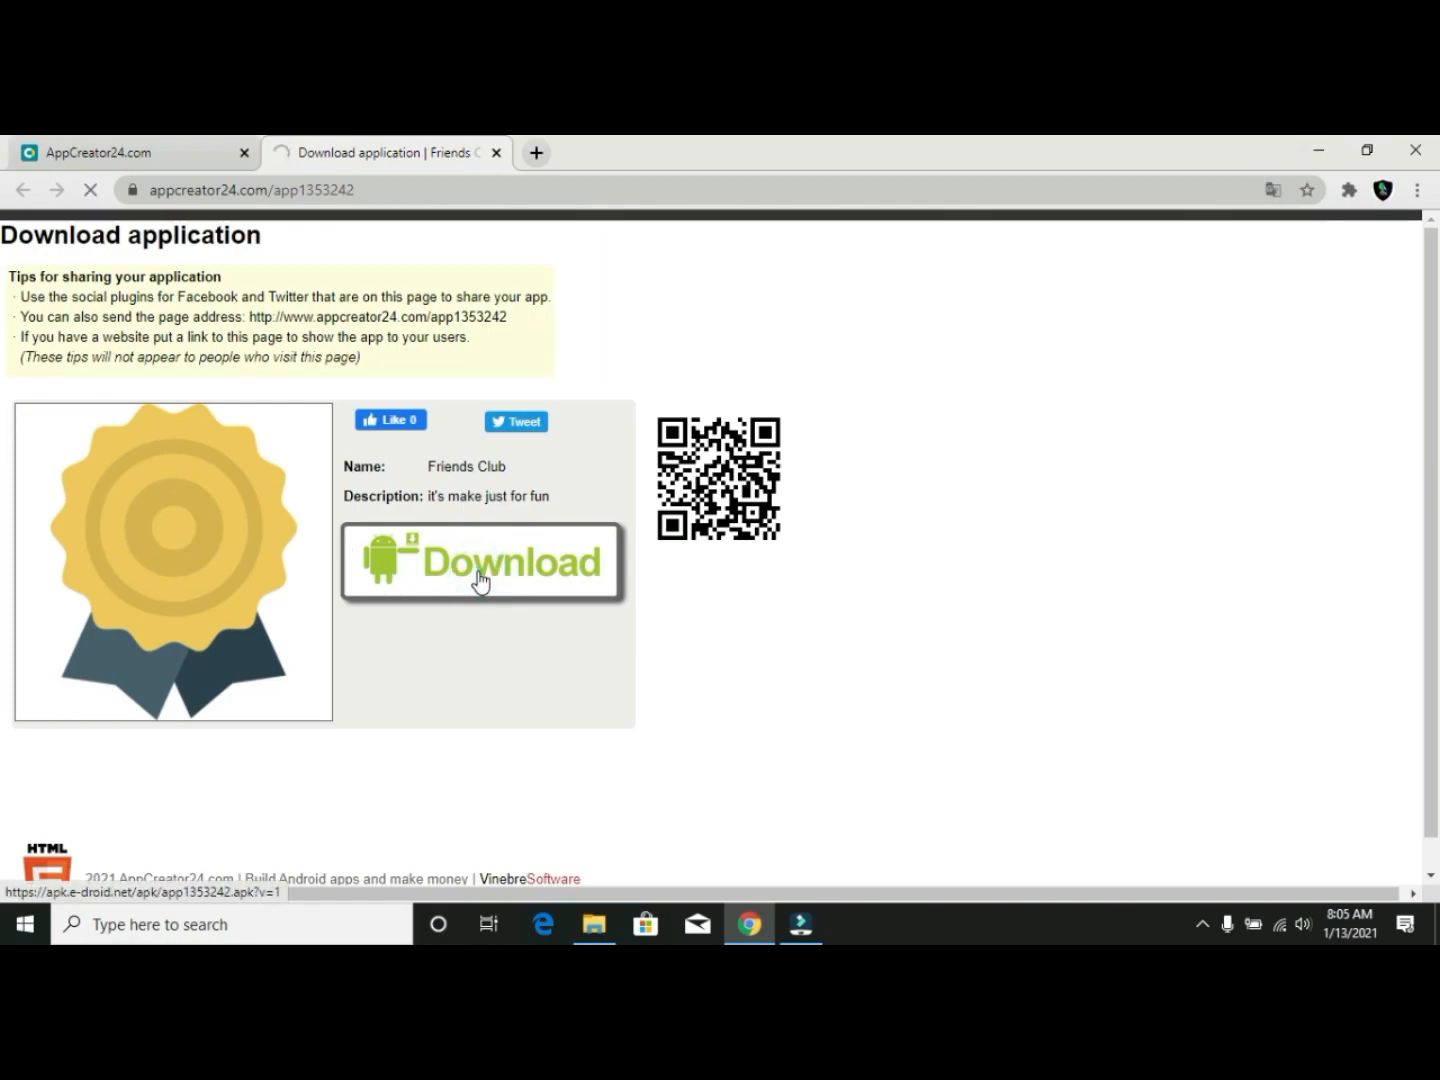